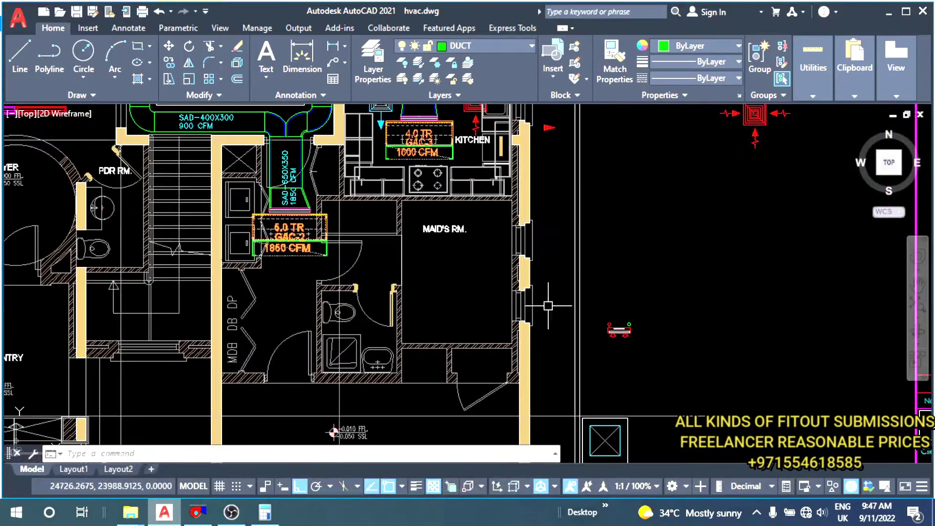
- Move the wall-mounted AC unit symbol into the maid's room
scroll(617, 315, up, 2)
click(587, 316)
text(M)
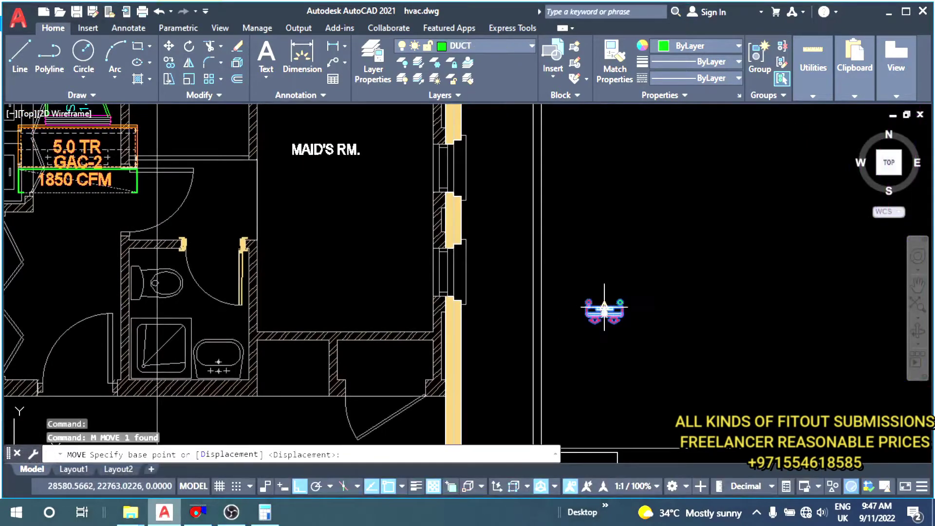
click(604, 308)
scroll(301, 331, down, 2)
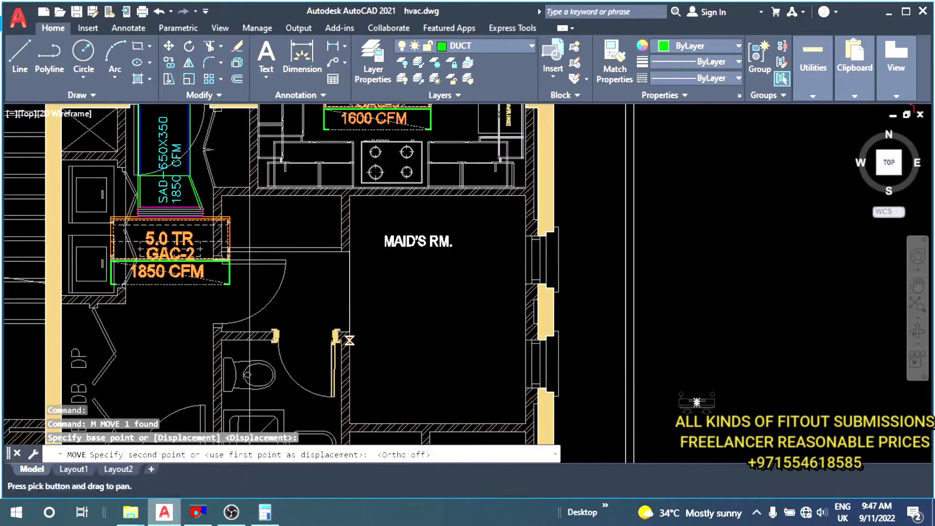
scroll(341, 292, up, 2)
scroll(414, 280, down, 3)
mouse_move(413, 280)
middle_down()
mouse_move(424, 302)
mouse_move(505, 265)
middle_up()
scroll(424, 272, up, 2)
scroll(409, 287, up, 2)
click(409, 287)
key(Escape)
key(Escape)
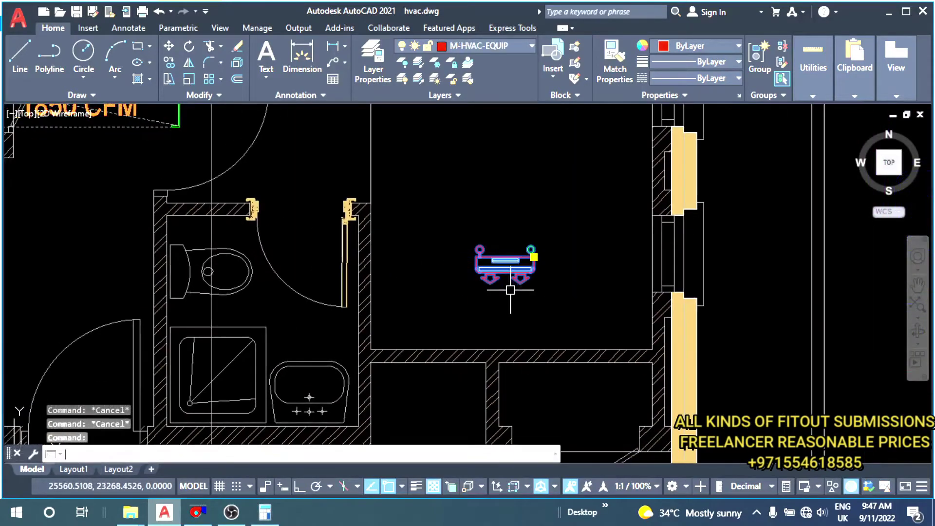
- Rotate the unit symbol 180° so it stands upright
text(ro)
key(Return)
click(505, 264)
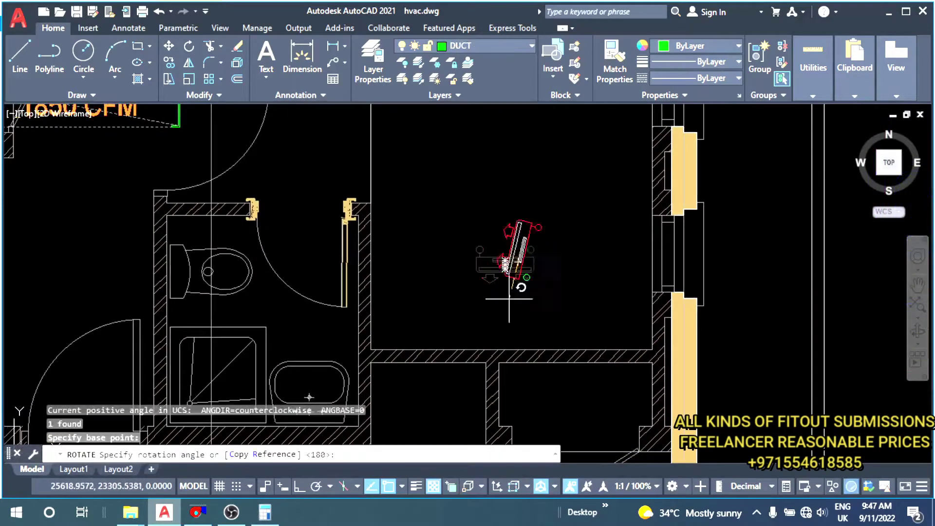
click(387, 315)
key(Escape)
key(Escape)
- Set the unit onto the maid's room's bottom wall and check its placement
click(516, 265)
middle_drag(535, 294, 462, 264)
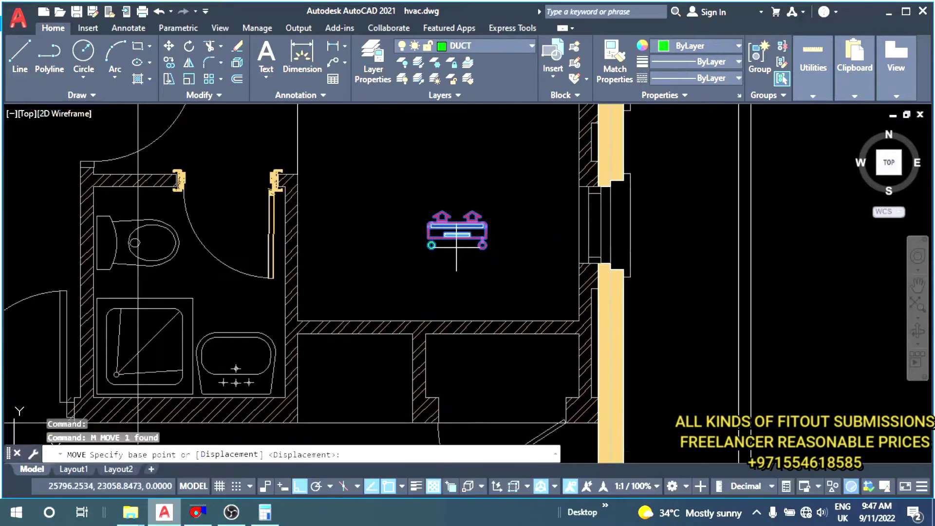
click(456, 233)
click(429, 312)
key(Escape)
key(Escape)
scroll(428, 312, down, 2)
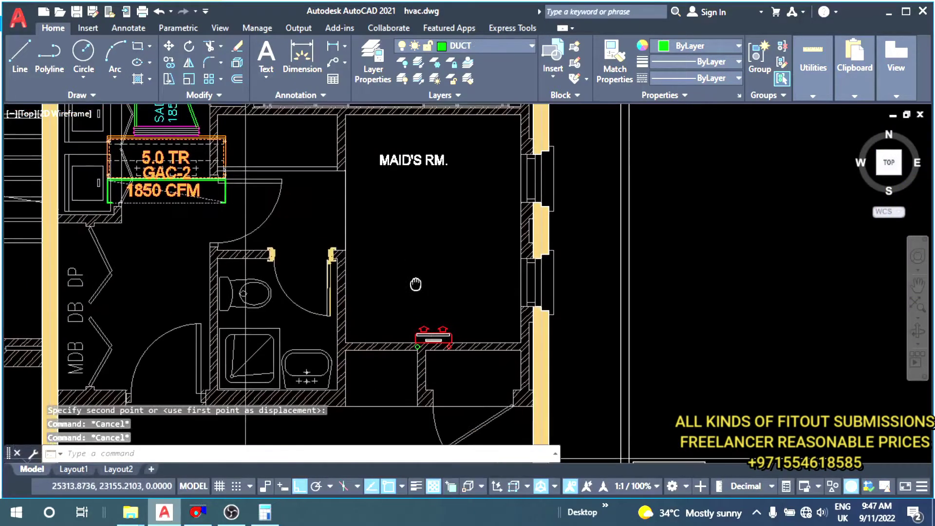
scroll(422, 305, up, 4)
click(404, 256)
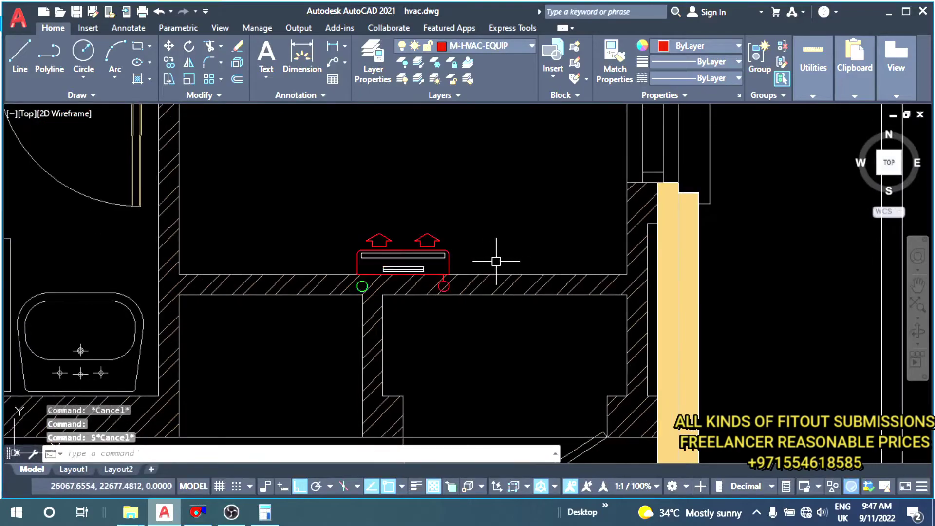
key(Escape)
key(Escape)
scroll(495, 262, down, 5)
scroll(418, 229, up, 2)
- Copy the '3 NOS SAD/RAD 600X600 533 CFM EACH' note from the breakfast room into the maid's room
scroll(418, 229, down, 2)
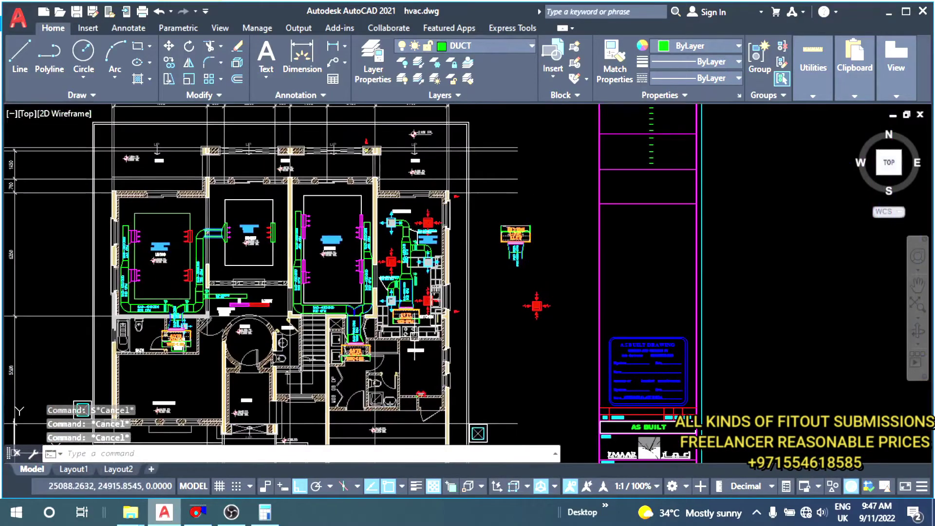
scroll(451, 239, up, 2)
scroll(463, 263, up, 2)
scroll(470, 276, up, 1)
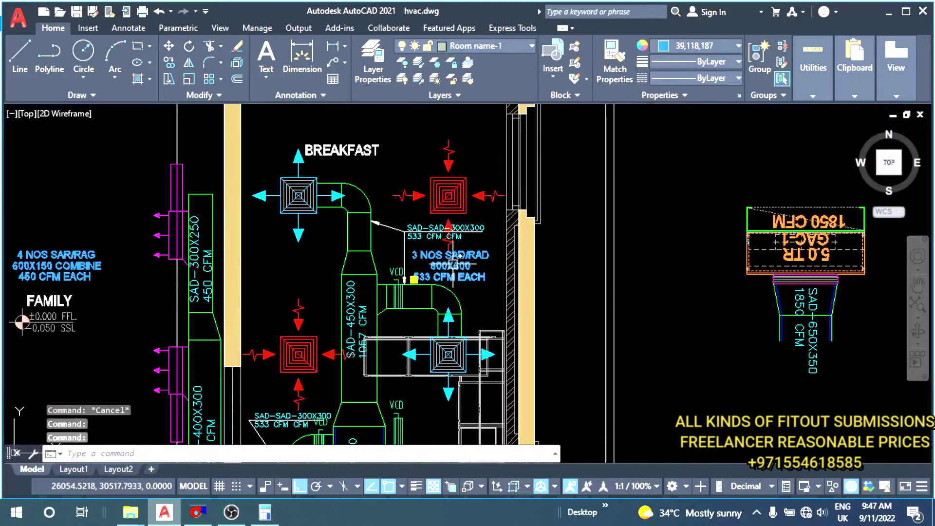
middle_drag(437, 271, 436, 270)
text(co)
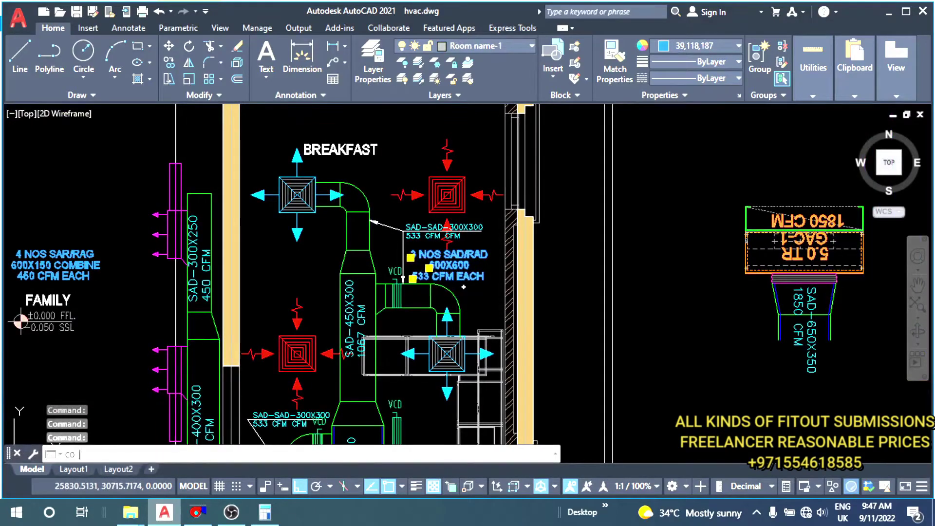
key(Return)
click(429, 268)
click(300, 487)
scroll(428, 341, down, 3)
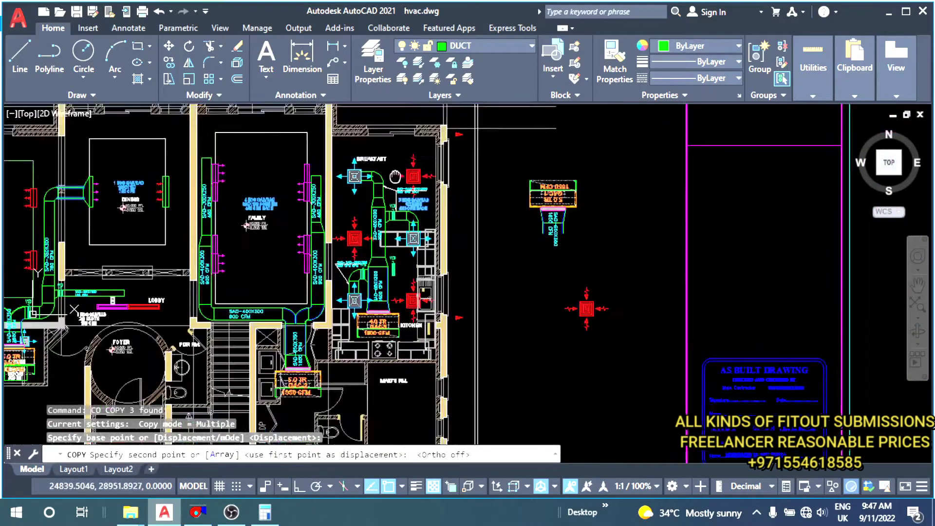
scroll(462, 245, up, 5)
key(Escape)
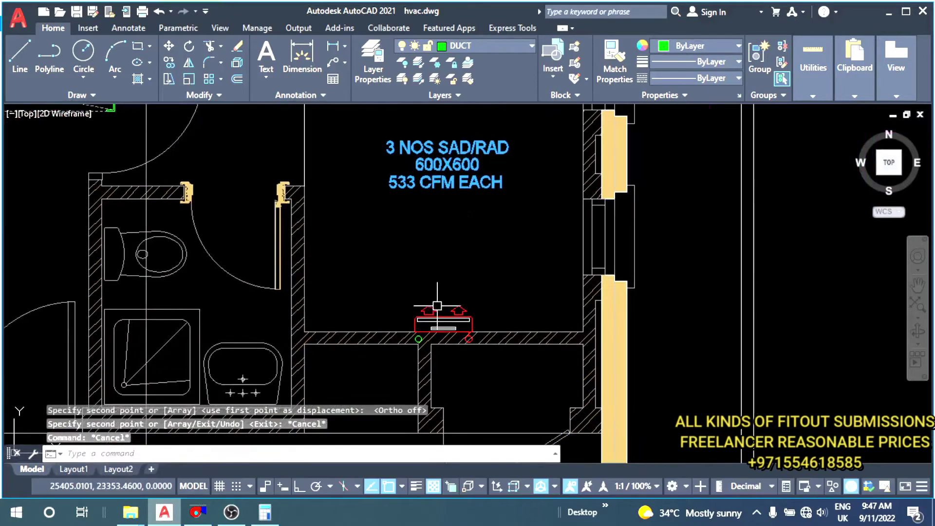
- Start a SCALE on the AC unit symbol, then cancel it, leaving the unit unchanged
click(438, 317)
scroll(419, 272, up, 2)
scroll(425, 277, up, 4)
text(sc)
key(Return)
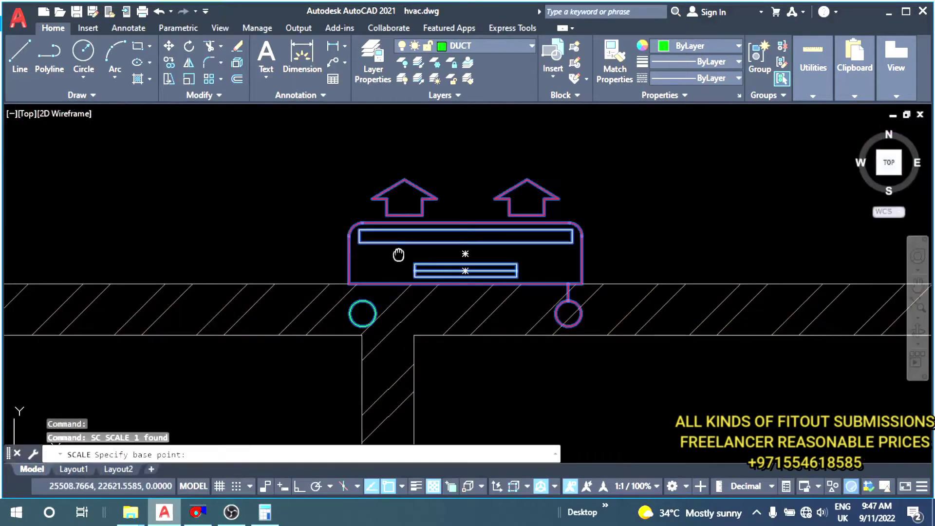
middle_drag(399, 254, 406, 274)
scroll(593, 276, down, 5)
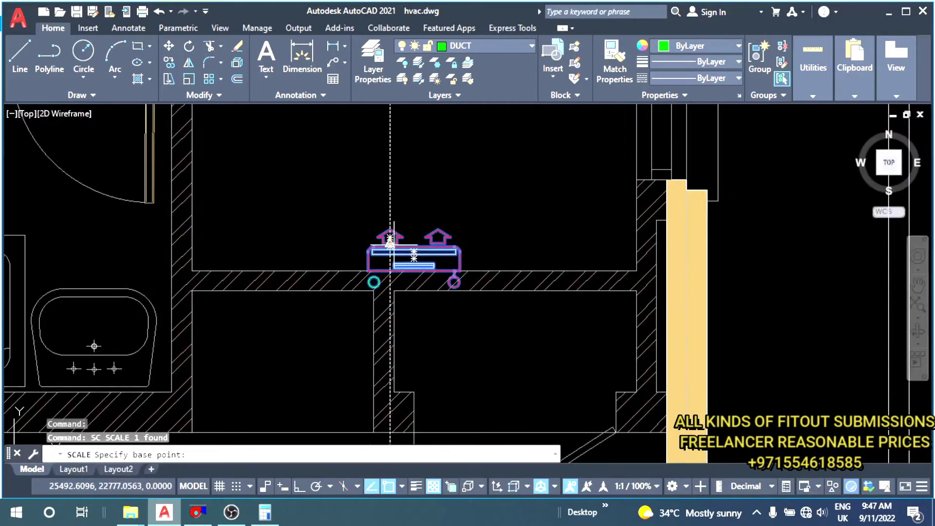
key(Escape)
middle_drag(429, 192, 435, 306)
key(Escape)
key(Escape)
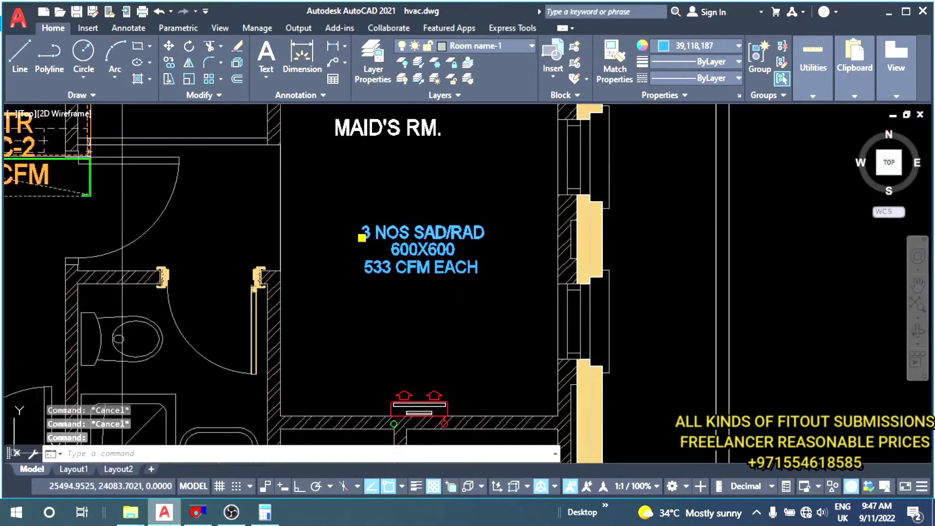
- Rewrite the copied note's lines to read 1.5 TR, WALL MOUNTED and 600 CFM
double_click(404, 234)
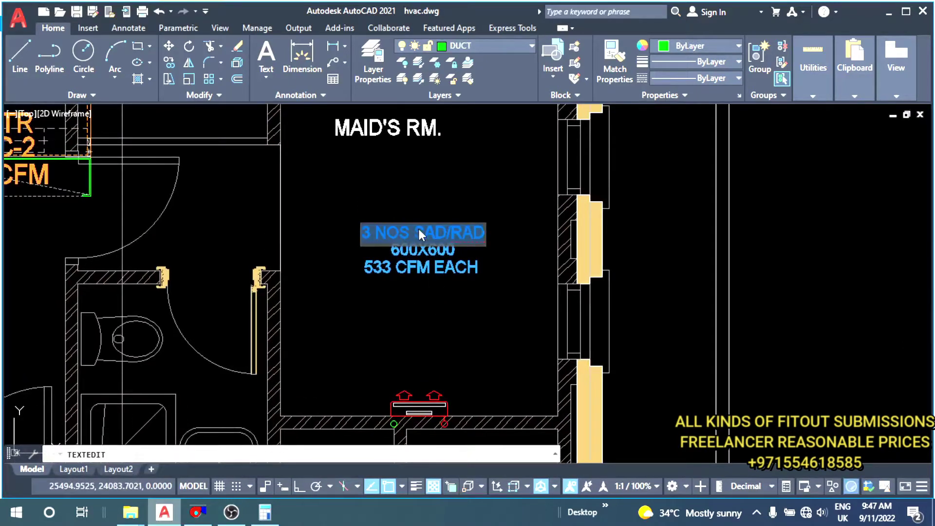
text(1.)
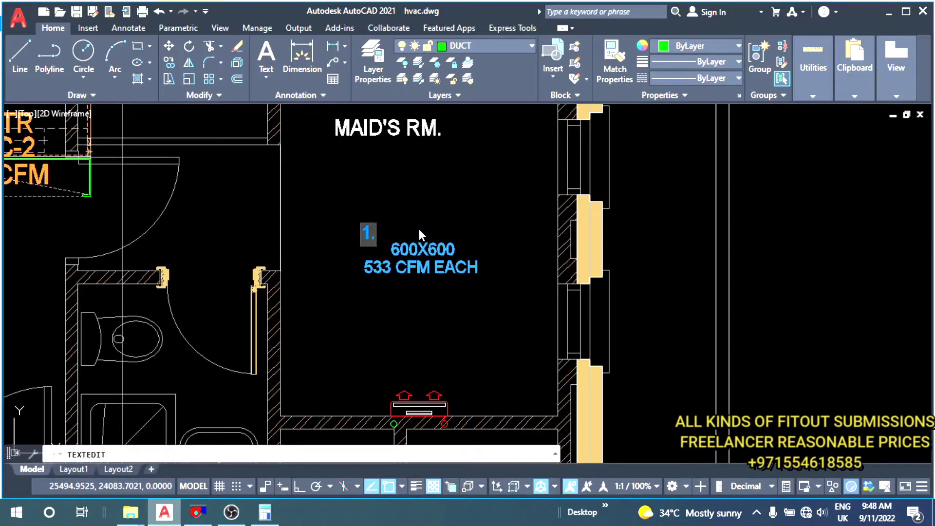
text(5 TR)
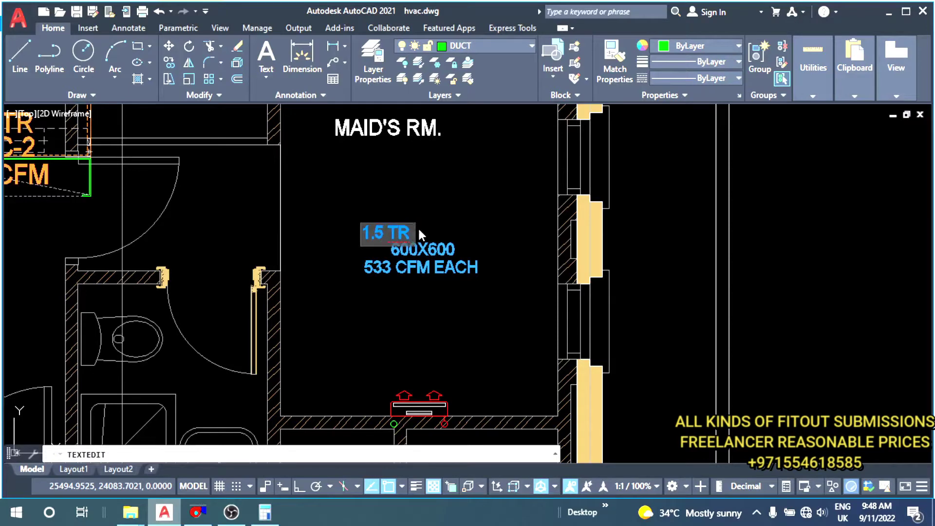
click(438, 340)
key(Escape)
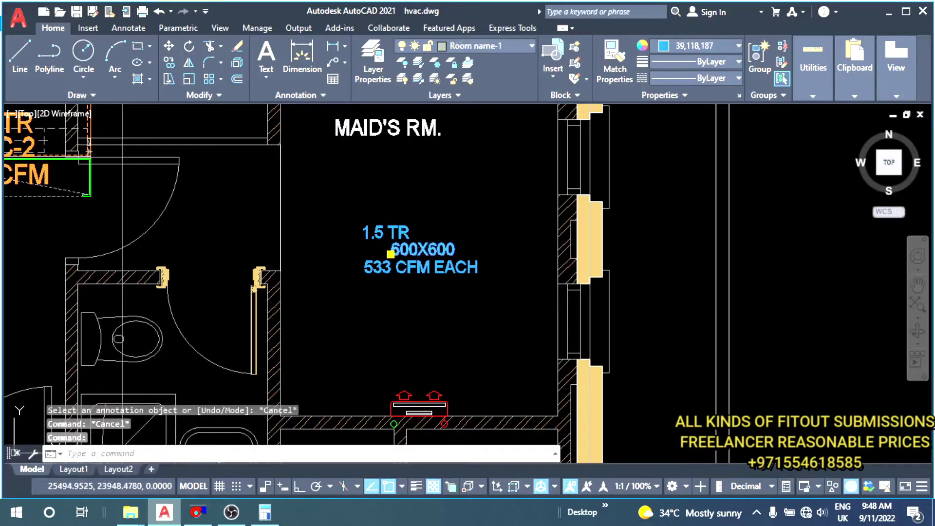
double_click(391, 254)
text(WALL MOUN)
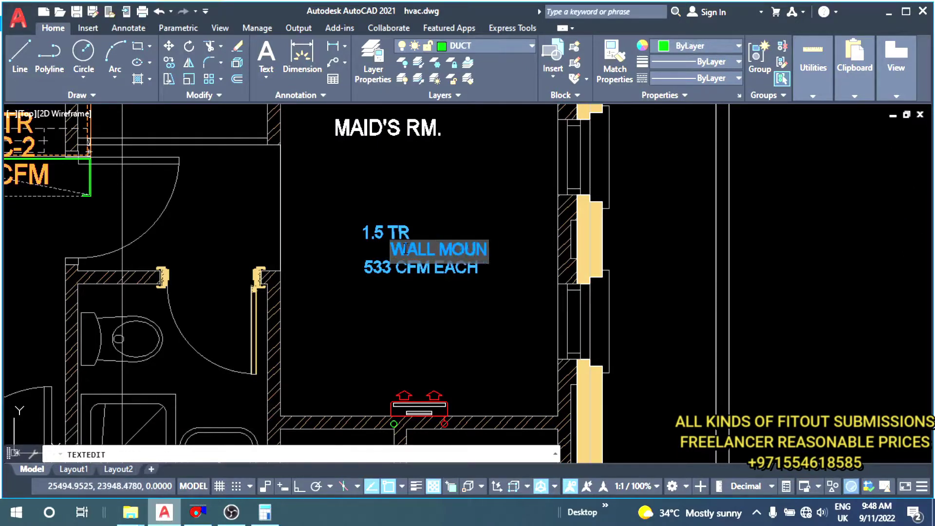
key(Escape)
key(Escape)
key(Escape)
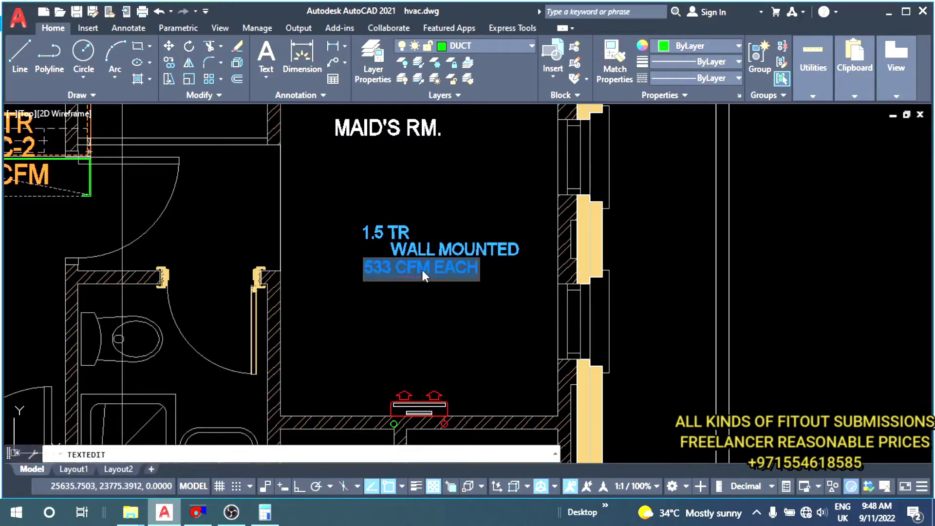
key(BackSpace)
text(6)
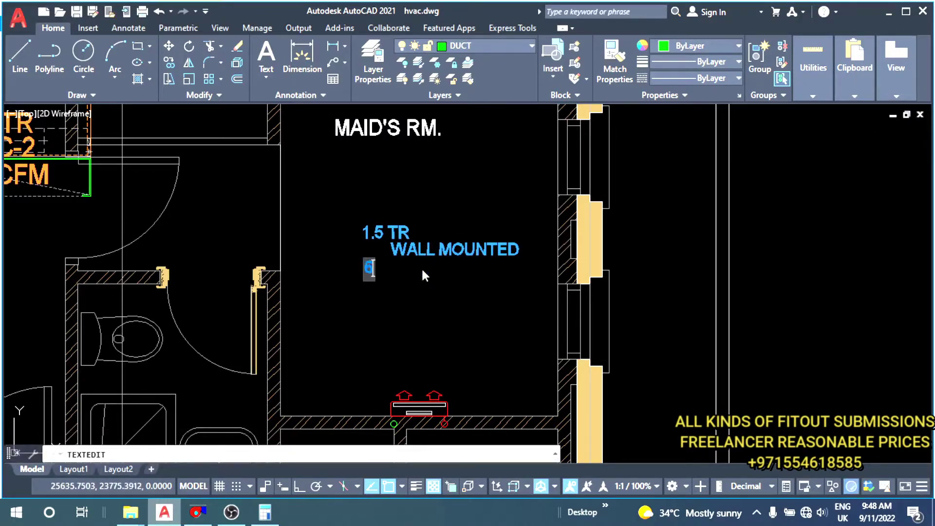
text(00 CFM)
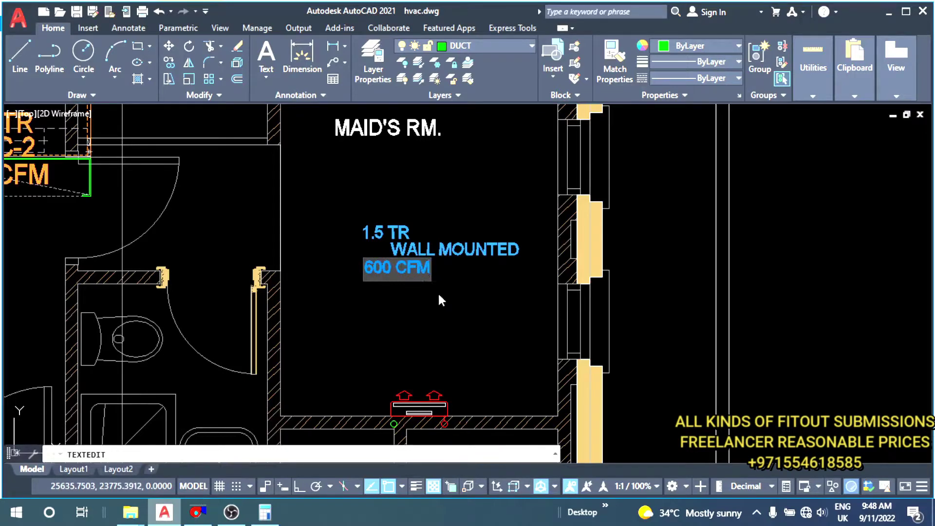
key(Escape)
key(Escape)
- Move the 1.5 TR, WALL MOUNTED and 600 CFM lines into a neat aligned stack
text(m)
key(Return)
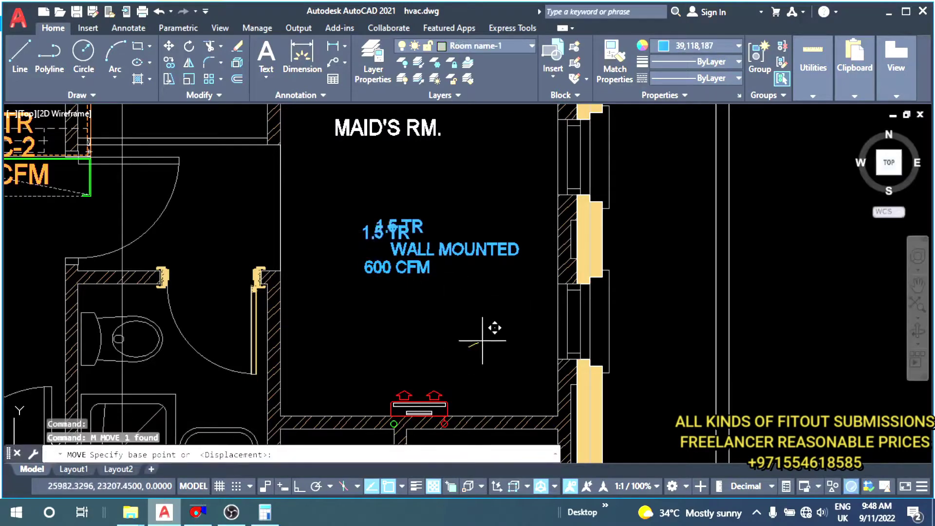
click(496, 328)
click(458, 280)
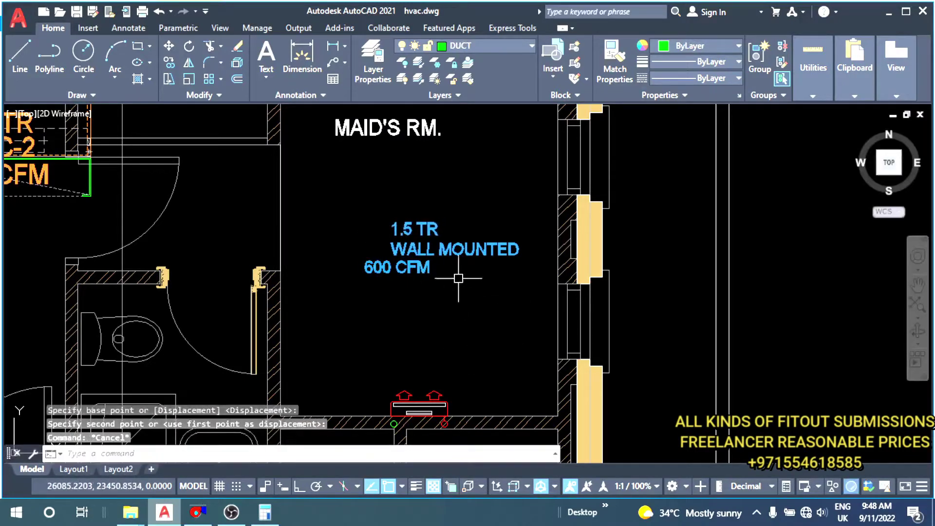
text(m)
key(Return)
click(494, 329)
click(464, 330)
click(400, 274)
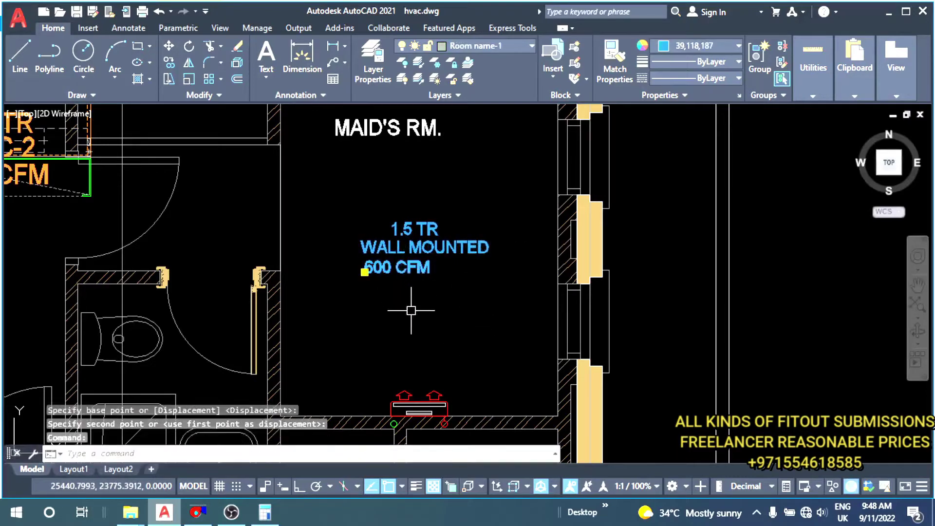
click(434, 302)
- Copy the GAC-1 unit and its duct to empty space left of the plan
key(Escape)
key(Escape)
scroll(470, 319, down, 5)
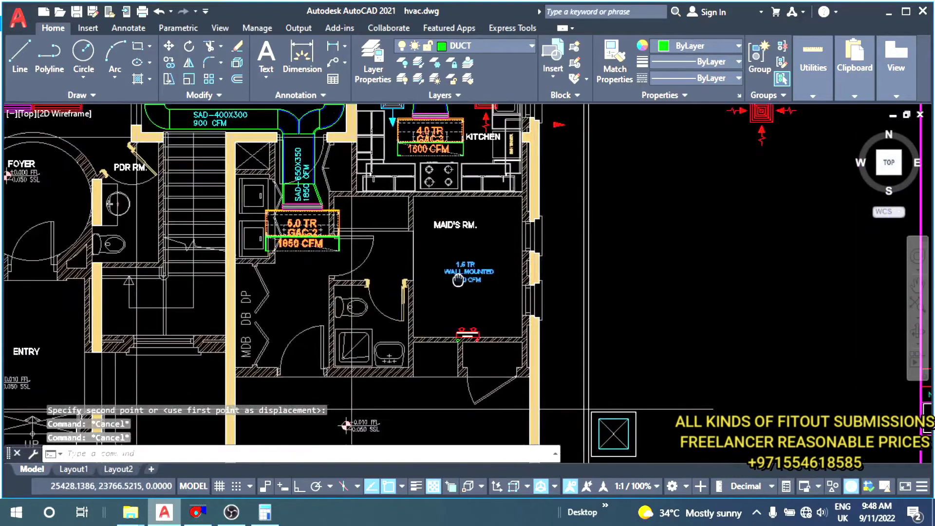
scroll(447, 276, up, 5)
scroll(448, 276, down, 2)
scroll(458, 287, down, 1)
scroll(467, 297, down, 2)
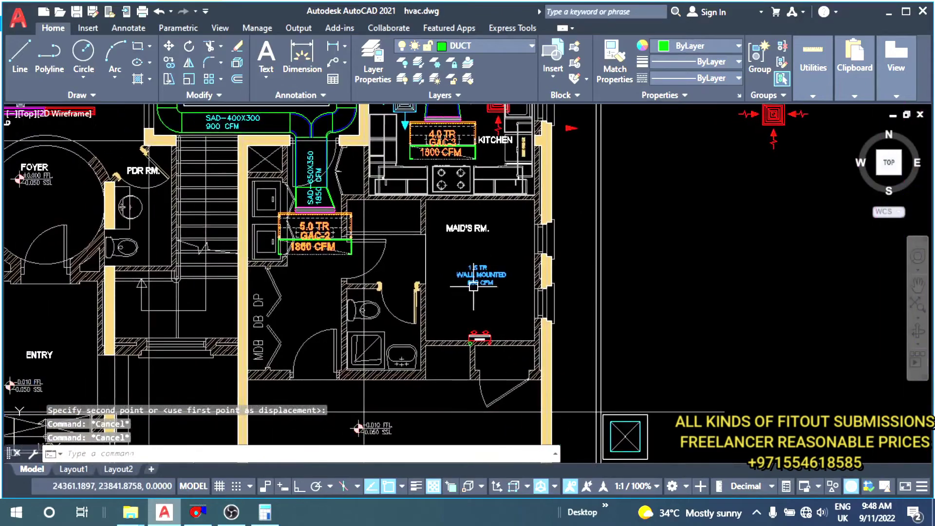
scroll(478, 309, up, 3)
scroll(478, 309, down, 1)
scroll(453, 297, down, 2)
scroll(424, 287, down, 2)
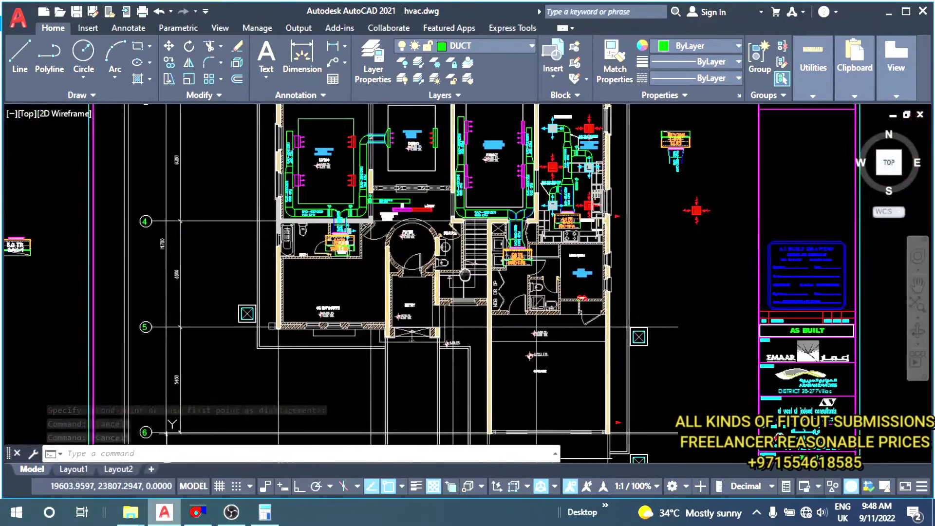
scroll(393, 275, up, 3)
scroll(393, 275, down, 3)
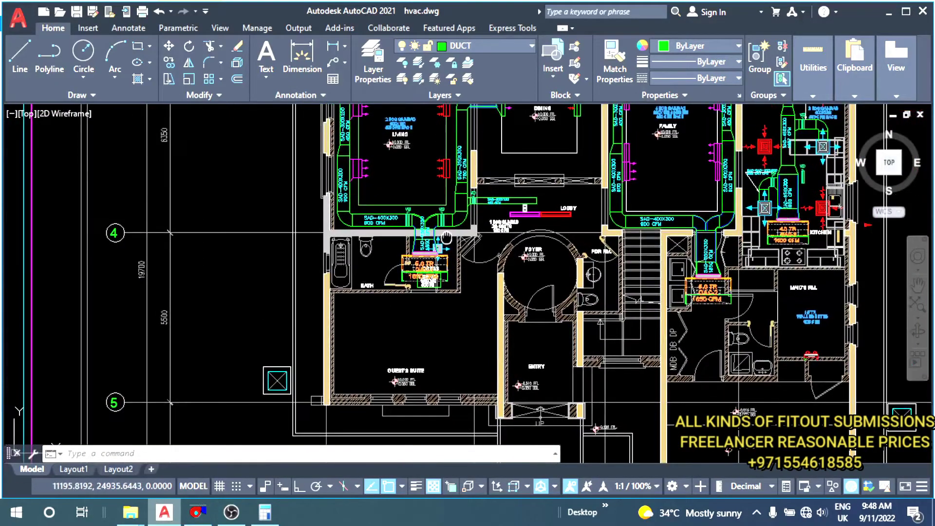
scroll(7, 221, up, 3)
scroll(459, 268, down, 2)
text(CO)
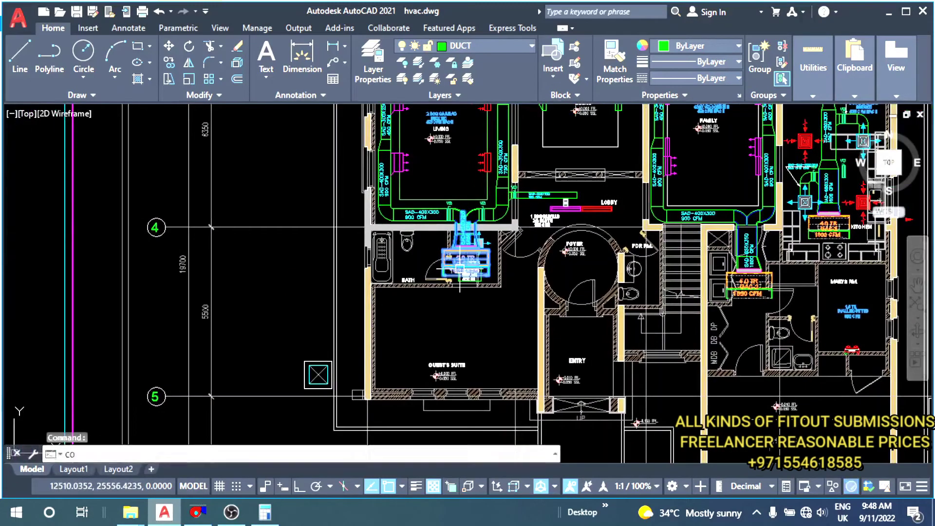
key(Return)
click(459, 268)
scroll(459, 268, down, 3)
scroll(336, 326, up, 2)
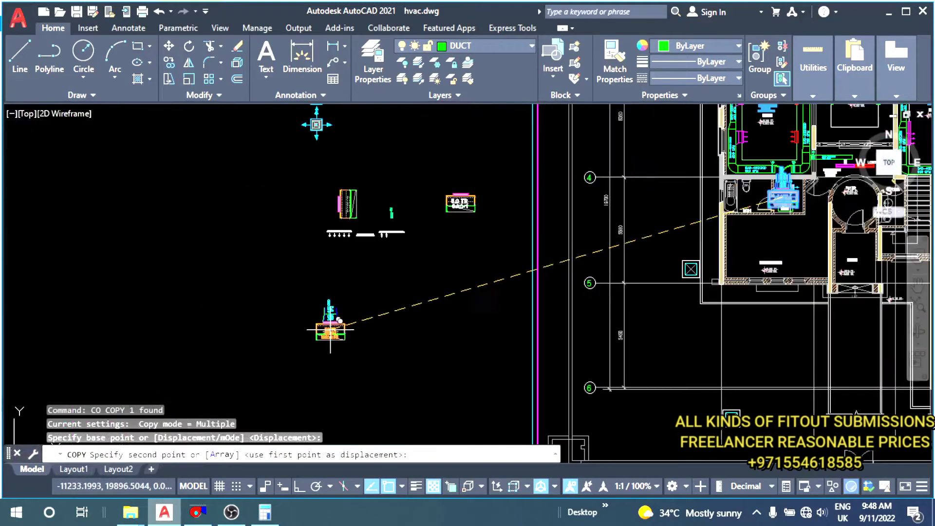
click(340, 327)
key(Escape)
key(Escape)
mouse_move(340, 327)
middle_down()
mouse_move(356, 293)
mouse_move(275, 295)
middle_up()
- Rotate the copied unit 180° with Ortho on
text(ro)
key(Return)
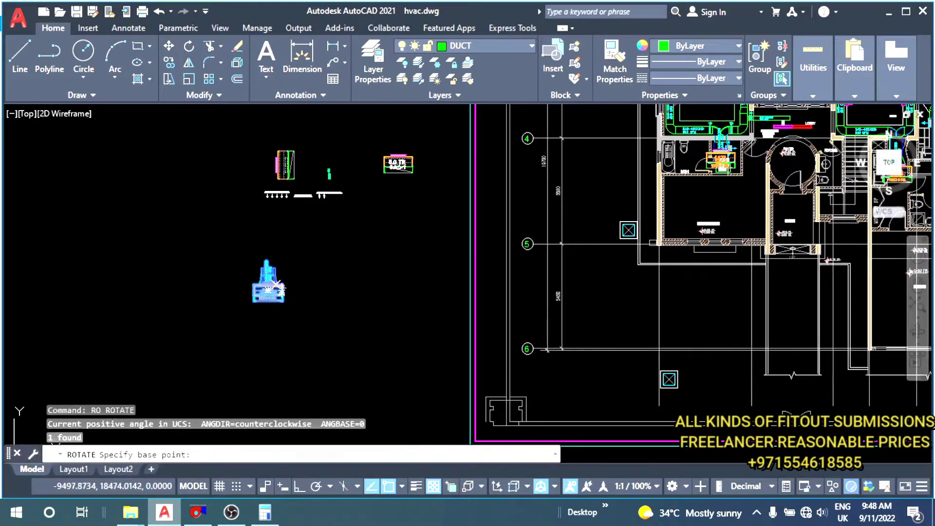
click(276, 295)
click(298, 486)
click(161, 297)
key(Escape)
key(Escape)
scroll(244, 288, up, 5)
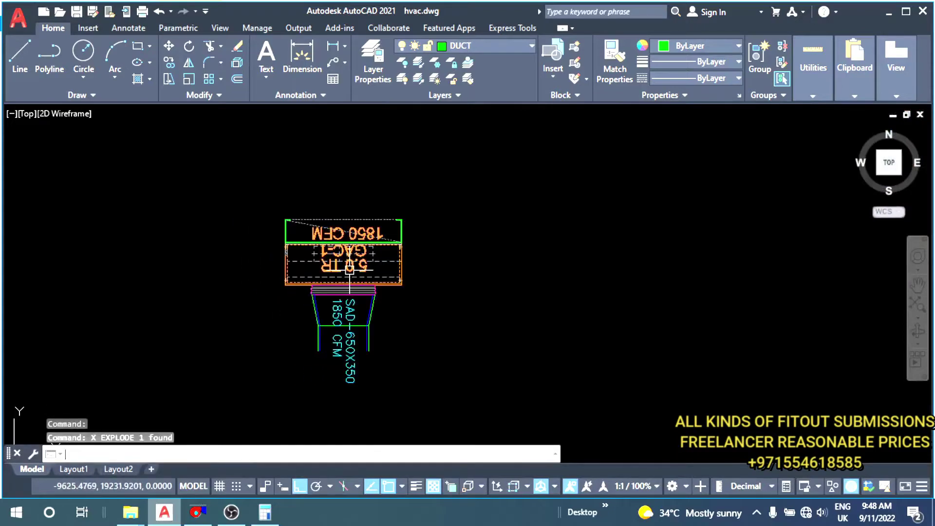
- Rotate the copied unit's 5.0 TR, GAC-1 and 1850 CFM labels 180° to read upright
scroll(325, 264, up, 5)
click(370, 261)
scroll(369, 261, down, 3)
scroll(390, 258, up, 2)
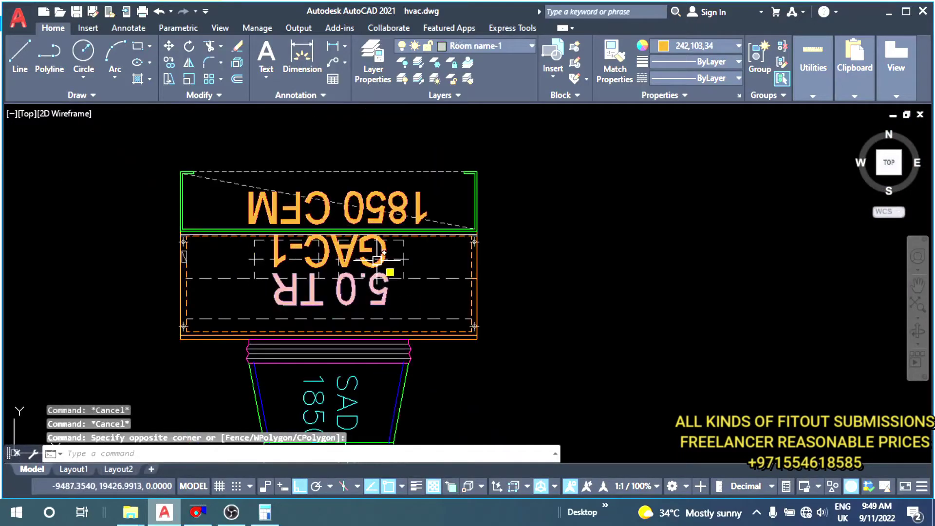
click(400, 257)
key(Return)
click(389, 259)
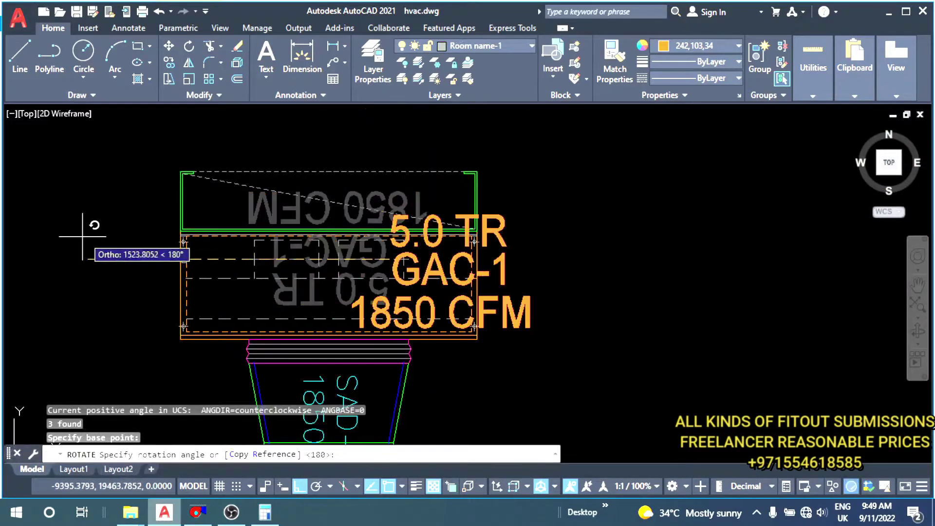
click(94, 226)
key(Escape)
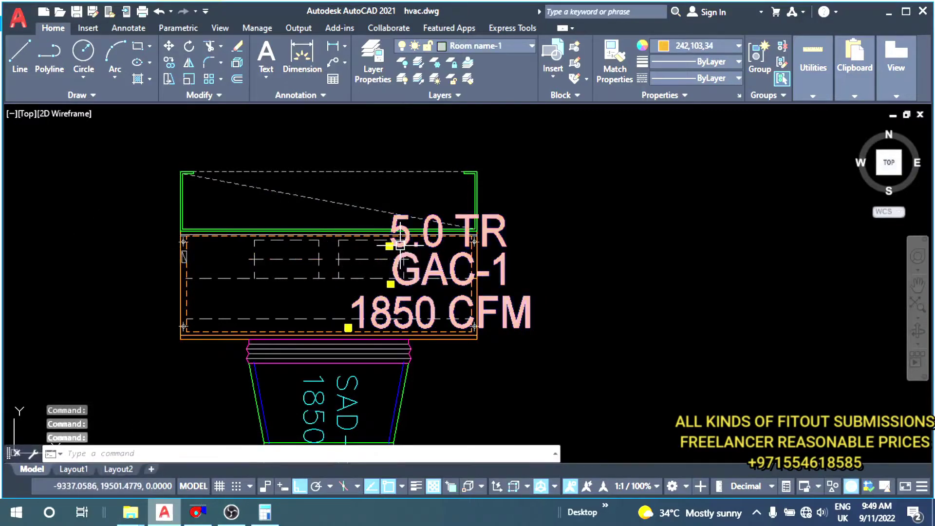
- Move the three upright labels back inside the unit rectangle
middle_drag(400, 243, 407, 207)
text(m)
key(Return)
click(551, 204)
click(445, 233)
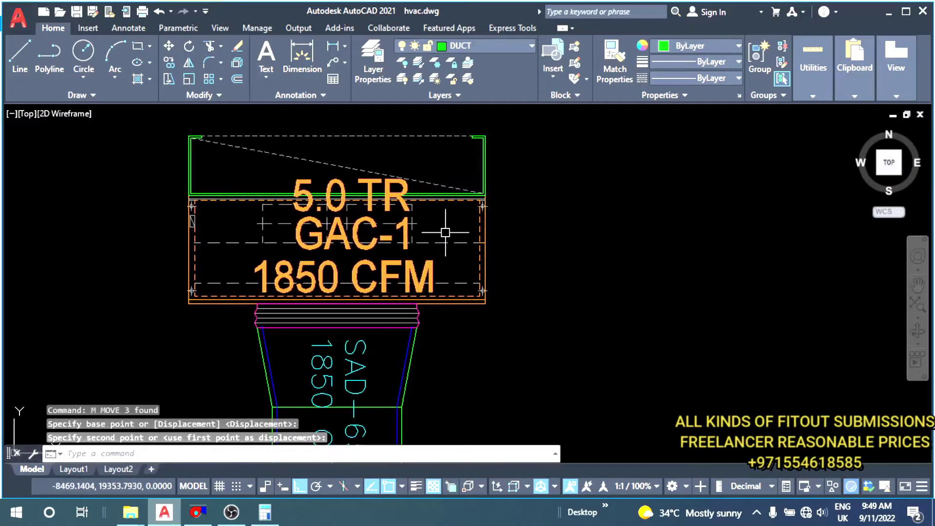
click(373, 267)
- Nudge the GAC-1 and 5.0 TR labels slightly left to centre them in the box
click(335, 195)
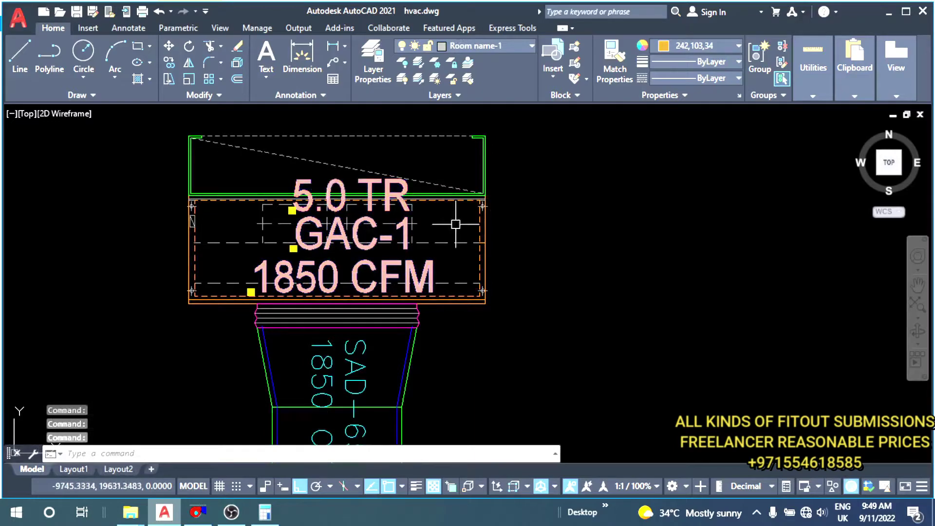
text(m)
key(Return)
click(588, 280)
key(Escape)
key(Escape)
scroll(356, 210, up, 3)
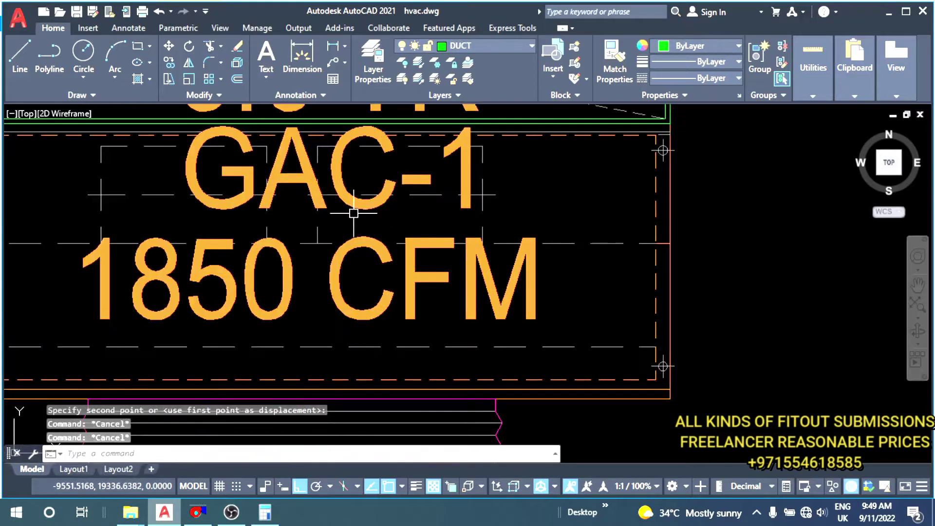
scroll(400, 281, down, 1)
click(400, 281)
click(370, 200)
text(m)
key(Return)
click(706, 295)
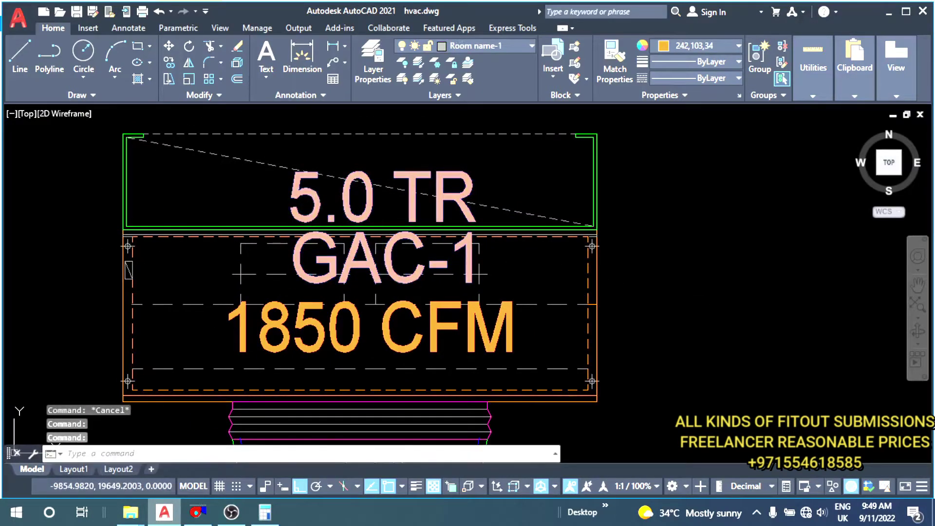
key(Escape)
key(Escape)
click(385, 195)
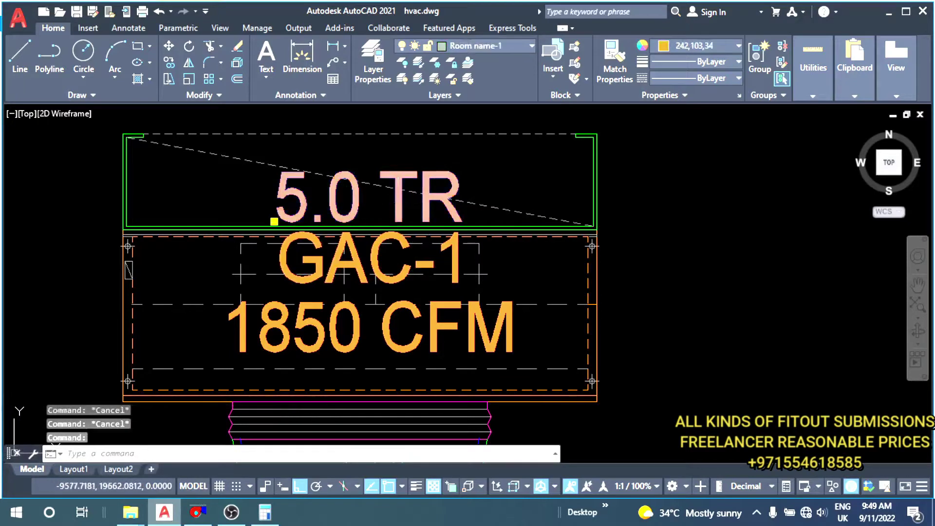
- Change the copied unit's tonnage label from 5.0 TR to 2.5 TR
double_click(355, 197)
drag(355, 198, 229, 200)
text(2)
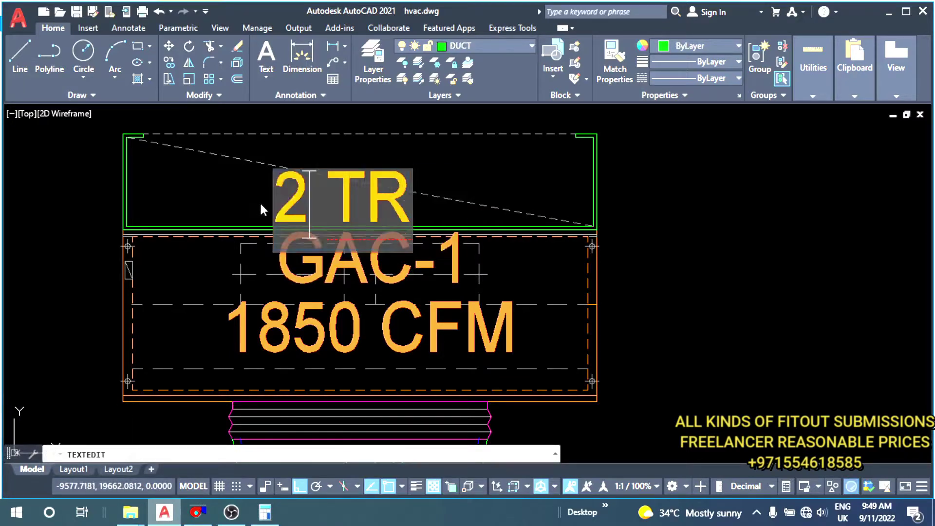
text(.5)
click(658, 289)
key(Escape)
key(Escape)
- Change the airflow label from 1850 CFM to 1000 CFM, keeping GAC-1
click(326, 327)
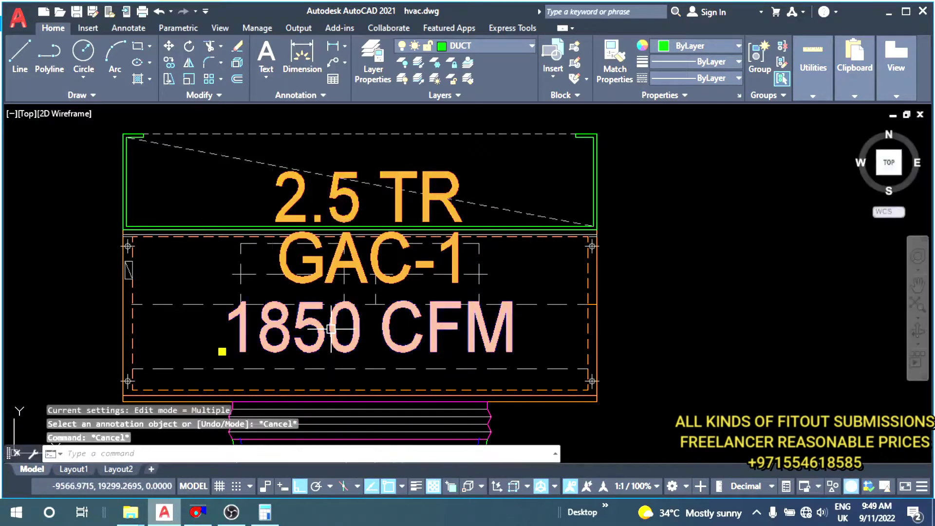
double_click(359, 352)
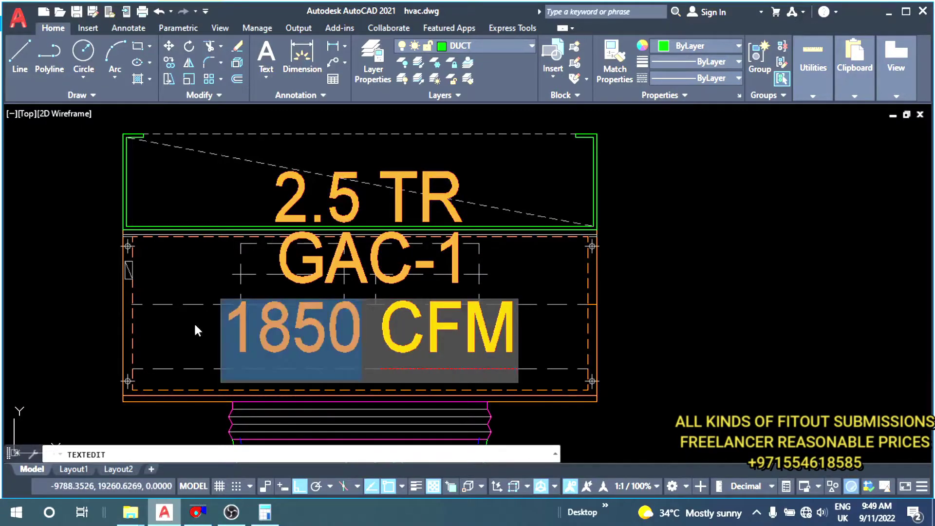
text(1000)
click(684, 318)
key(Escape)
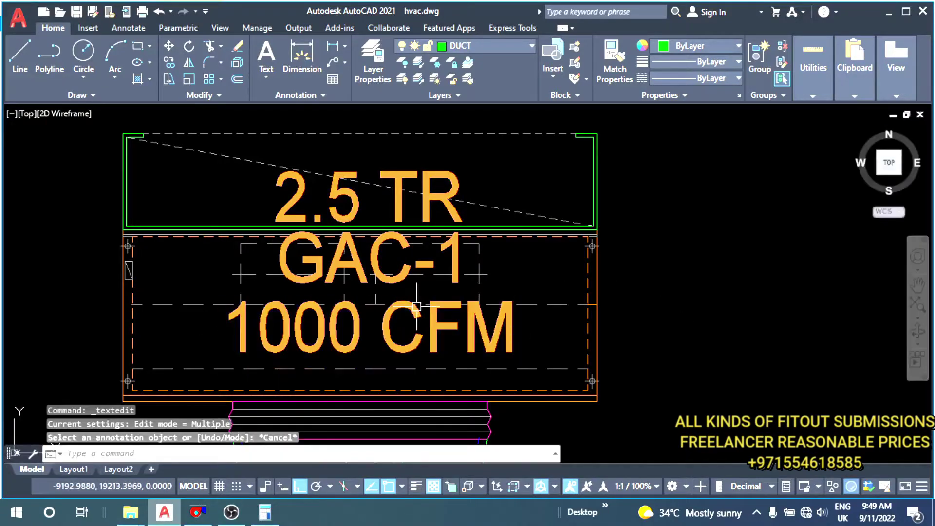
key(Escape)
scroll(438, 292, down, 2)
key(Escape)
key(Escape)
scroll(440, 272, down, 3)
- Erase the duct lines below the 2.5 TR unit
scroll(458, 294, up, 2)
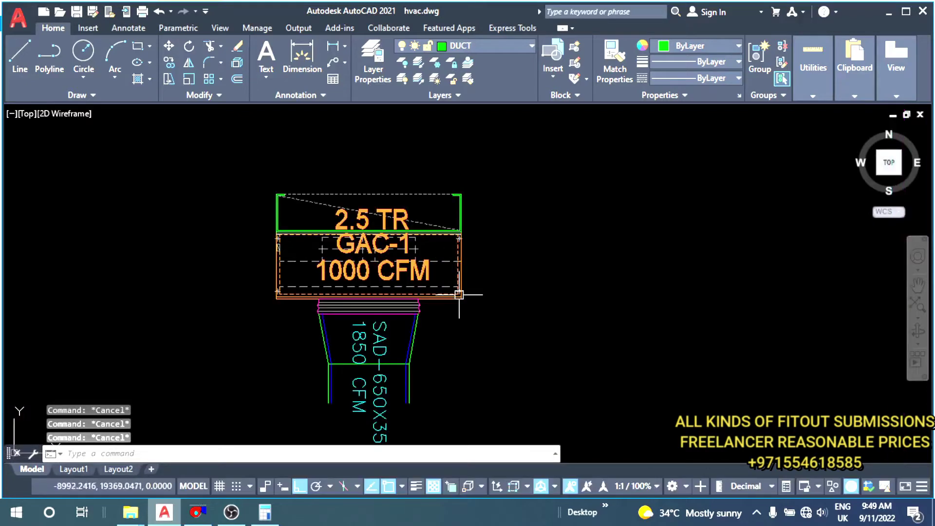
scroll(456, 273, up, 2)
click(467, 343)
click(397, 288)
click(337, 278)
click(278, 332)
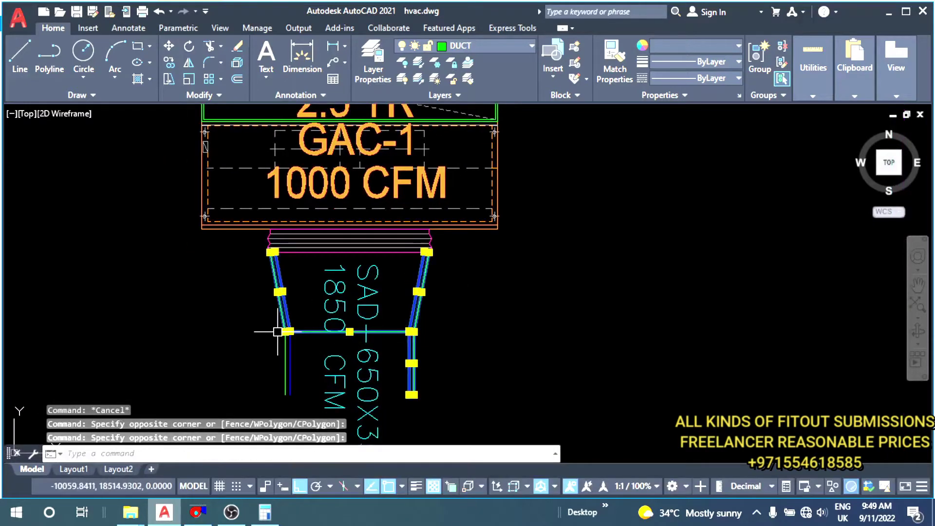
text(e)
key(Return)
- Scale the 2.5 TR GAC-1 unit by 0.75 about its top edge midpoint
scroll(416, 420, down, 2)
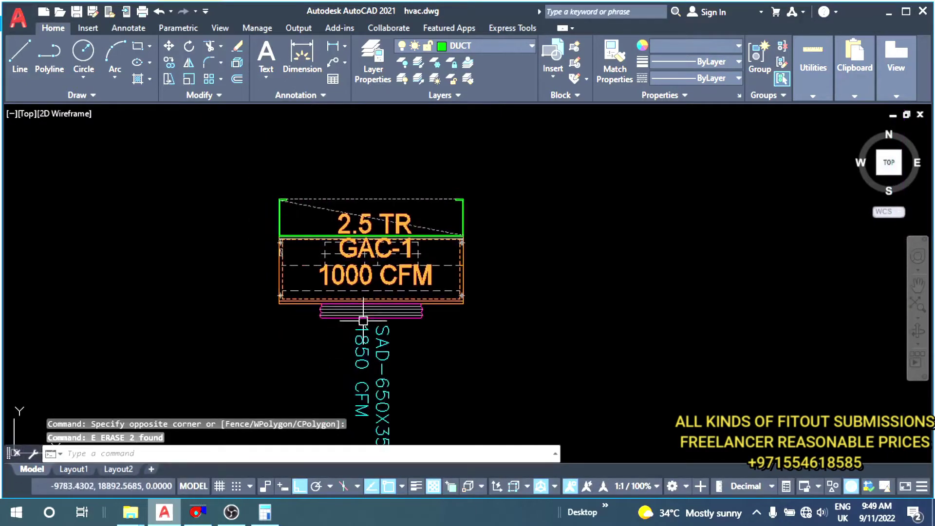
key(Escape)
key(Escape)
click(506, 152)
click(403, 333)
text(SC)
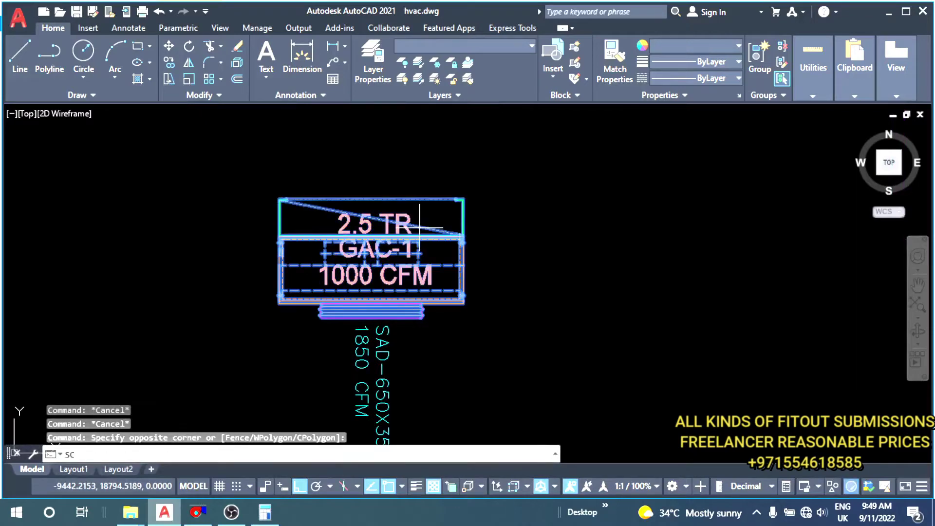
key(Return)
click(383, 200)
text(75)
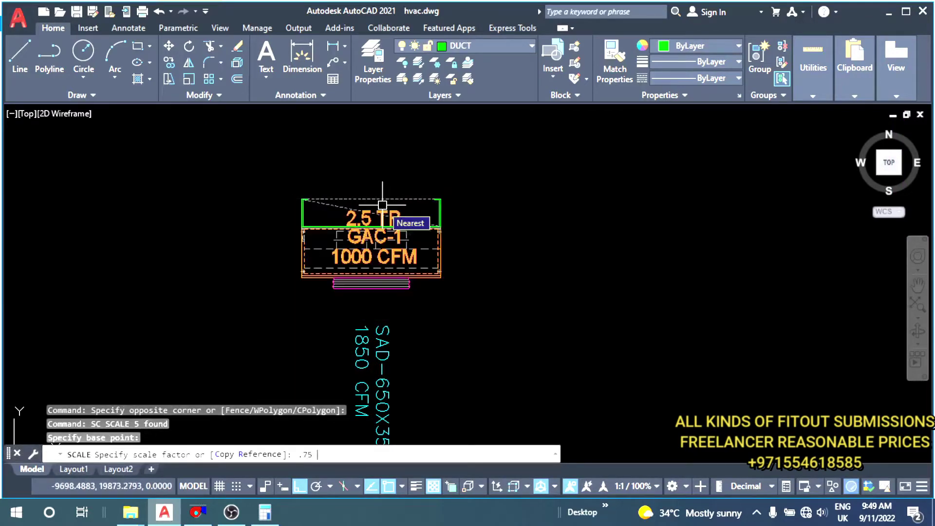
key(Return)
key(Escape)
- Copy the scaled unit into the guest bath beside the 5.0 TR unit
click(495, 191)
click(367, 331)
text(c)
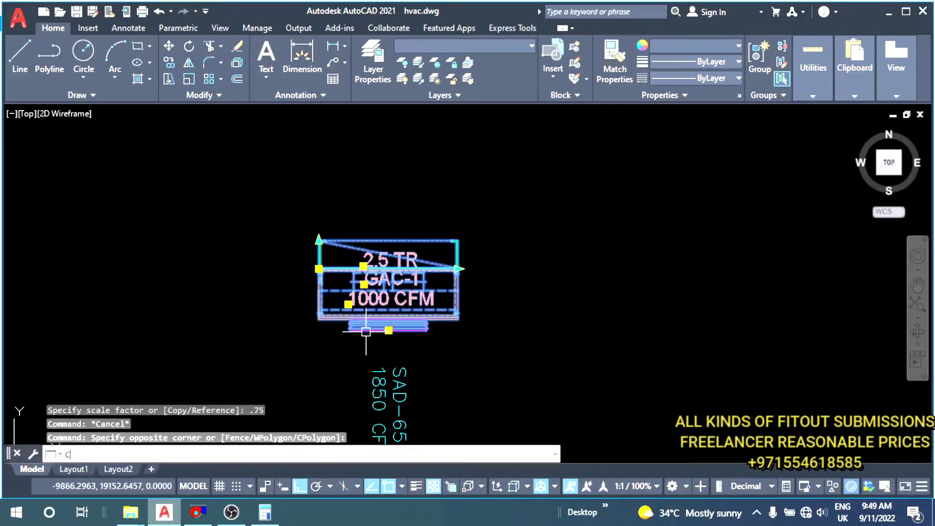
text(o)
key(Return)
click(366, 332)
scroll(491, 424, down, 3)
mouse_move(491, 425)
middle_down()
mouse_move(220, 281)
mouse_move(59, 278)
middle_up()
scroll(419, 293, up, 5)
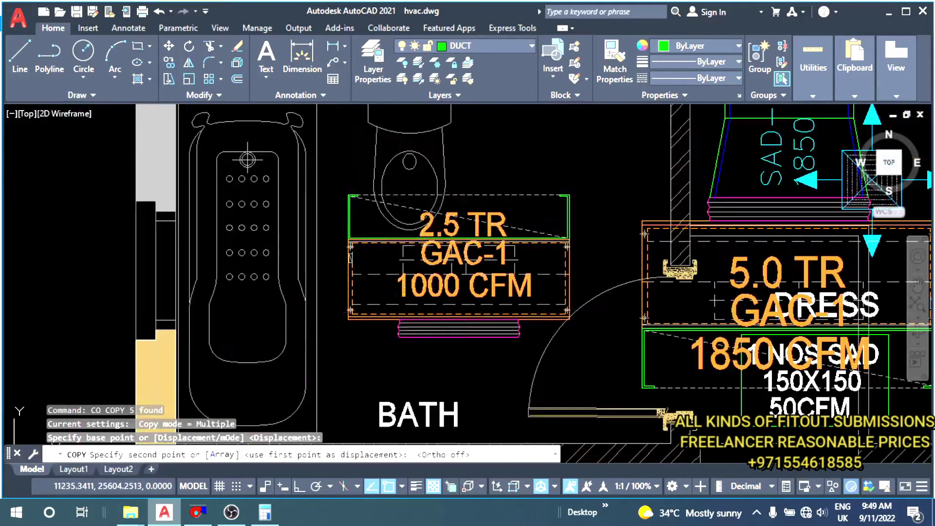
click(321, 292)
key(Escape)
key(Escape)
mouse_move(413, 416)
middle_down()
mouse_move(399, 280)
mouse_move(399, 322)
mouse_move(217, 227)
middle_up()
key(Escape)
scroll(399, 322, down, 3)
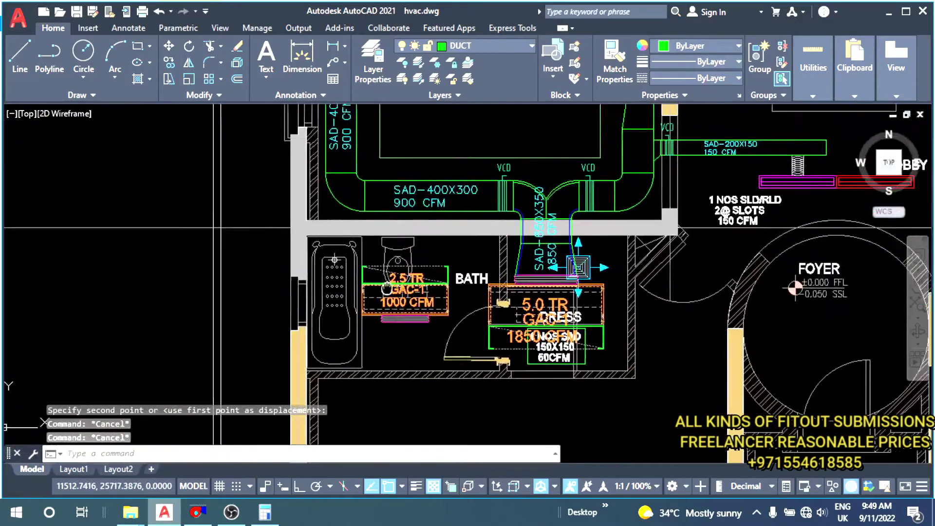
scroll(341, 243, down, 3)
middle_drag(341, 243, 385, 276)
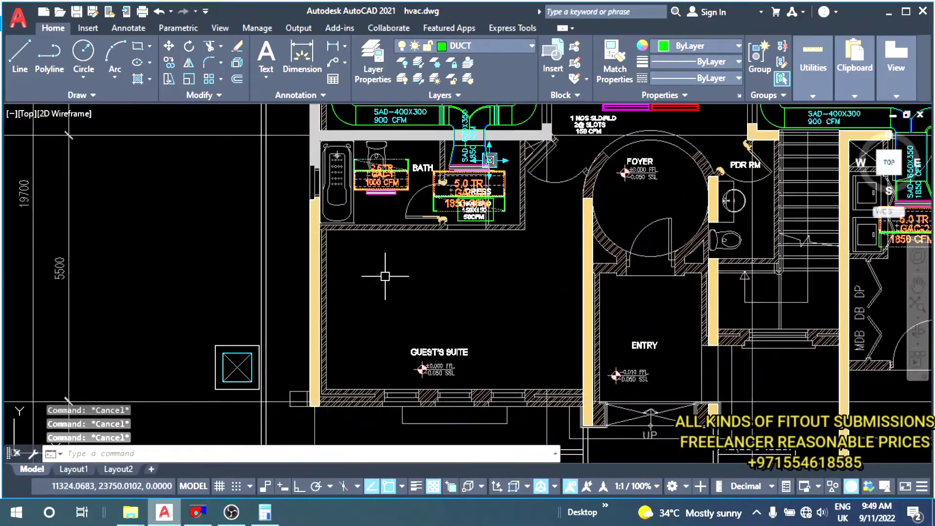
- Draw a rectangle outlining the Guest's Suite from its inner wall corners
text(REC)
key(Return)
scroll(334, 232, up, 5)
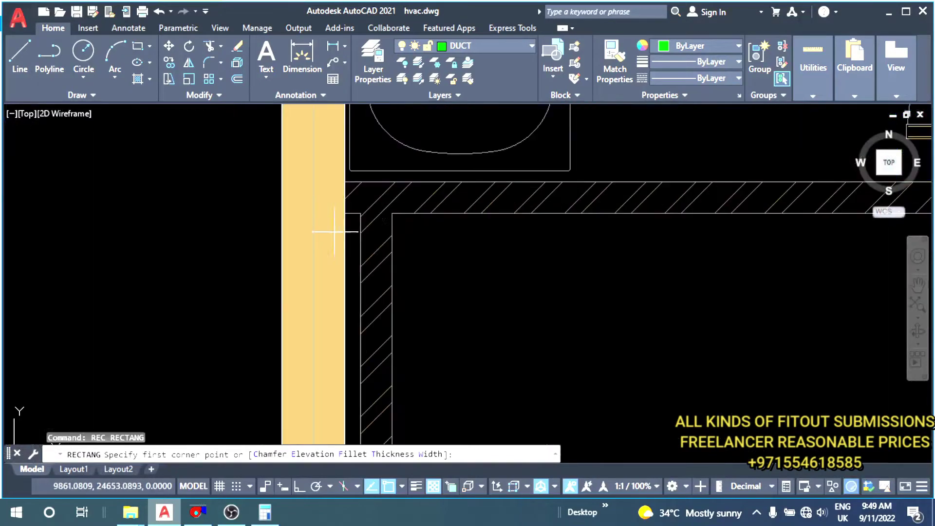
click(392, 213)
scroll(393, 213, down, 5)
middle_drag(594, 323, 271, 130)
scroll(594, 322, up, 5)
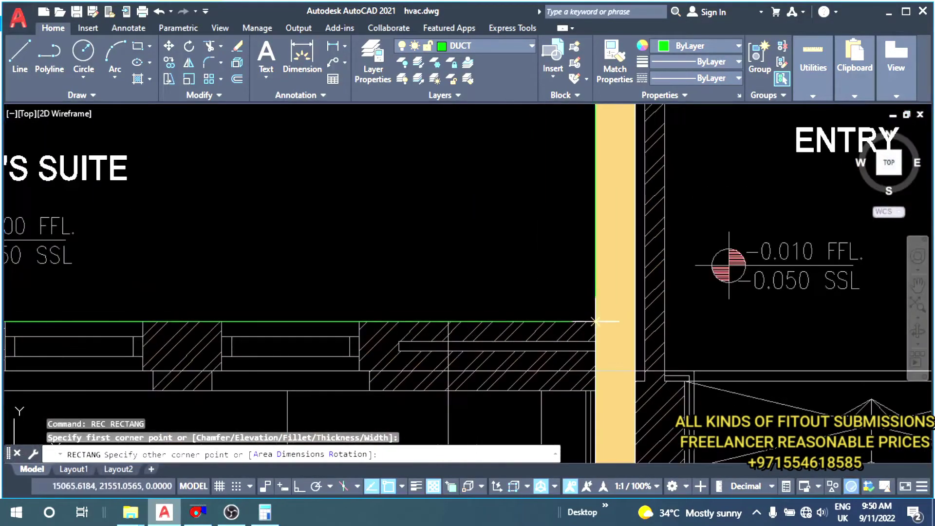
click(595, 322)
key(Escape)
key(Escape)
key(Escape)
scroll(535, 319, down, 5)
text(b)
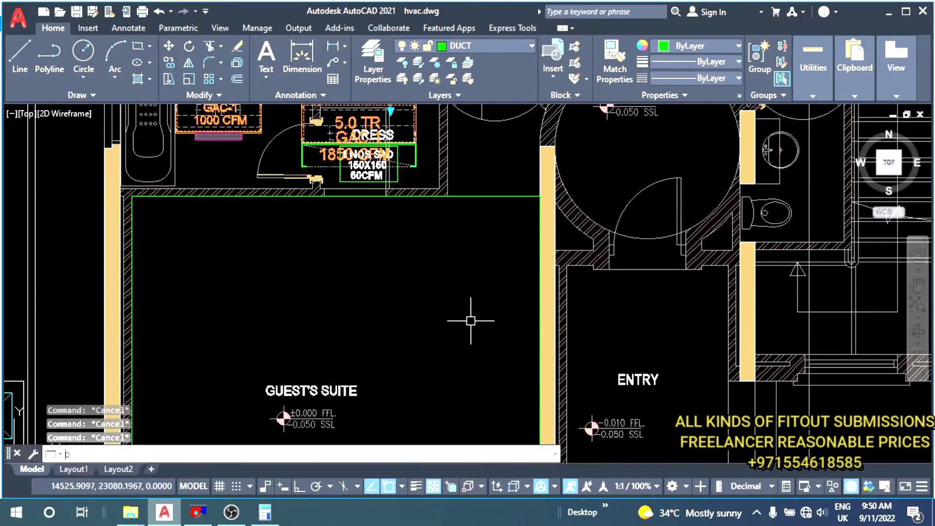
- Offset the suite outline 700 inward and erase the original outer outline
key(Return)
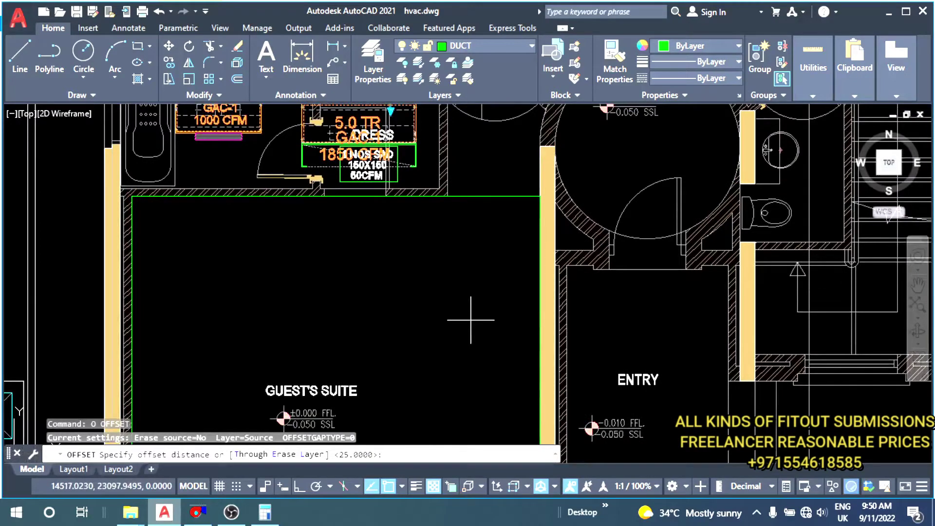
text(700)
key(Return)
click(485, 197)
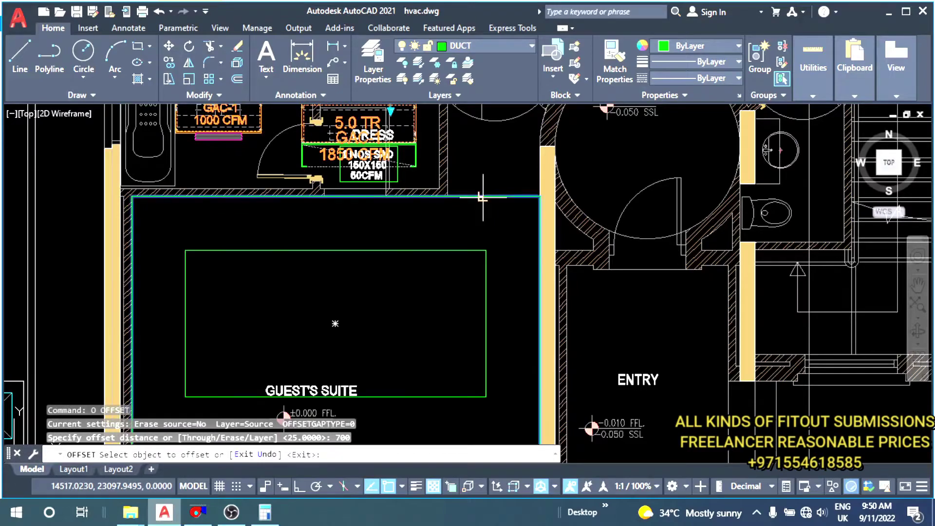
key(Escape)
key(Escape)
click(495, 199)
key(Escape)
scroll(402, 308, down, 3)
click(400, 305)
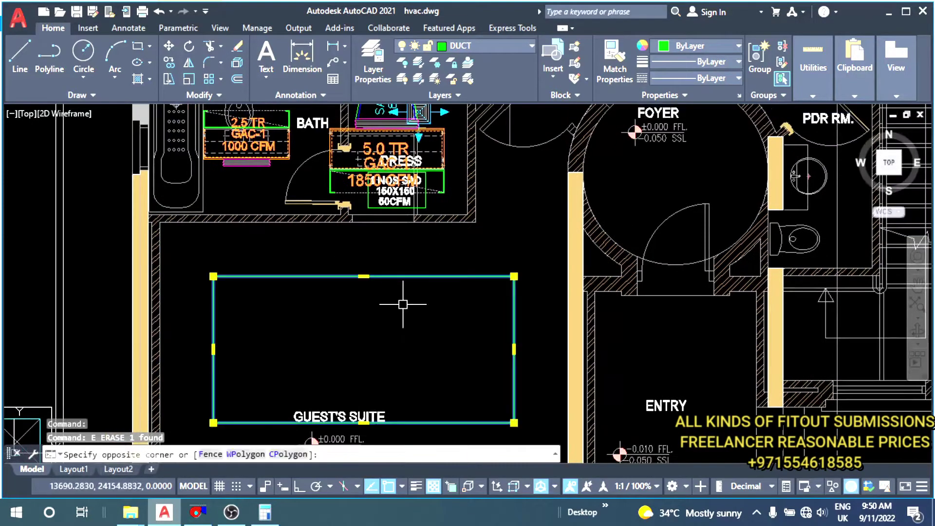
key(Escape)
key(Escape)
scroll(400, 305, down, 3)
mouse_move(401, 305)
middle_down()
mouse_move(354, 269)
mouse_move(364, 443)
middle_up()
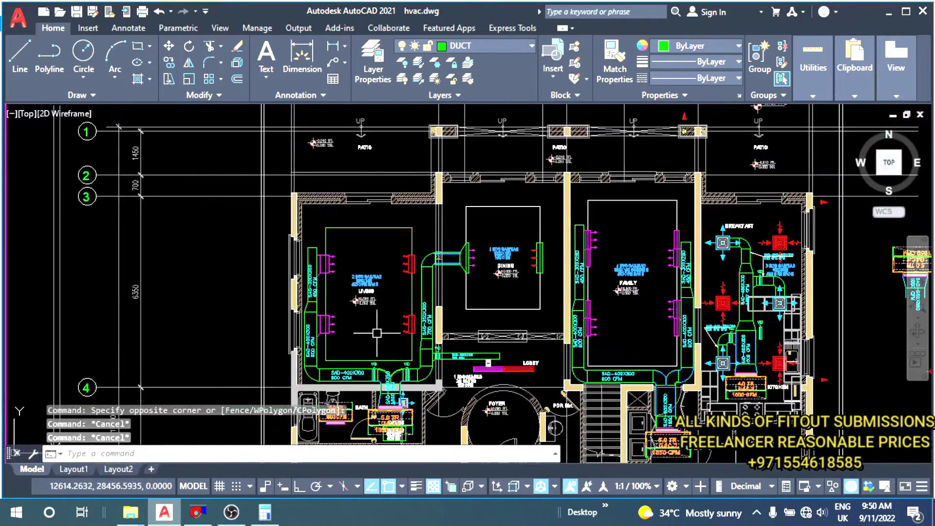
scroll(386, 231, down, 4)
scroll(385, 231, up, 4)
text(ma)
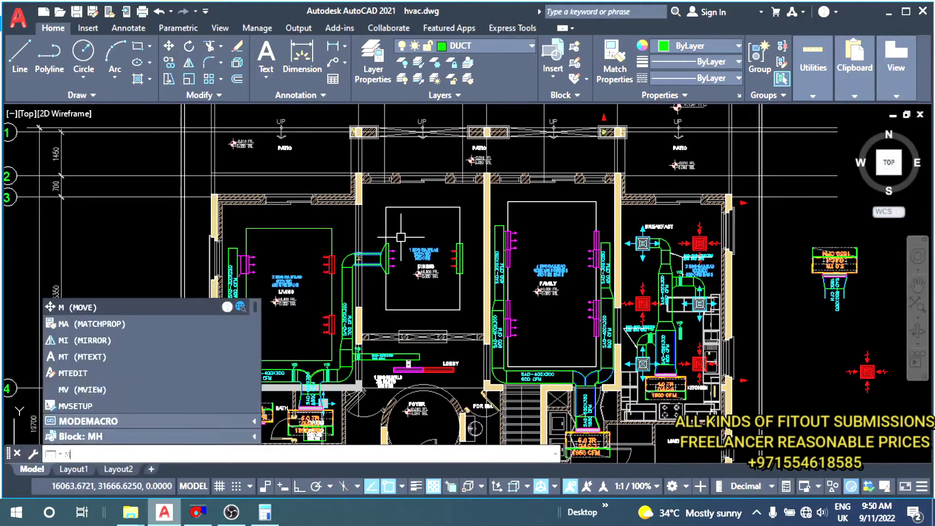
key(Return)
click(386, 239)
middle_drag(350, 263, 363, 217)
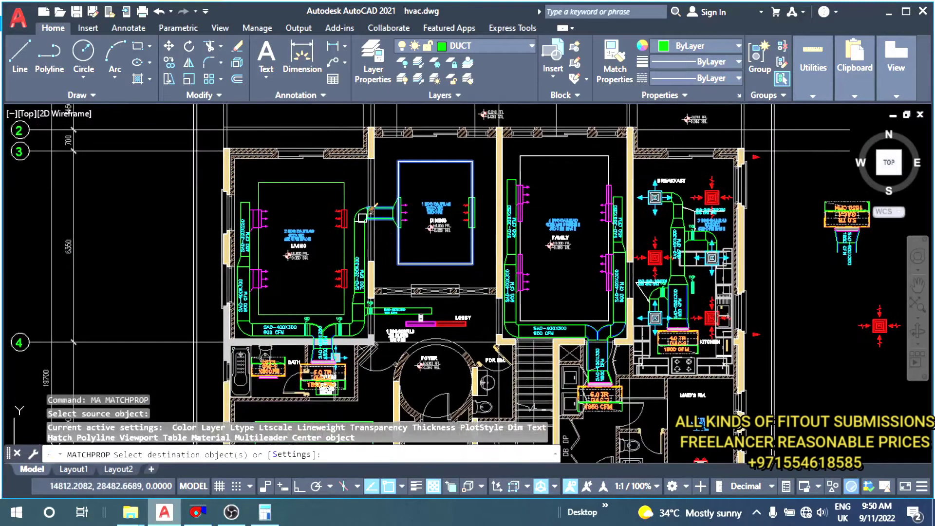
key(Escape)
key(Escape)
key(Escape)
text(a)
key(Return)
click(343, 183)
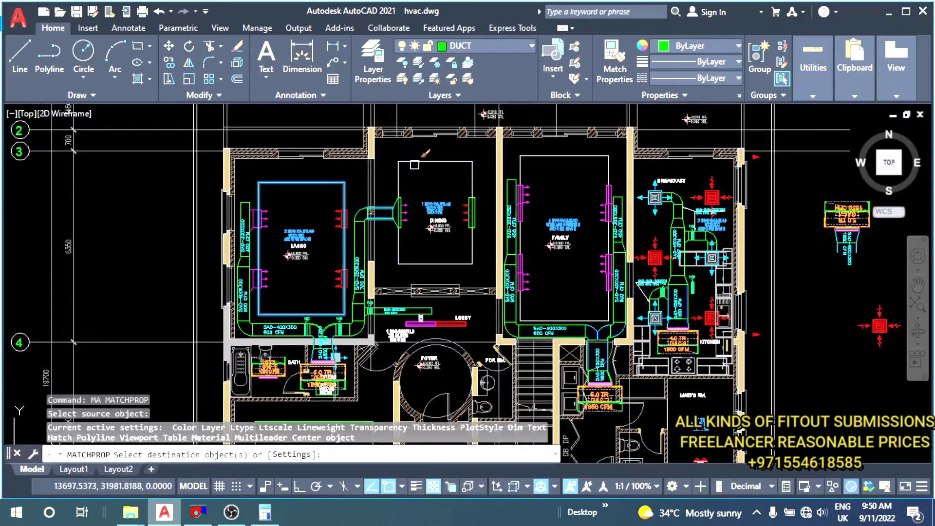
click(538, 165)
scroll(487, 292, up, 2)
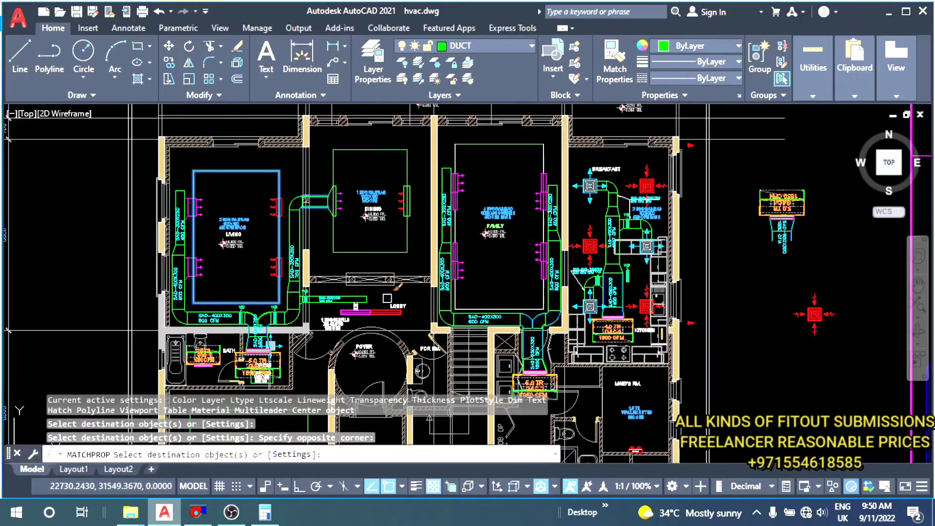
mouse_move(399, 380)
middle_down()
mouse_move(391, 246)
mouse_move(451, 205)
middle_up()
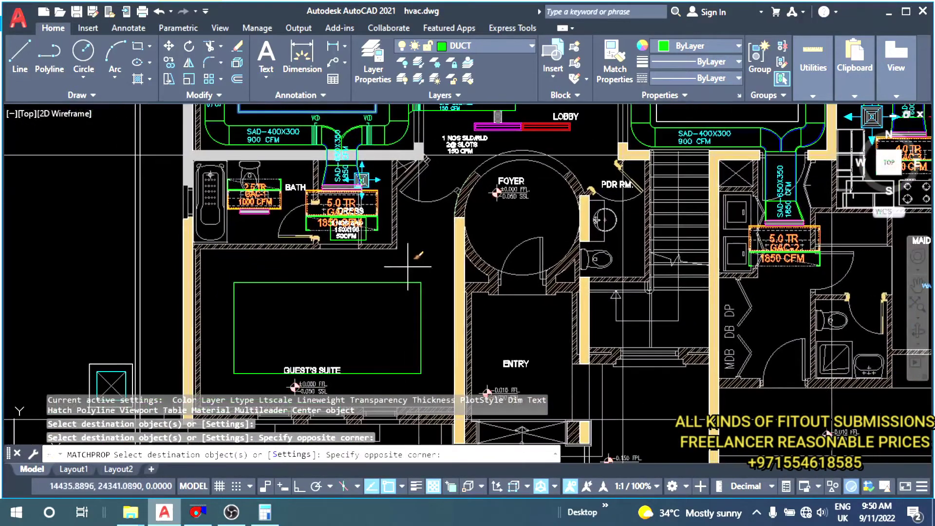
key(Escape)
middle_drag(324, 323, 321, 256)
scroll(321, 257, up, 3)
scroll(370, 292, down, 5)
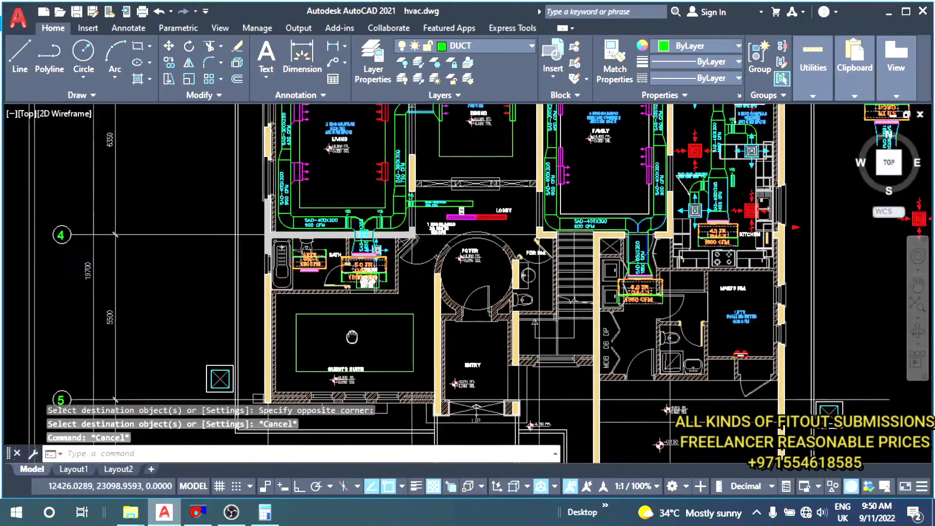
scroll(388, 289, down, 2)
mouse_move(286, 346)
middle_down()
mouse_move(300, 298)
mouse_move(429, 277)
mouse_move(575, 283)
middle_up()
scroll(370, 283, down, 2)
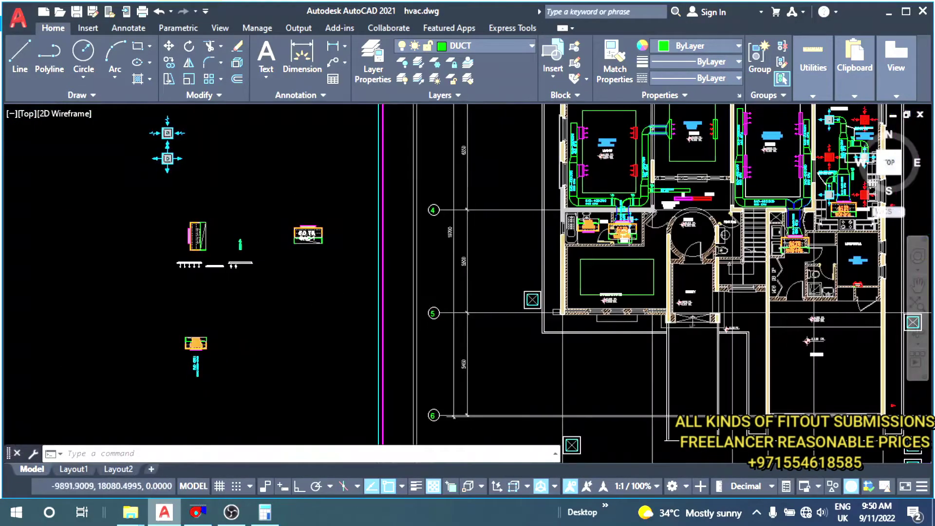
middle_drag(214, 392, 281, 319)
scroll(282, 319, down, 3)
scroll(341, 253, up, 2)
- Copy the living room's '2 NOS SAR/RAG 600X150 450 CFM EACH' note into the Guest's Suite
scroll(341, 253, up, 2)
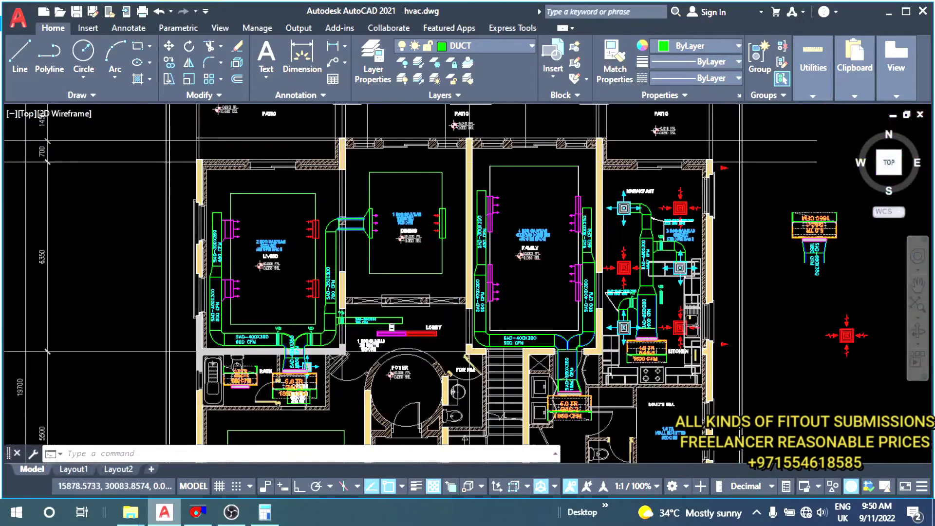
scroll(261, 253, up, 4)
click(304, 193)
click(244, 266)
text(co)
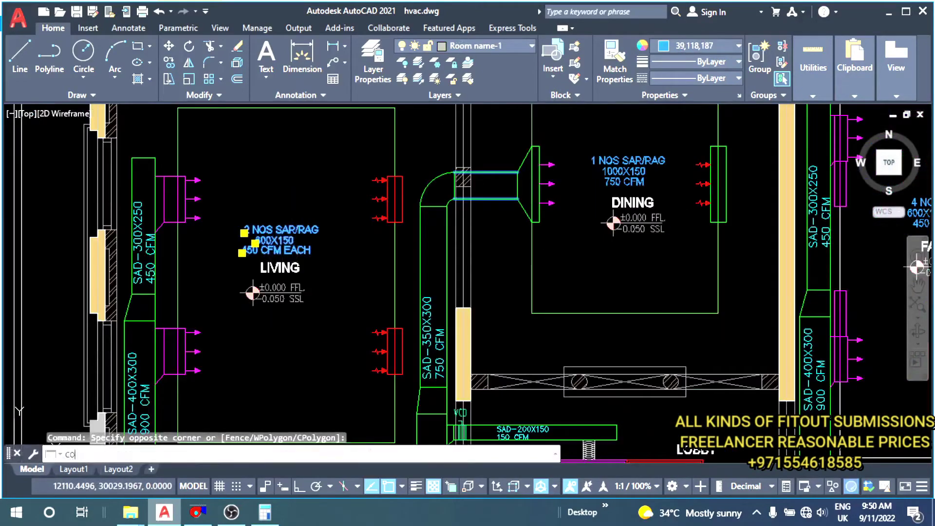
key(Return)
click(243, 253)
scroll(356, 336, down, 3)
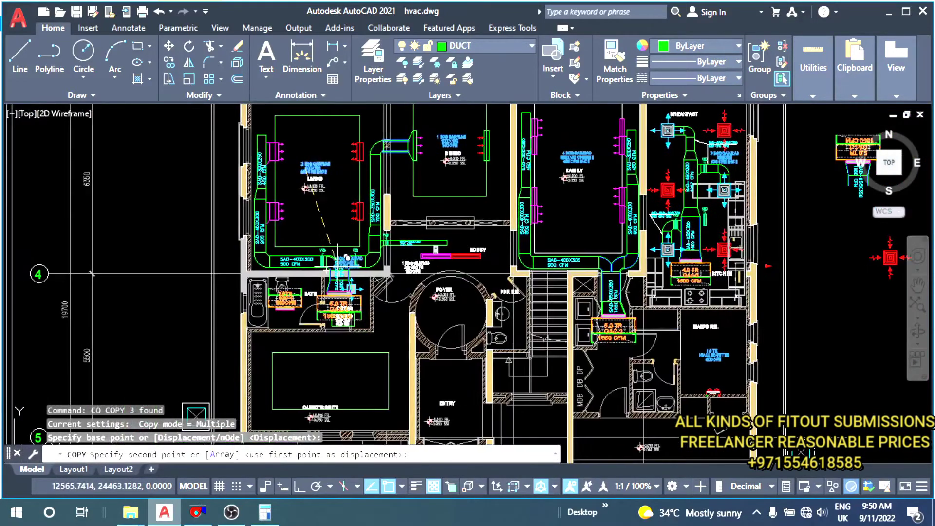
scroll(311, 324, up, 3)
middle_drag(311, 322, 338, 286)
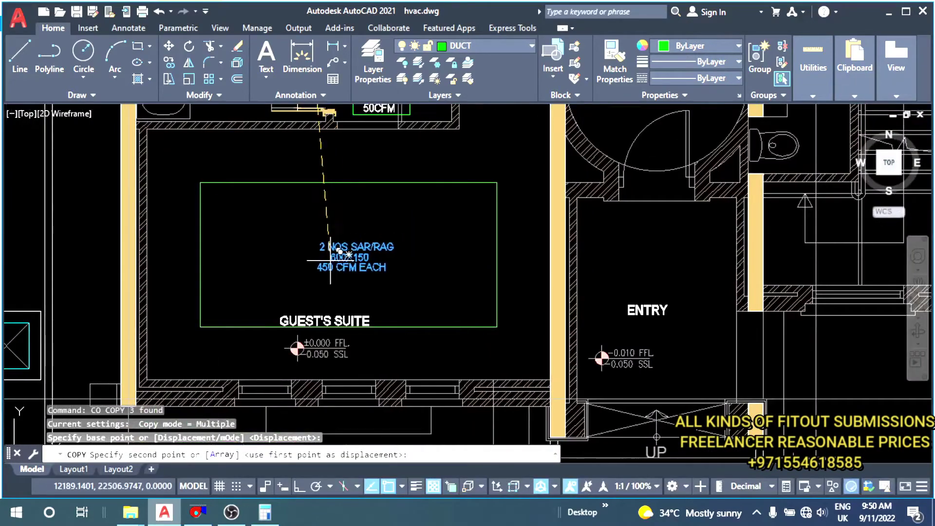
click(339, 252)
key(Escape)
scroll(292, 292, down, 4)
scroll(345, 307, up, 6)
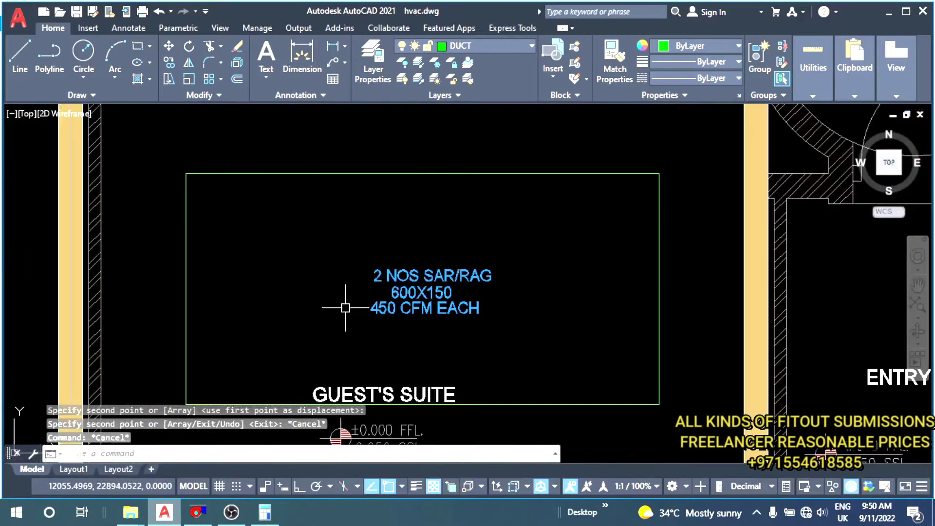
scroll(346, 308, down, 2)
scroll(345, 293, down, 1)
scroll(344, 281, down, 2)
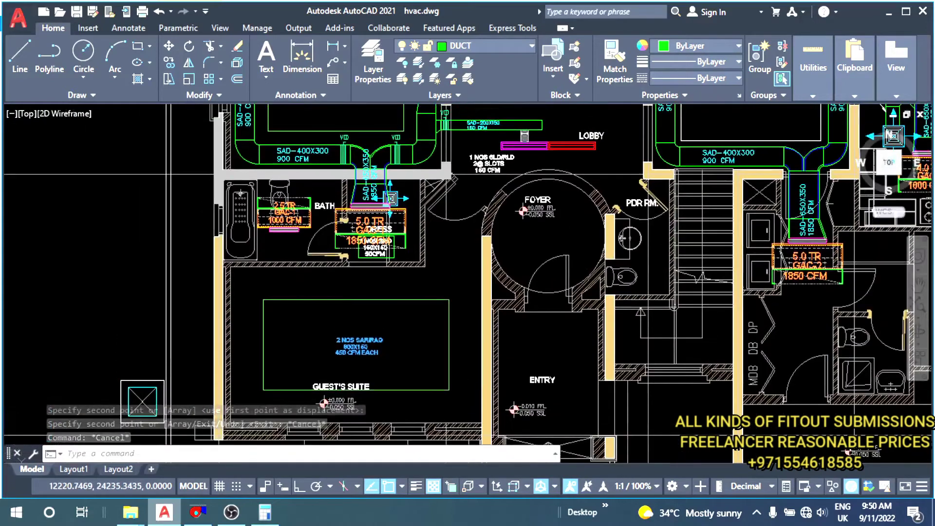
scroll(347, 367, up, 1)
scroll(347, 367, up, 3)
scroll(348, 367, up, 2)
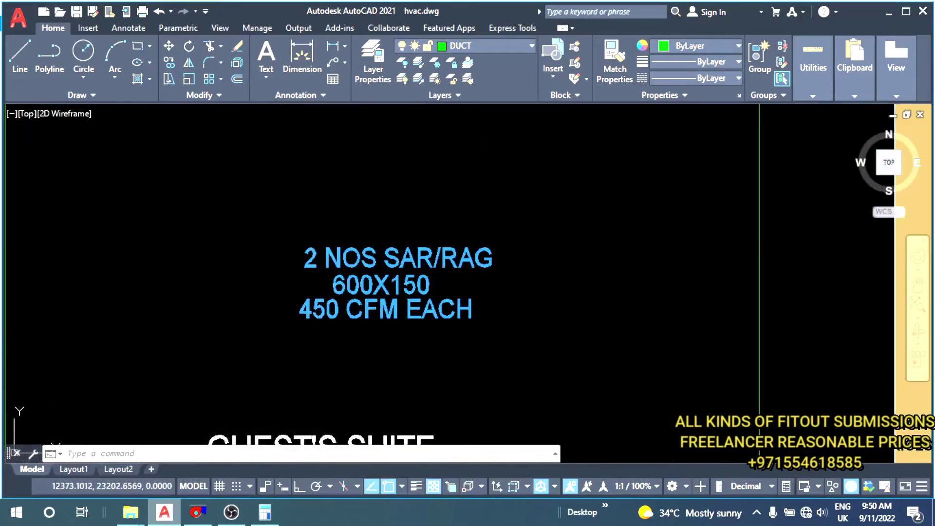
- Edit the copied note to read '1 NOS SAR/RAG' and '700 CFM'
double_click(306, 265)
text(1)
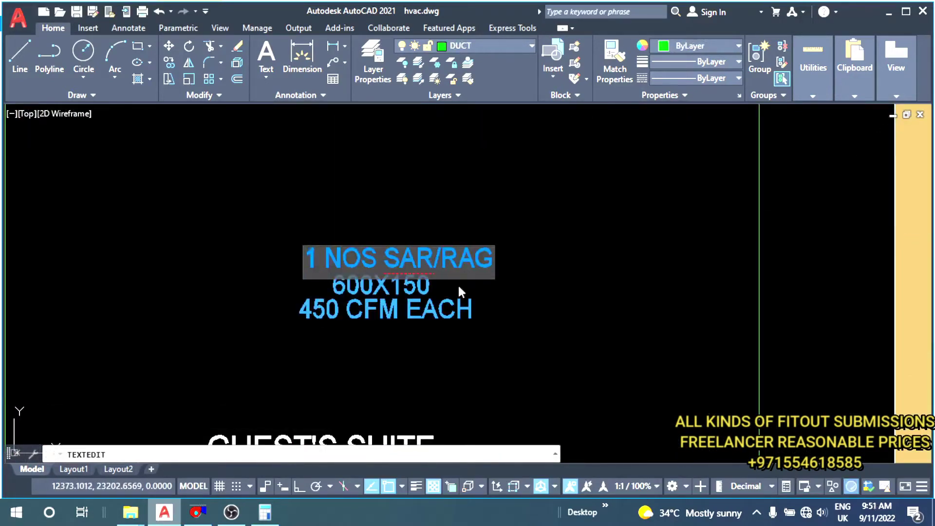
key(Return)
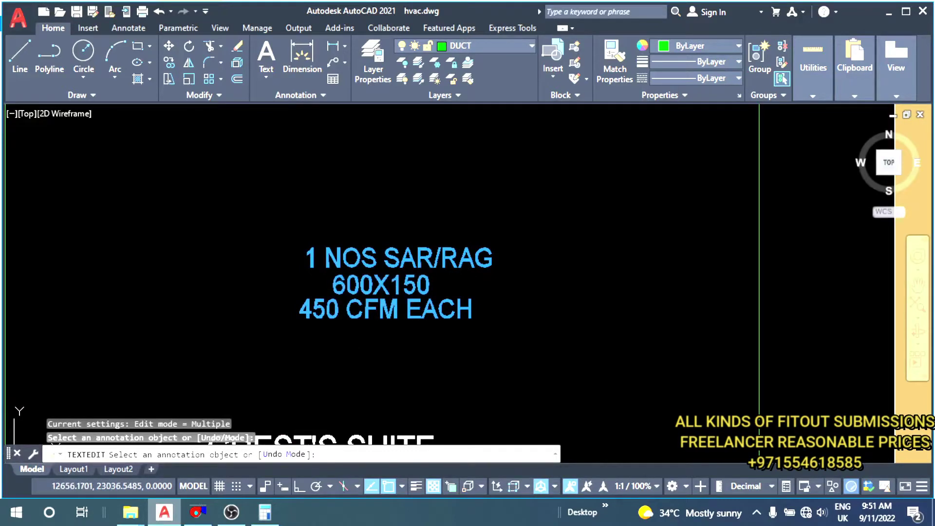
click(343, 317)
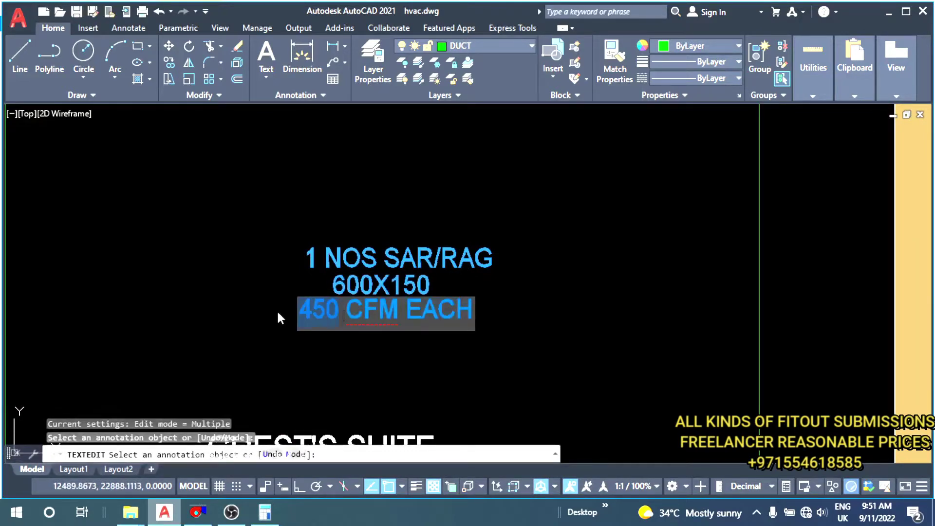
text(700 CFM)
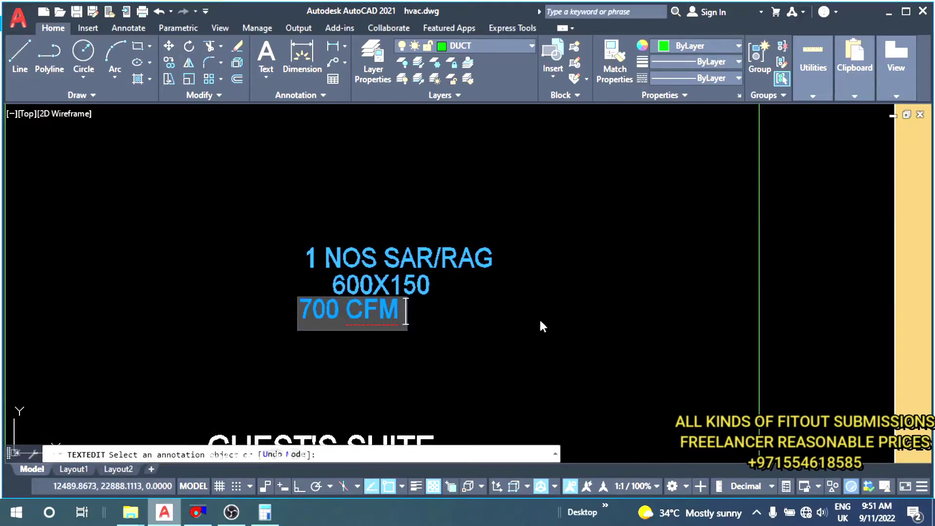
click(484, 332)
key(Escape)
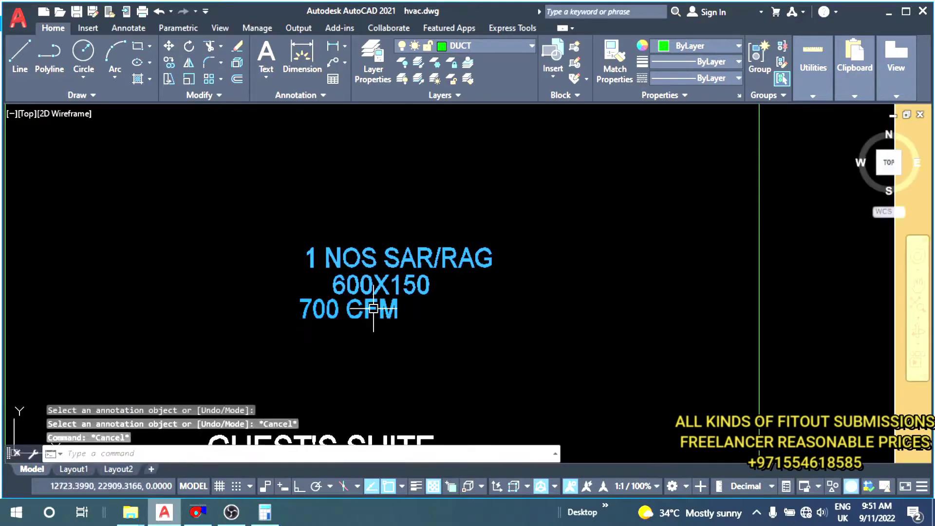
- Move the 700 CFM line so it aligns under 600X150
click(372, 313)
text(m)
key(Return)
click(426, 344)
click(457, 344)
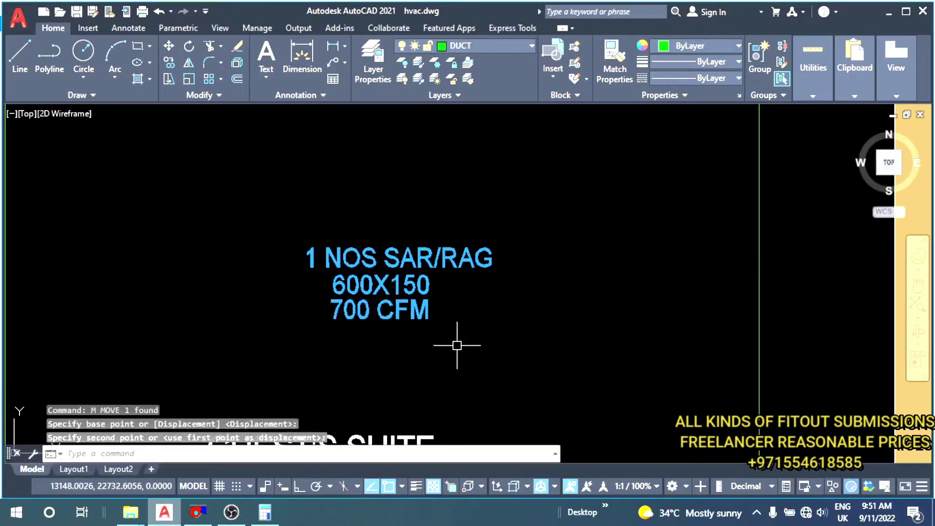
key(Escape)
key(Escape)
scroll(433, 317, down, 2)
scroll(377, 314, up, 1)
scroll(465, 302, up, 1)
scroll(465, 302, up, 5)
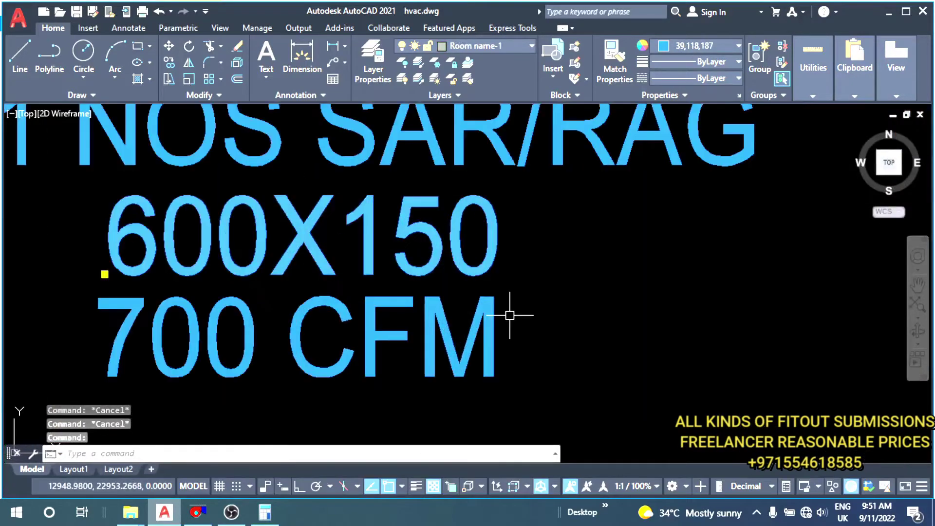
key(m)
key(Return)
click(603, 282)
key(Escape)
key(Escape)
scroll(603, 282, down, 5)
middle_drag(257, 223, 314, 278)
key(Escape)
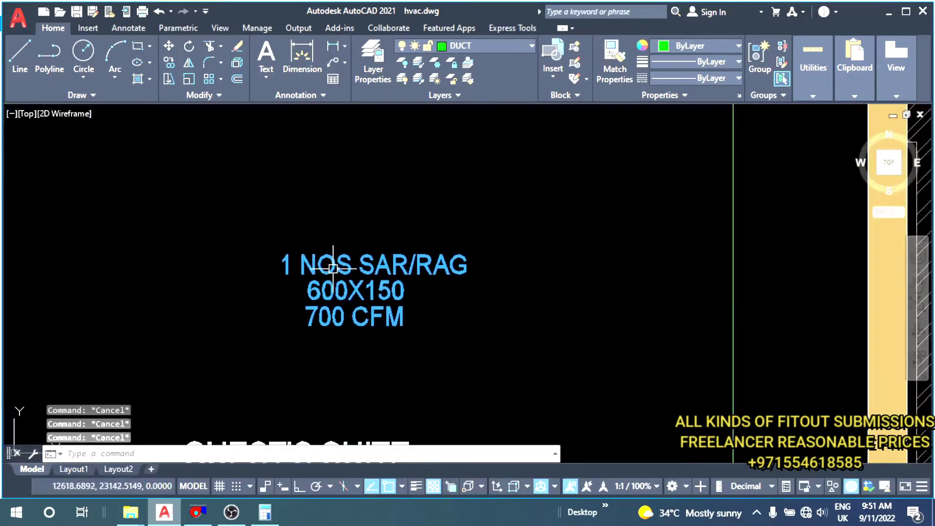
- Work out 700 ÷ 745 in Calculator, then reselect the note
scroll(367, 276, down, 2)
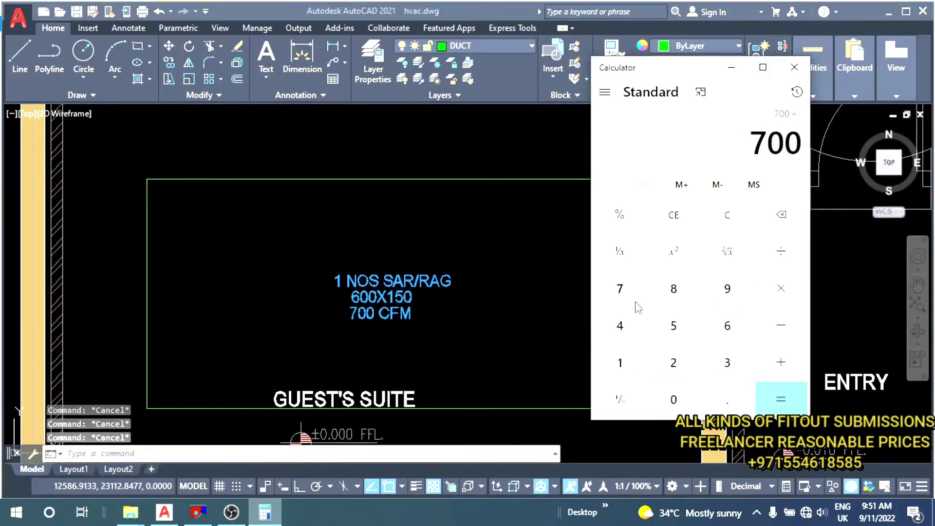
click(633, 299)
click(620, 323)
click(677, 331)
click(777, 399)
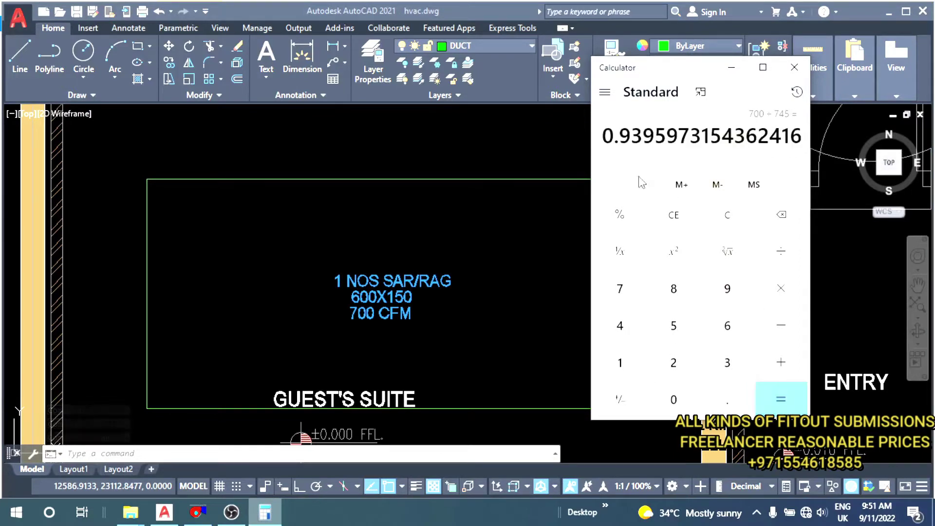
click(495, 294)
- Change the note's duct size from 600X150 to 950X150
scroll(370, 292, up, 2)
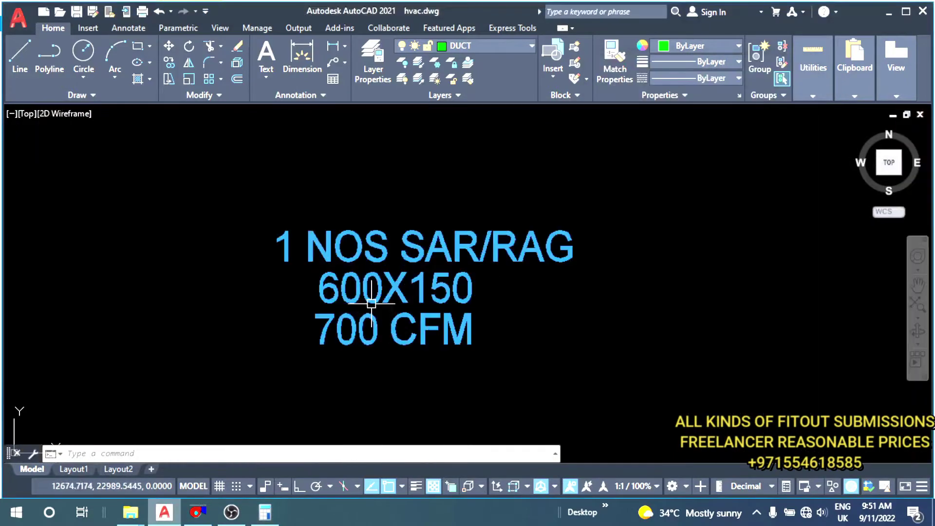
scroll(318, 302, up, 2)
double_click(379, 285)
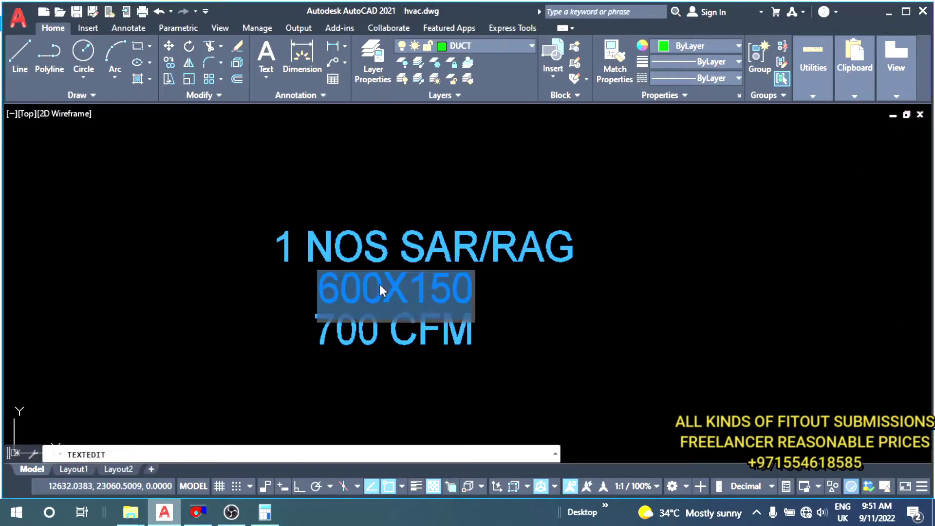
text(9)
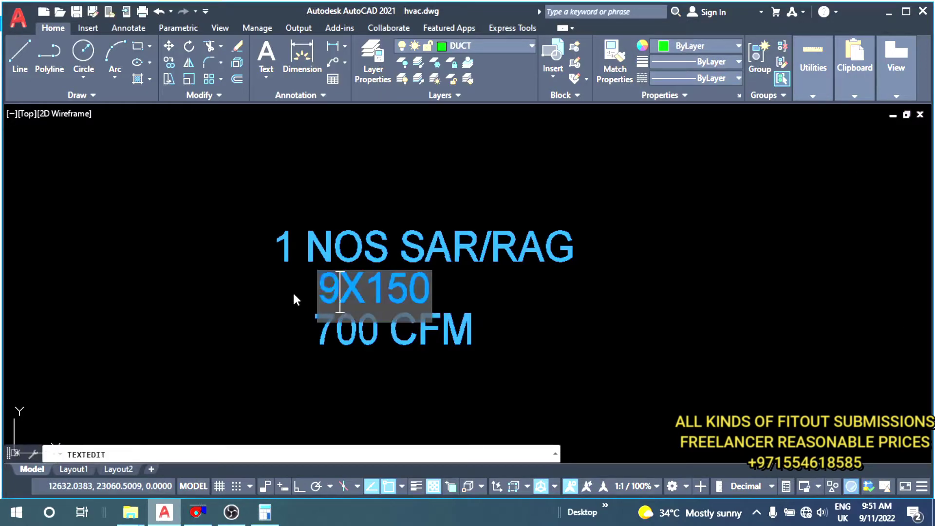
text(50)
key(Return)
key(Escape)
scroll(436, 217, down, 4)
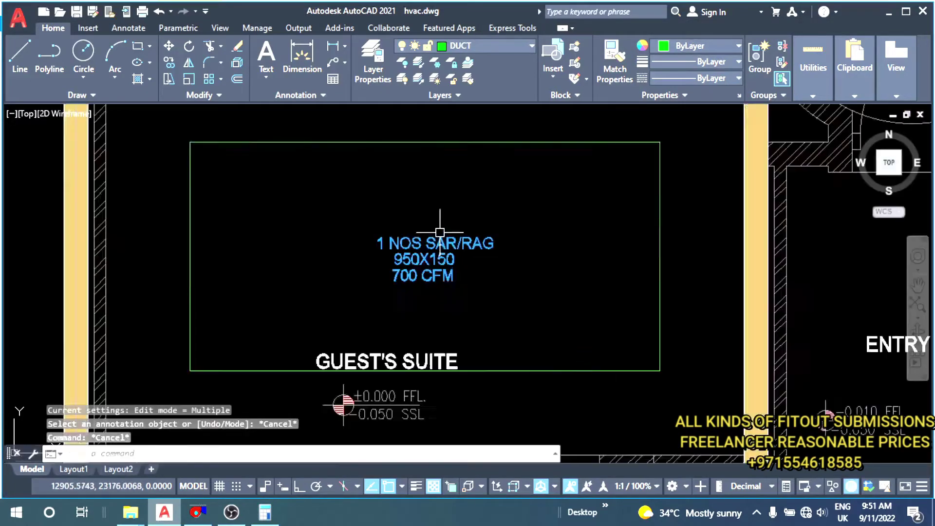
mouse_move(437, 217)
middle_down()
mouse_move(393, 302)
mouse_move(387, 413)
middle_up()
- Check 1000 CFM duct sizing in DesignTools DuctSizer, then minimize it
scroll(413, 283, up, 2)
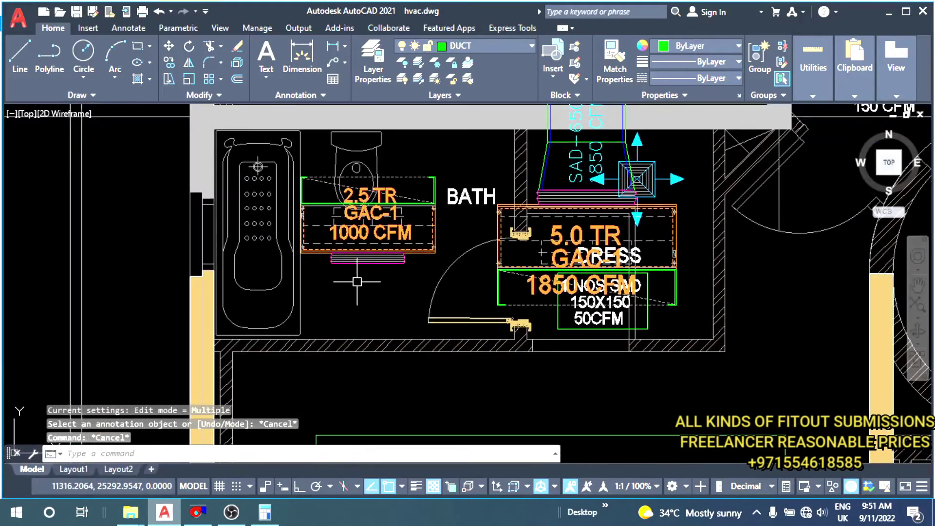
click(194, 513)
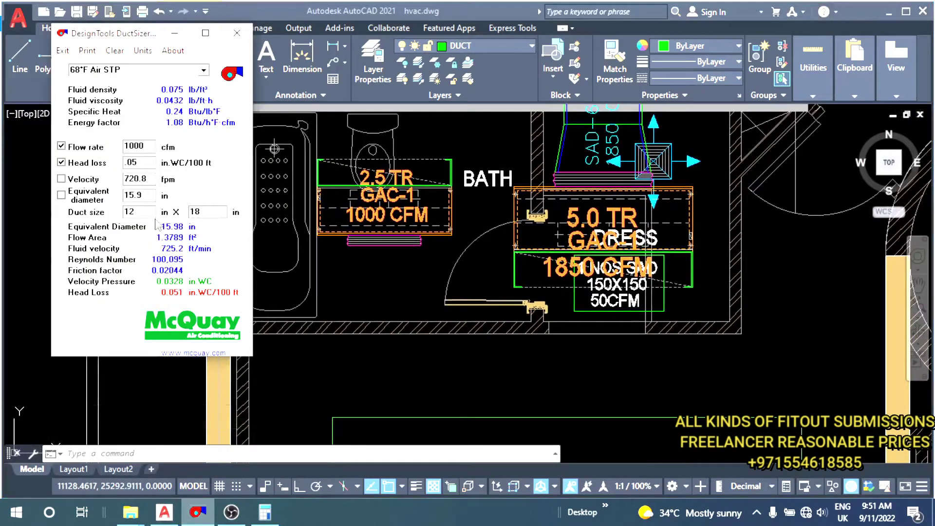
click(195, 512)
text(l)
key(Return)
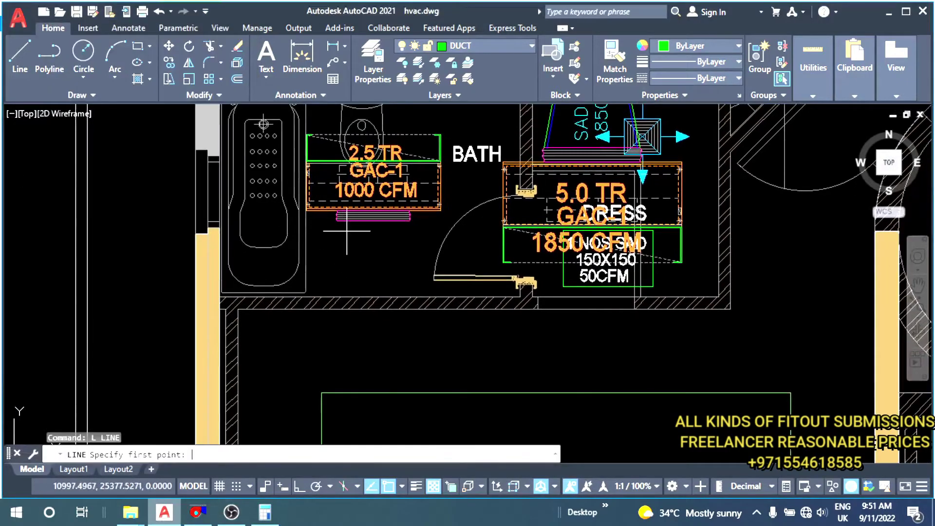
- Draw the duct neck from the grille: 300 down, 450 across, and a diagonal back
scroll(454, 227, up, 3)
click(453, 207)
scroll(441, 273, down, 3)
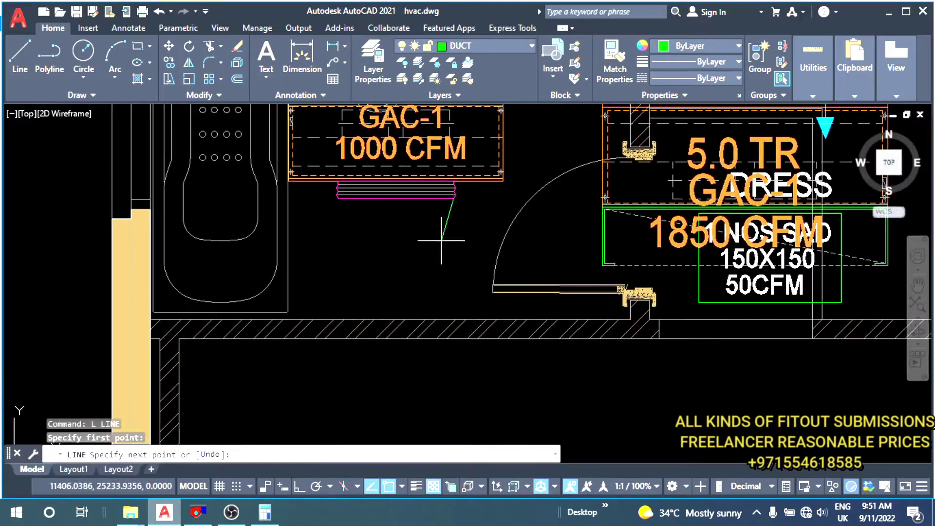
scroll(414, 243, down, 3)
key(Escape)
key(Escape)
key(Escape)
text(l)
key(Return)
scroll(379, 222, up, 3)
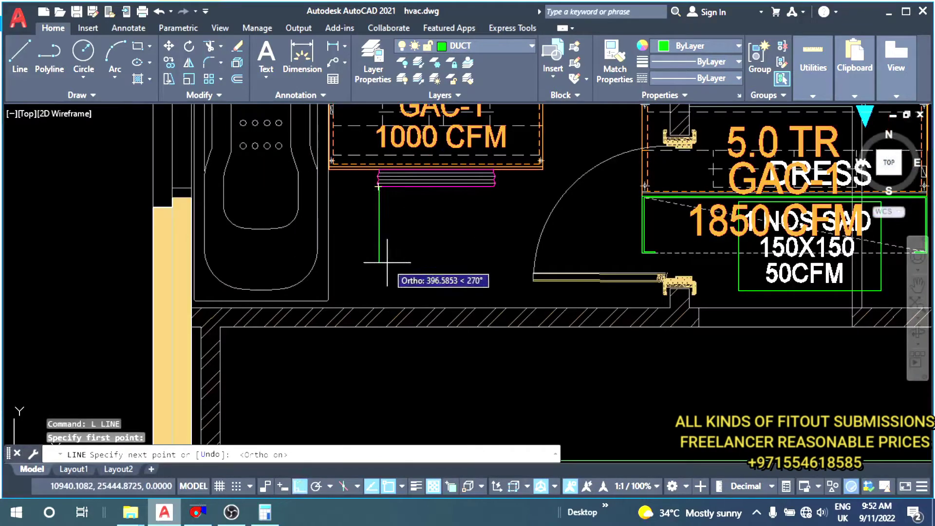
text(0)
key(Return)
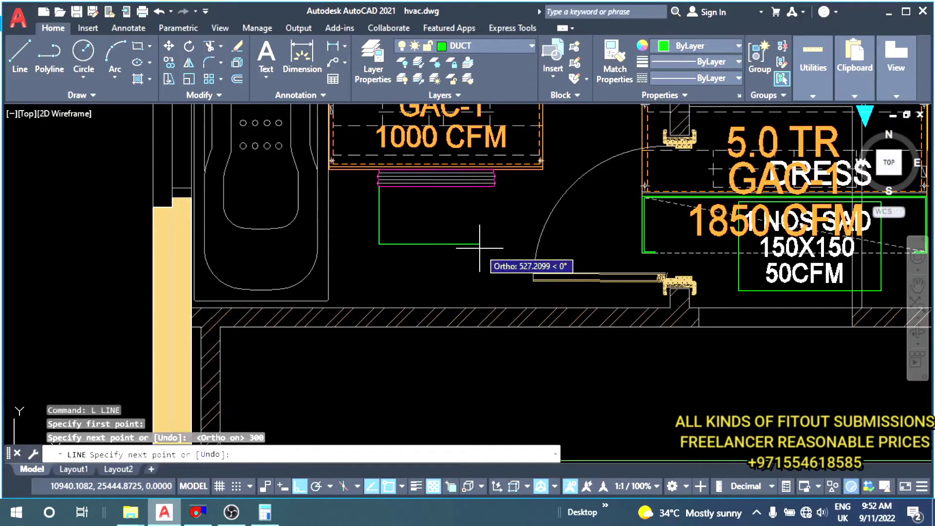
key(Return)
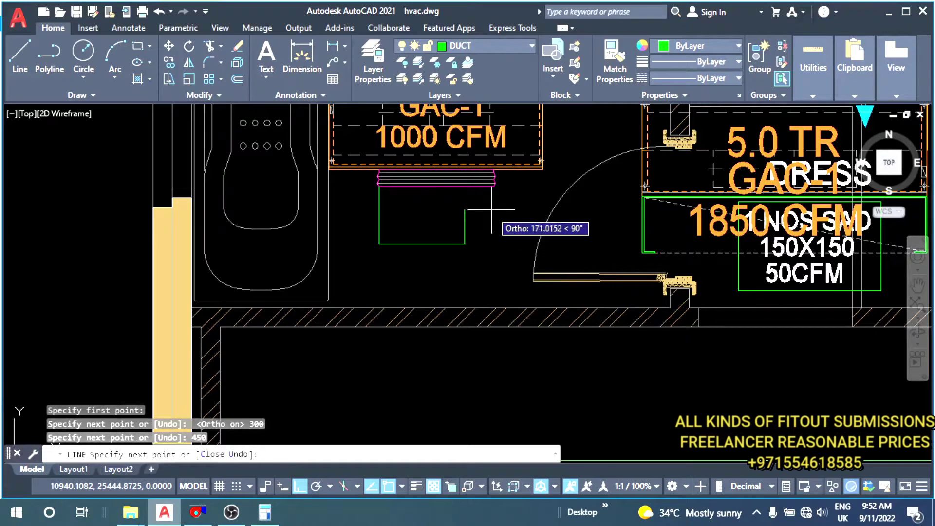
click(493, 186)
key(Escape)
- Draw two parallel vertical duct lines down through the wall below the bath
middle_drag(407, 265, 363, 192)
text(l)
key(Return)
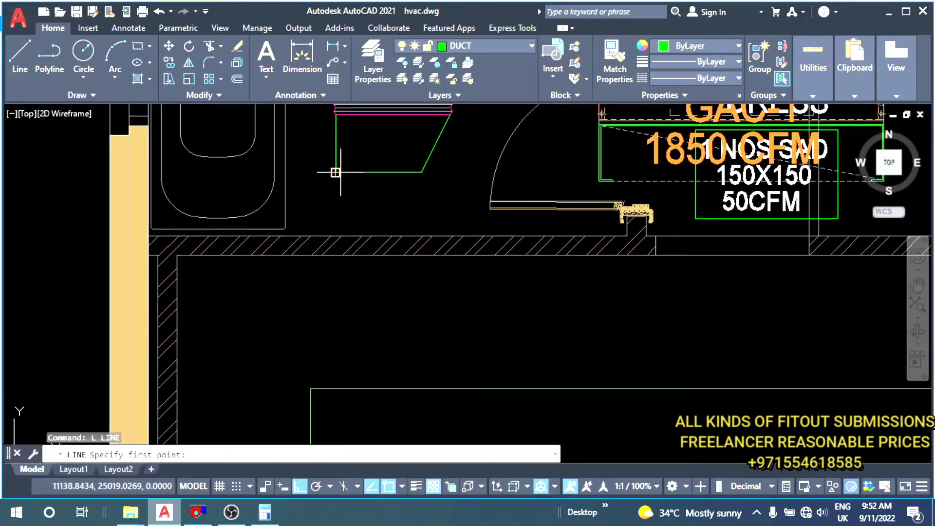
click(343, 340)
key(Escape)
key(space)
click(422, 172)
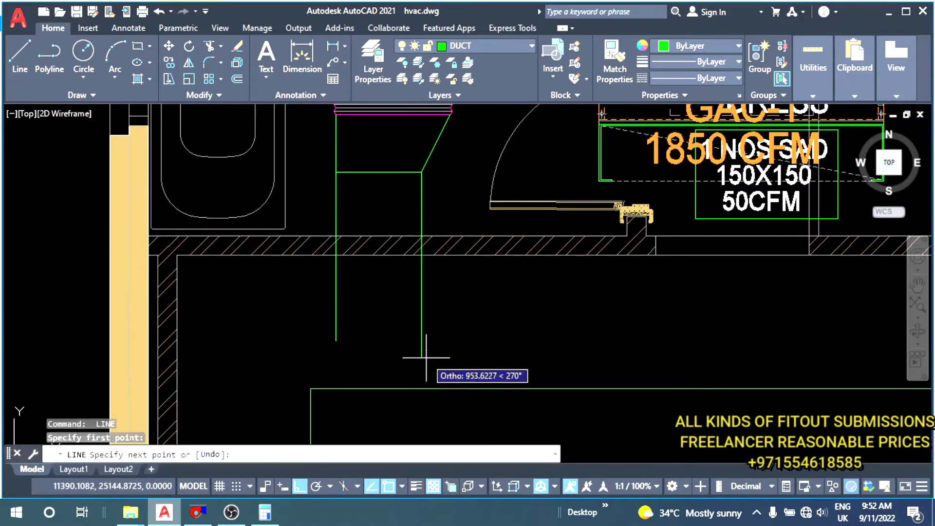
click(429, 360)
key(Escape)
key(Escape)
key(Escape)
key(Escape)
mouse_move(430, 341)
middle_down()
mouse_move(366, 278)
mouse_move(336, 271)
mouse_move(377, 271)
middle_up()
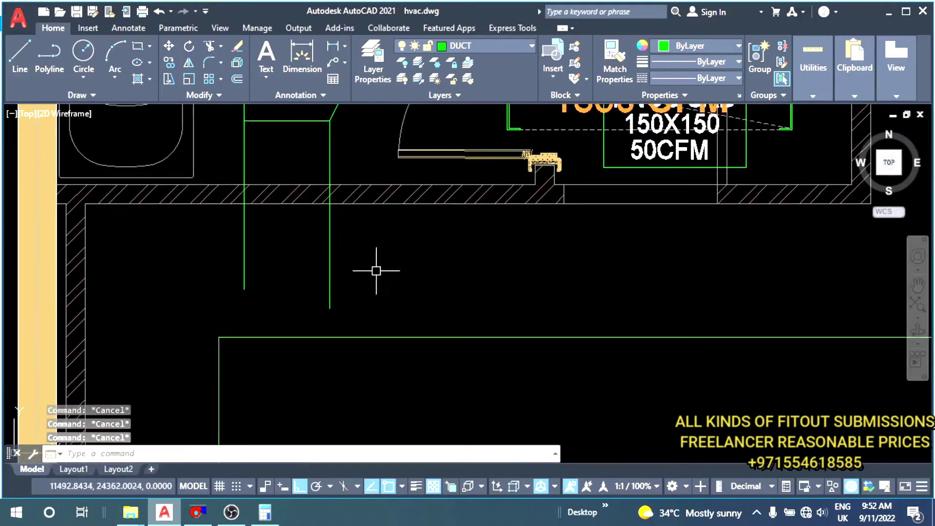
- Offset the duct line 100 upward and erase the original line
text(o)
key(Return)
text(100)
key(Return)
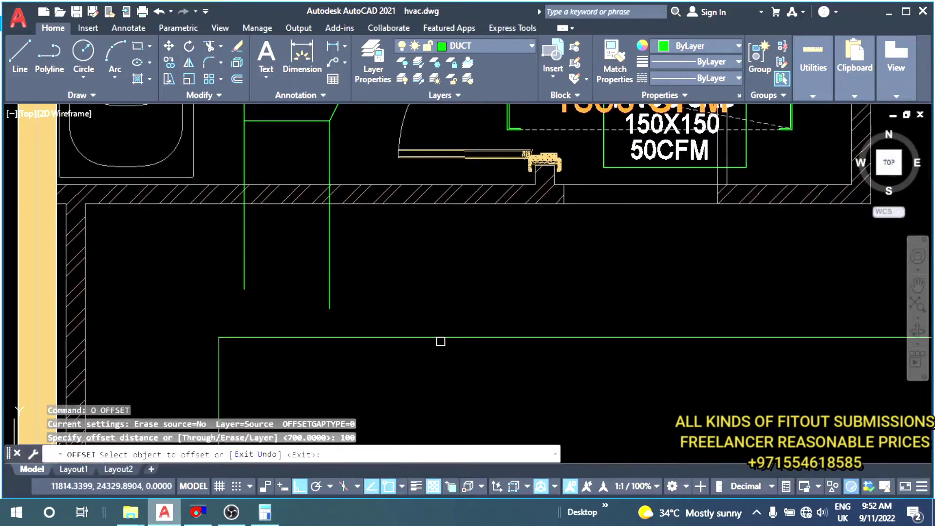
click(440, 338)
click(445, 302)
key(Escape)
drag(444, 370, 417, 325)
key(e)
key(Return)
key(Escape)
middle_drag(390, 307, 284, 294)
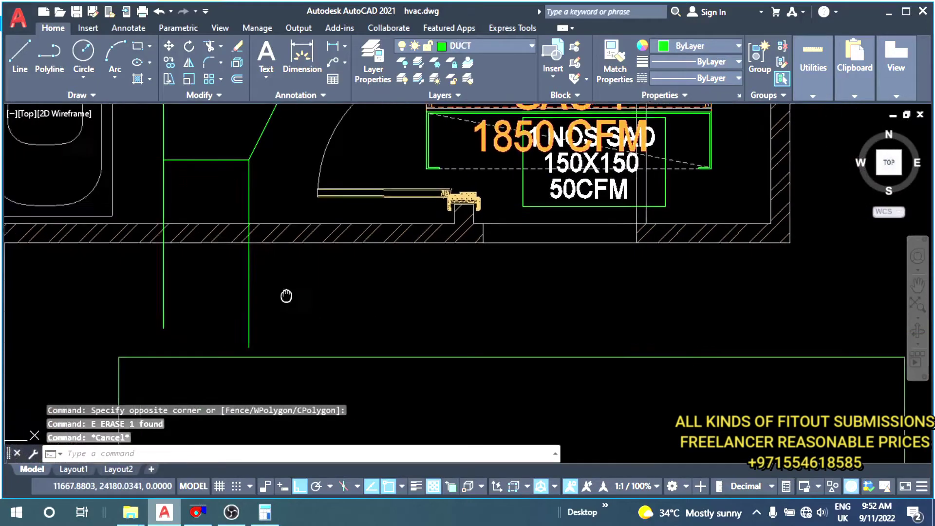
key(Escape)
- Draw a horizontal duct line from the duct side toward the entry
key(l)
key(Return)
click(240, 244)
scroll(568, 275, down, 2)
scroll(568, 275, down, 3)
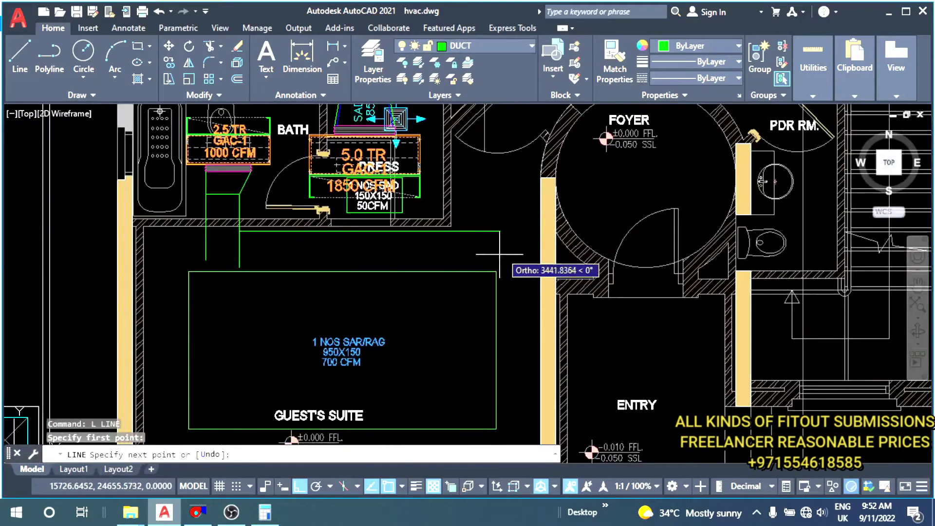
scroll(484, 267, up, 5)
click(540, 200)
key(Escape)
key(Escape)
middle_drag(49, 239, 437, 285)
key(Escape)
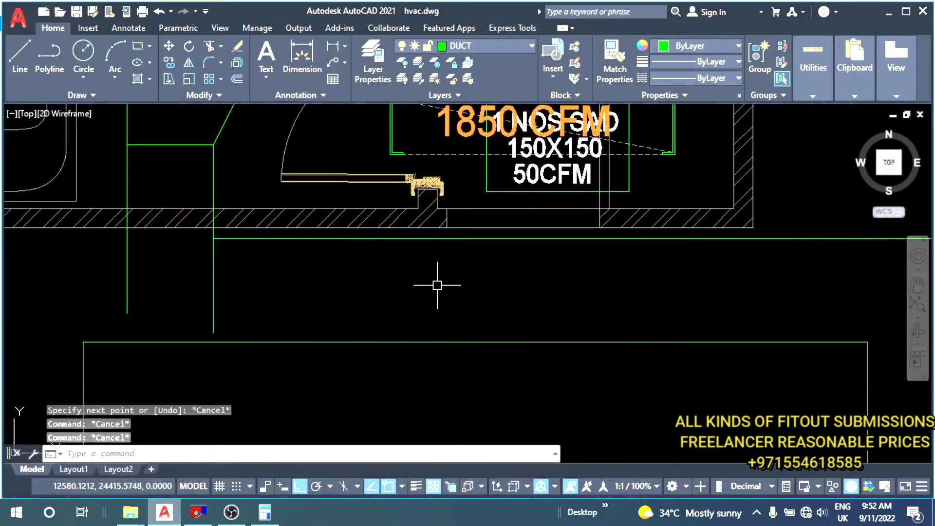
text(o)
- Offset the horizontal duct line 450 below to form the parallel duct edge
key(Return)
key(Return)
click(341, 239)
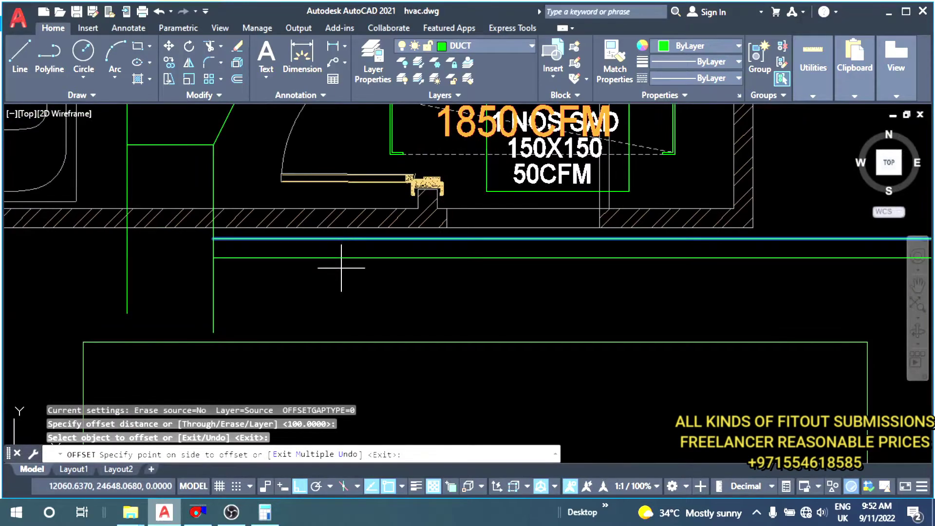
key(Escape)
key(Escape)
text(o)
key(Return)
text(450)
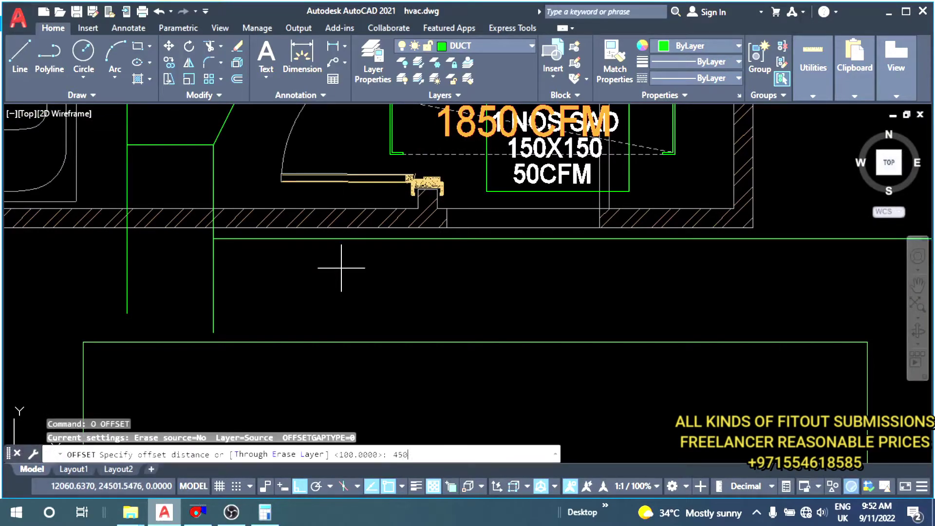
key(Return)
click(362, 239)
click(341, 273)
key(Escape)
key(Escape)
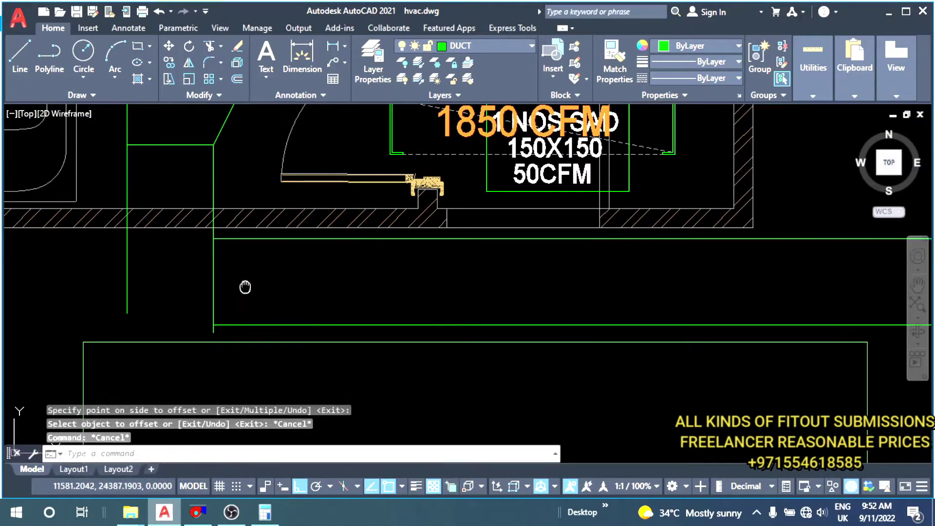
middle_drag(244, 286, 312, 300)
scroll(341, 326, down, 2)
- Remove the unwanted line above the guest suite
text(o)
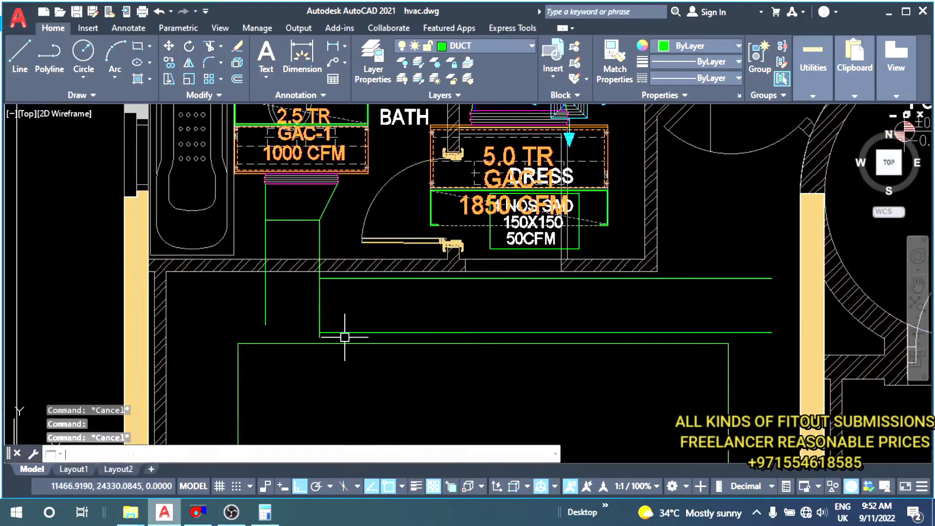
key(Return)
key(Return)
scroll(345, 333, up, 2)
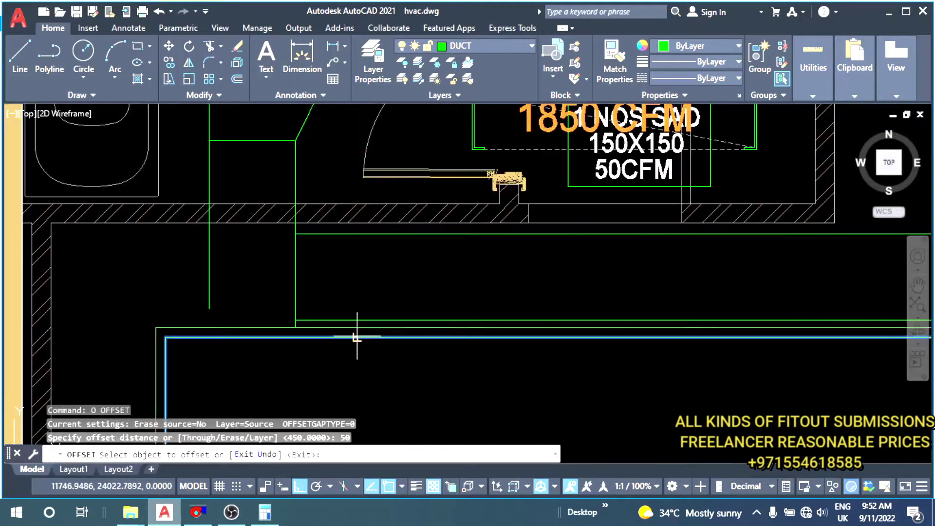
click(362, 338)
key(Escape)
key(Escape)
text(E)
key(Return)
key(Escape)
key(Escape)
key(Escape)
middle_drag(302, 278, 299, 306)
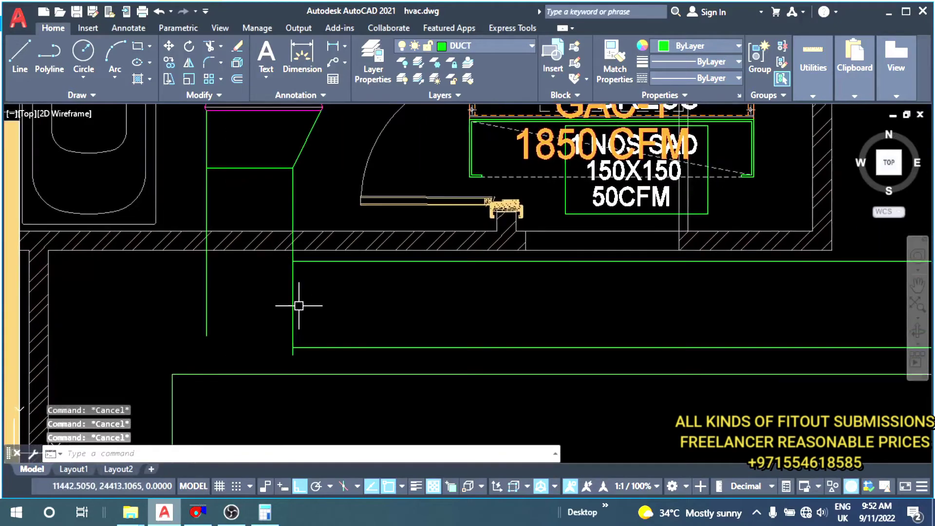
- Start a fillet with a 120 radius
key(Return)
text(r)
key(Return)
text(120)
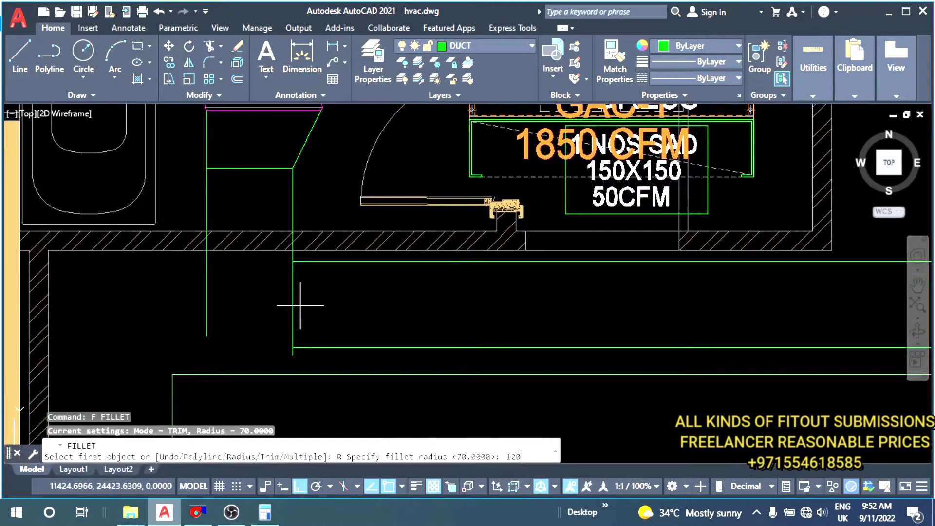
key(Return)
- Fillet the vertical and horizontal duct lines into a rounded bend
click(293, 232)
click(321, 261)
key(Escape)
key(Escape)
middle_drag(309, 284, 374, 265)
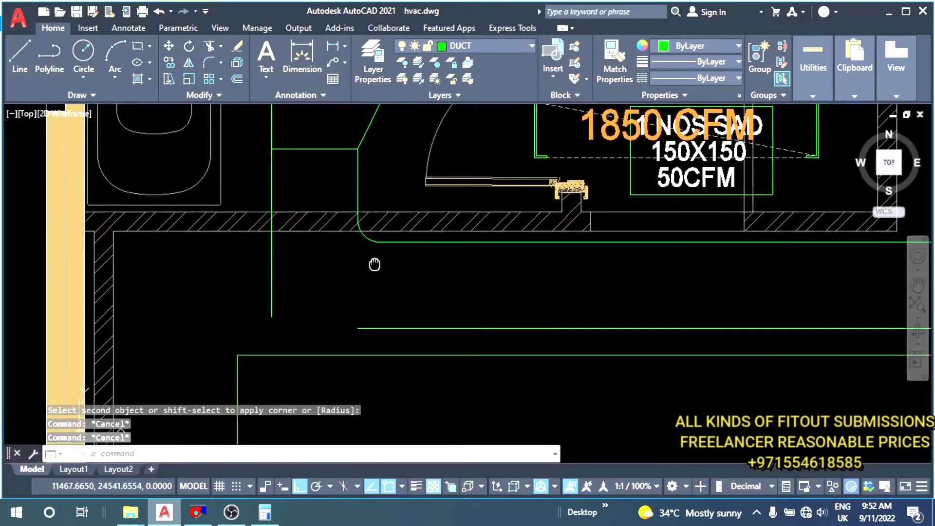
- Offset the fillet arc, then delete the misplaced arc copy
text(o)
key(Return)
text(o)
key(Return)
scroll(362, 247, up, 4)
key(Return)
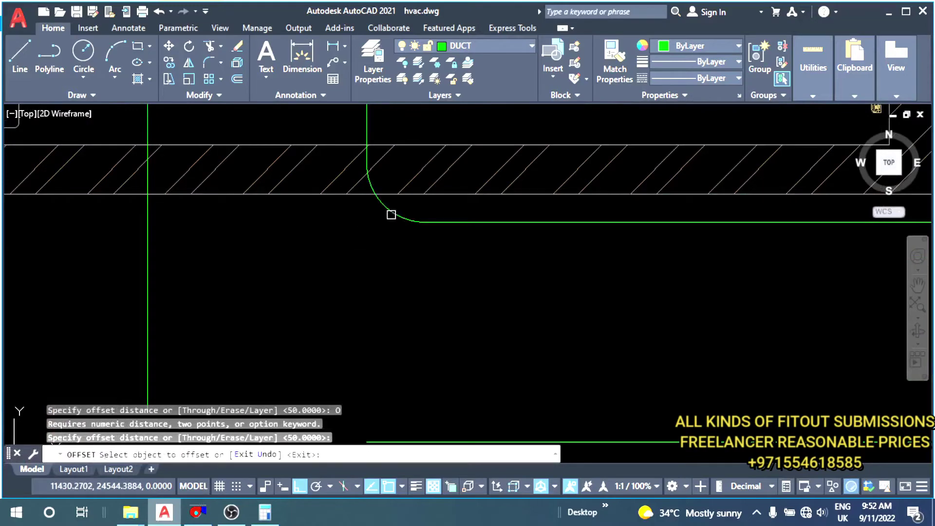
click(390, 213)
click(342, 278)
key(Escape)
click(388, 236)
key(Escape)
click(379, 232)
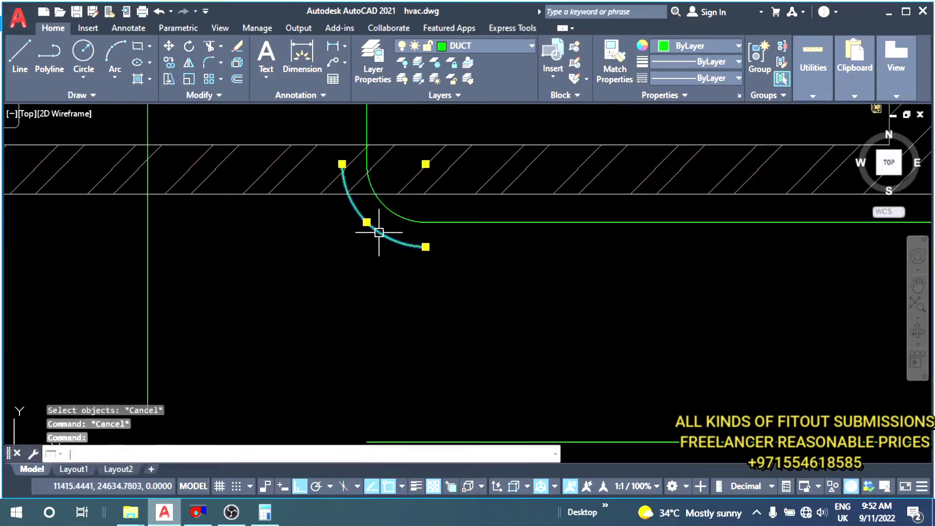
key(Delete)
- Offset the rounded duct line 450 to form the inner bend
text(o)
key(Return)
scroll(382, 261, down, 3)
middle_drag(382, 261, 322, 307)
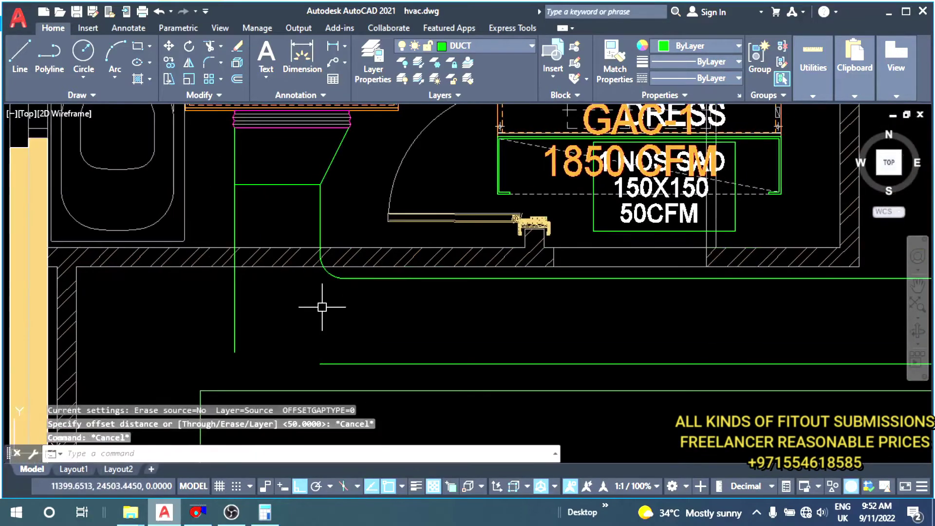
key(BackSpace)
text(4)
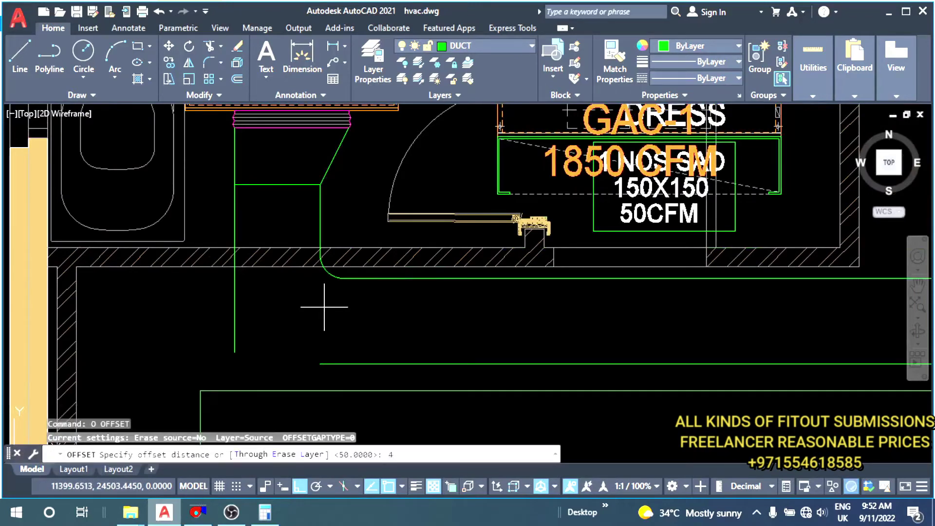
key(Return)
click(334, 278)
click(272, 317)
key(Escape)
key(Escape)
- Trim the vertical duct line where it overruns the inner arc
scroll(261, 371, up, 2)
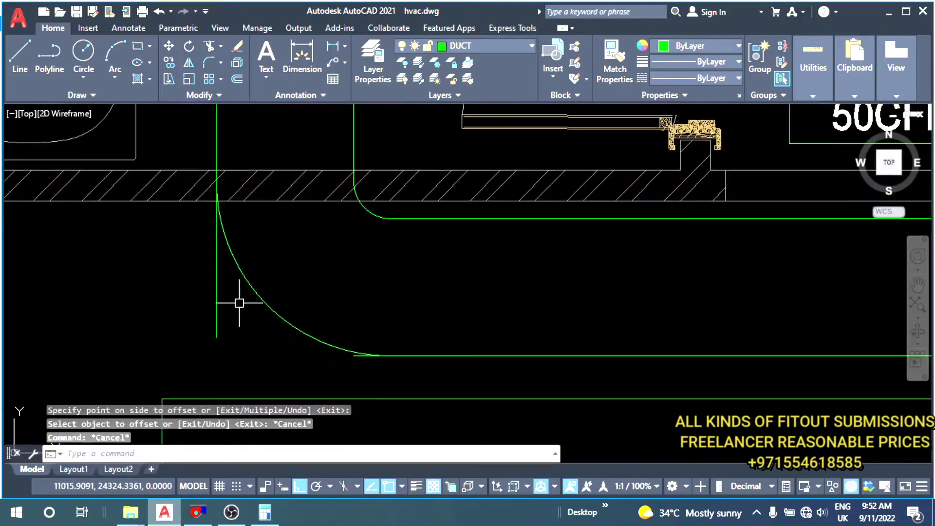
key(Return)
click(217, 261)
scroll(293, 351, up, 2)
scroll(436, 363, up, 1)
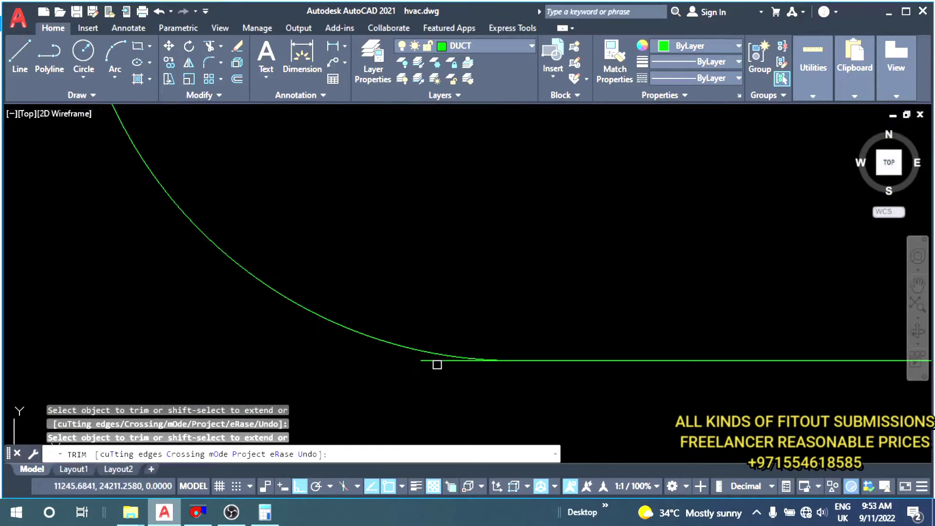
key(Escape)
scroll(374, 319, down, 3)
- Cap the duct end with a line across both edges inside the wall
text(l)
key(Return)
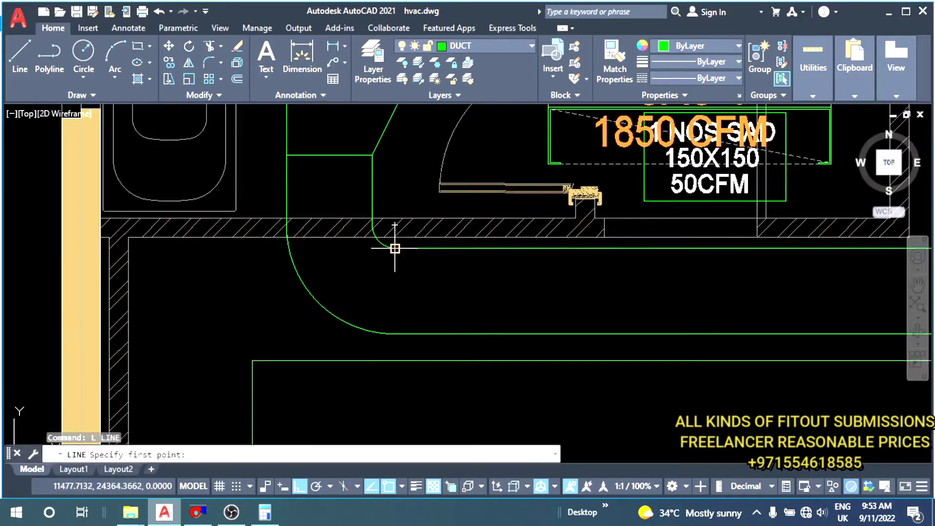
click(395, 225)
key(Escape)
scroll(375, 307, up, 3)
key(Return)
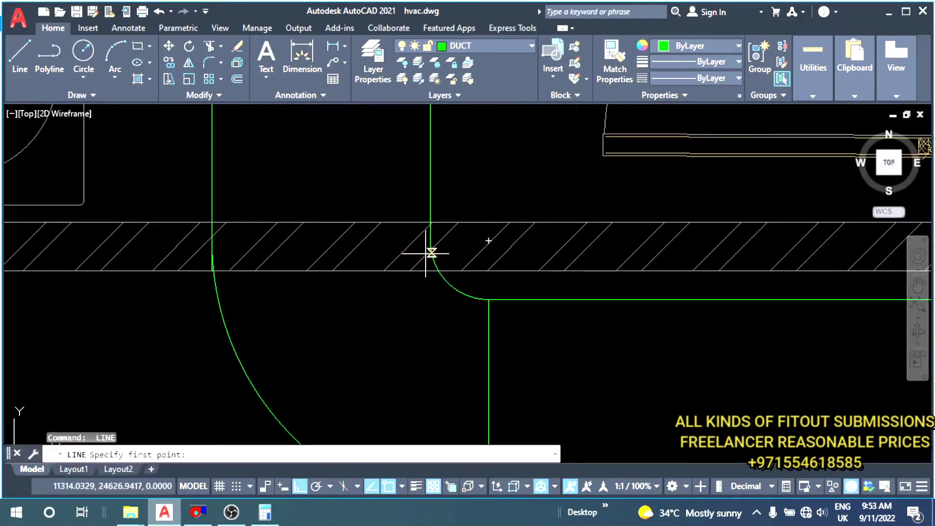
key(Escape)
key(Escape)
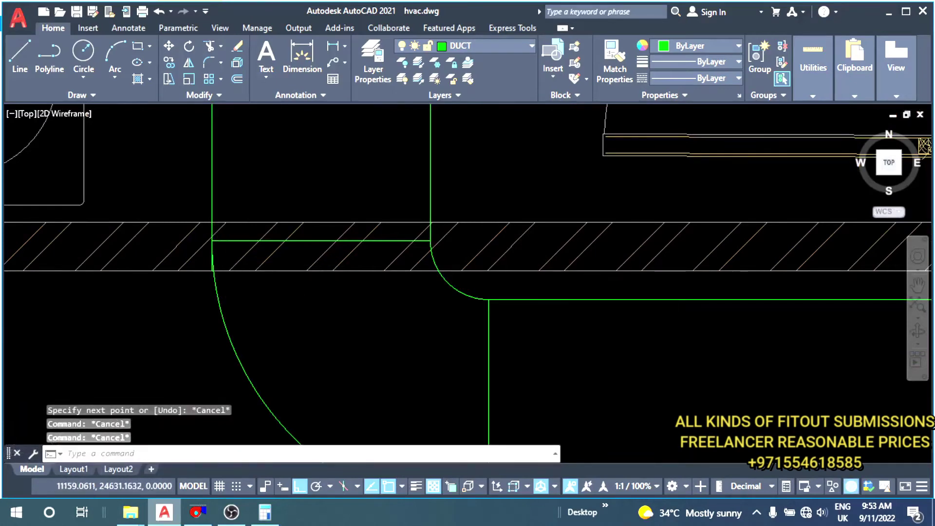
scroll(266, 441, down, 3)
click(243, 515)
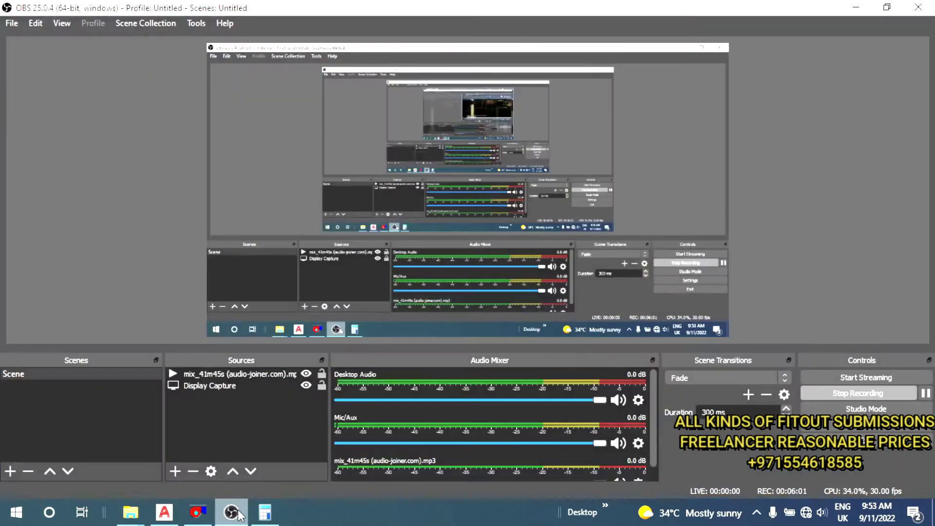
- Draw a short vertical line up from the SAR/RAG grille outline's top
middle_drag(341, 314, 271, 211)
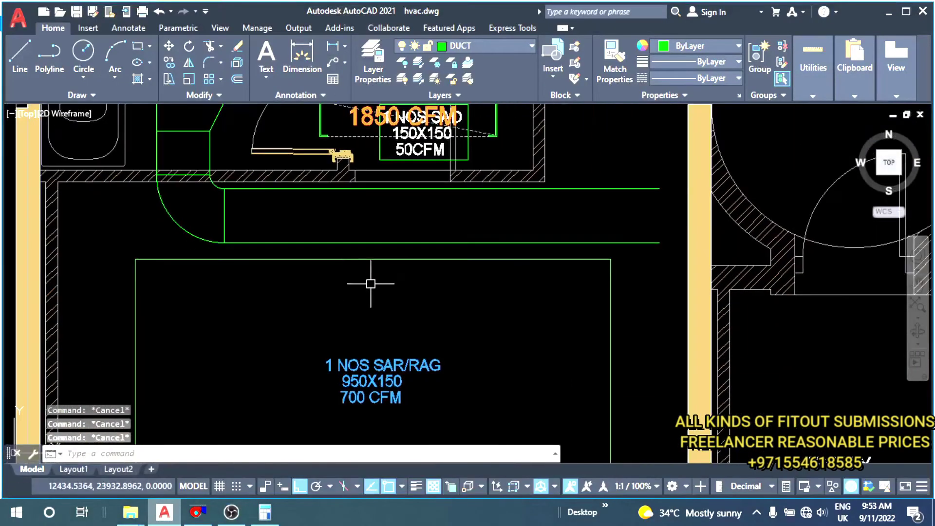
text(l)
key(Return)
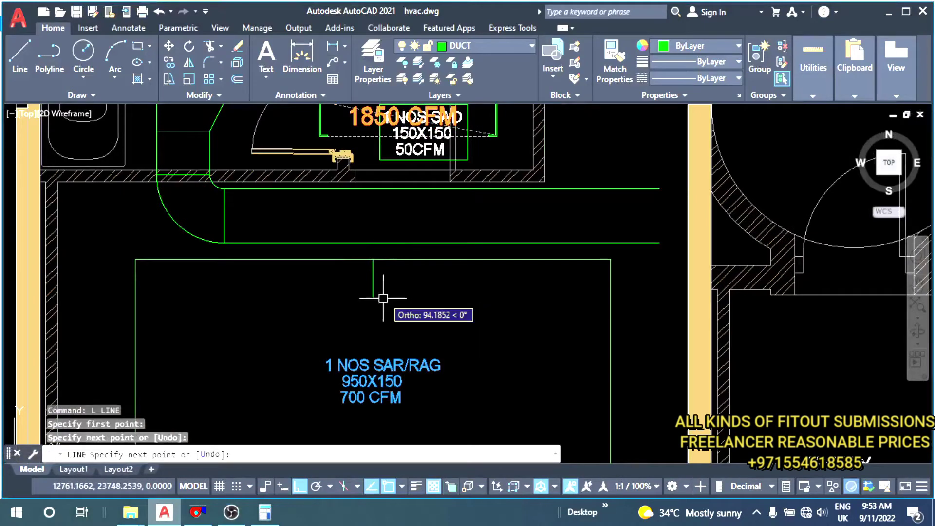
click(380, 295)
key(Escape)
key(Escape)
key(Escape)
middle_drag(349, 300, 360, 293)
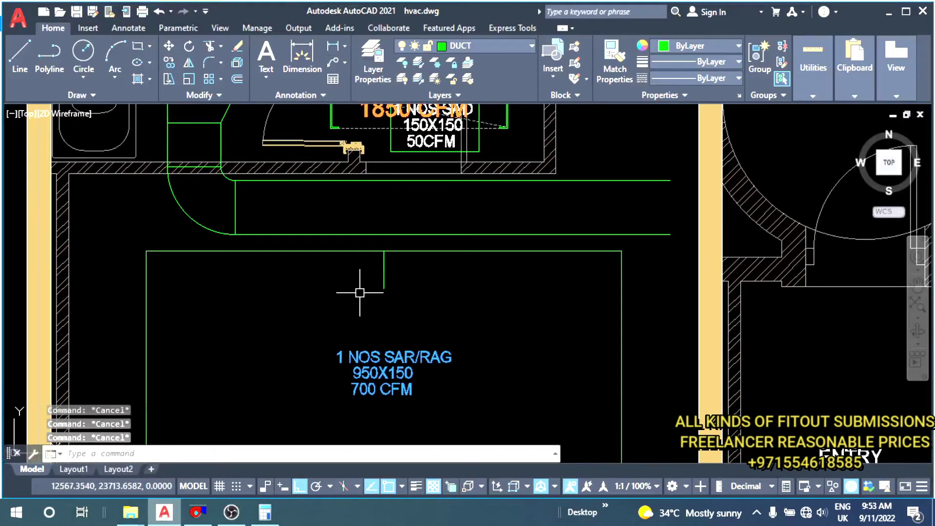
- Draw a 950 horizontal line and move it onto the grille outline's top edge
key(Return)
click(413, 300)
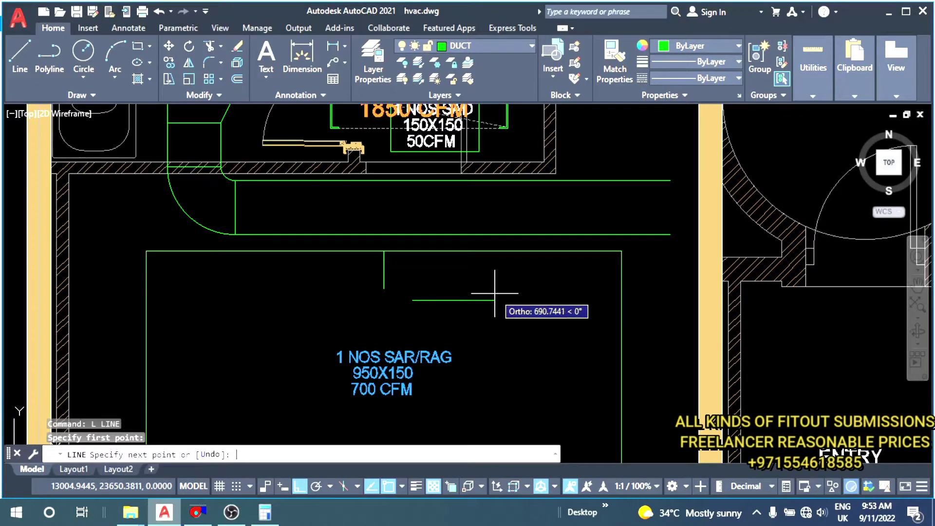
text(950)
key(Return)
key(Escape)
click(494, 287)
click(465, 330)
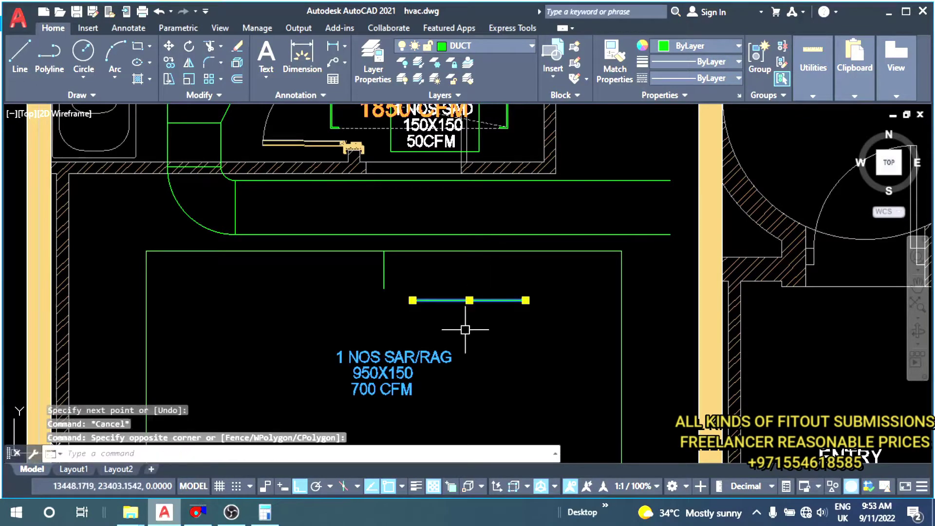
text(M)
key(Return)
click(468, 300)
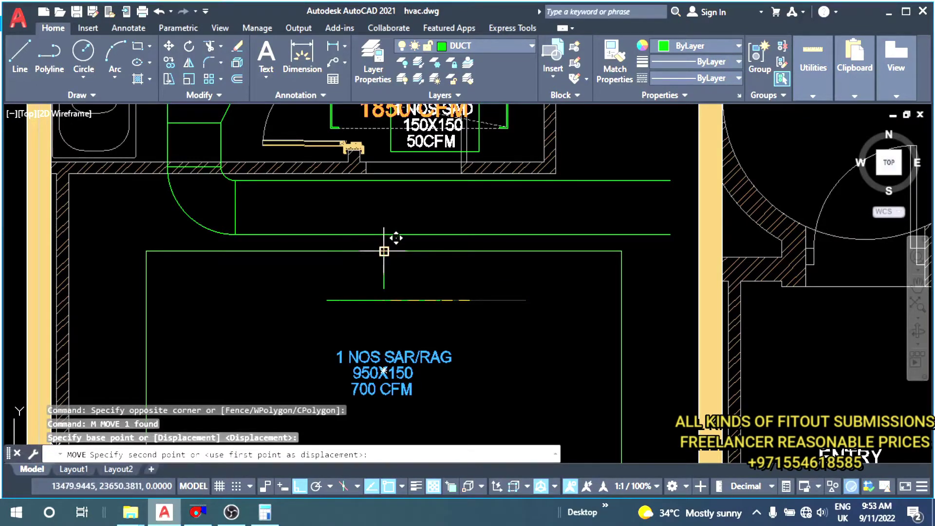
click(384, 251)
- Offset the 950 line to form the collar's second edge
middle_drag(361, 281, 382, 313)
text(o)
key(Return)
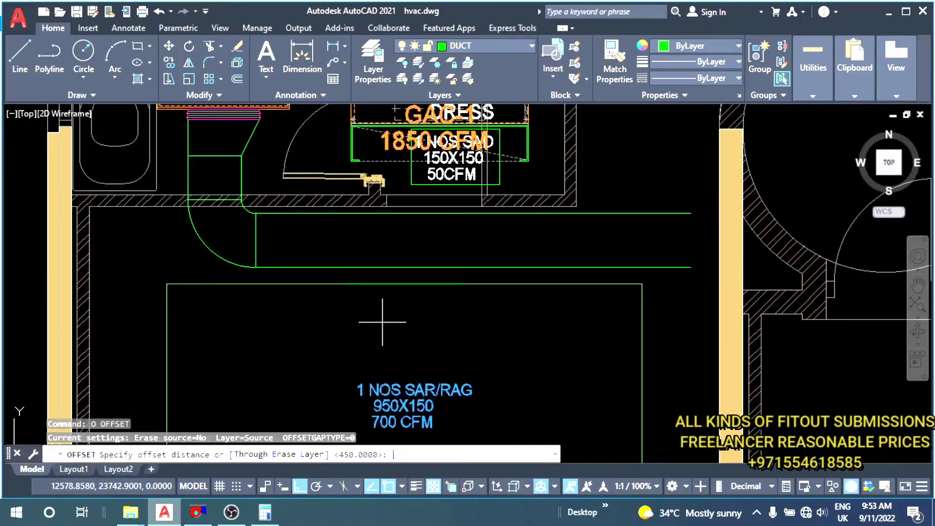
key(Return)
key(Escape)
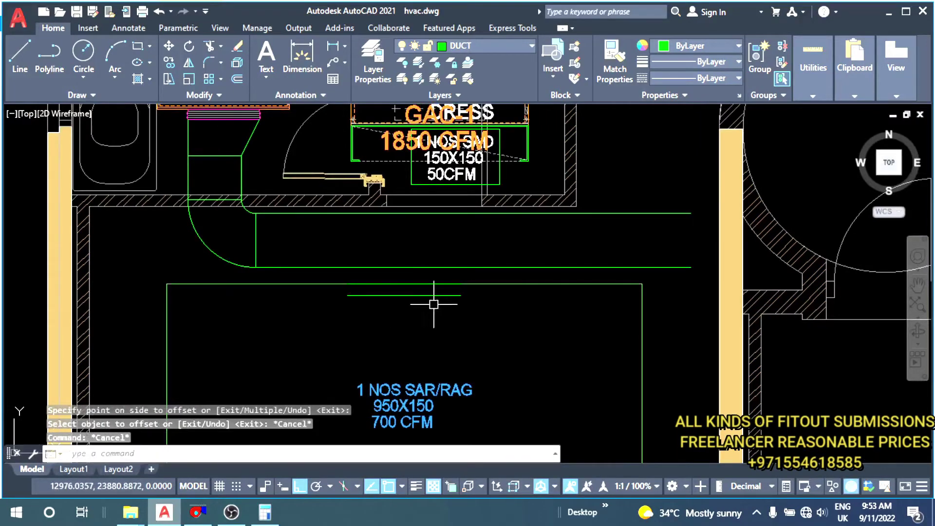
- Draw the collar side lines up to the branch duct
text(l)
key(Return)
click(461, 267)
key(Return)
key(Return)
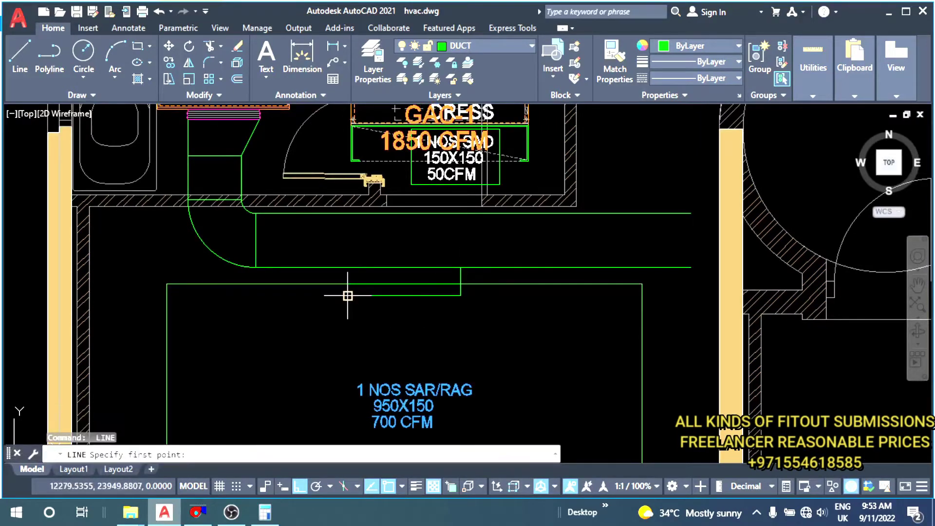
key(Escape)
key(Escape)
key(Escape)
scroll(234, 258, down, 4)
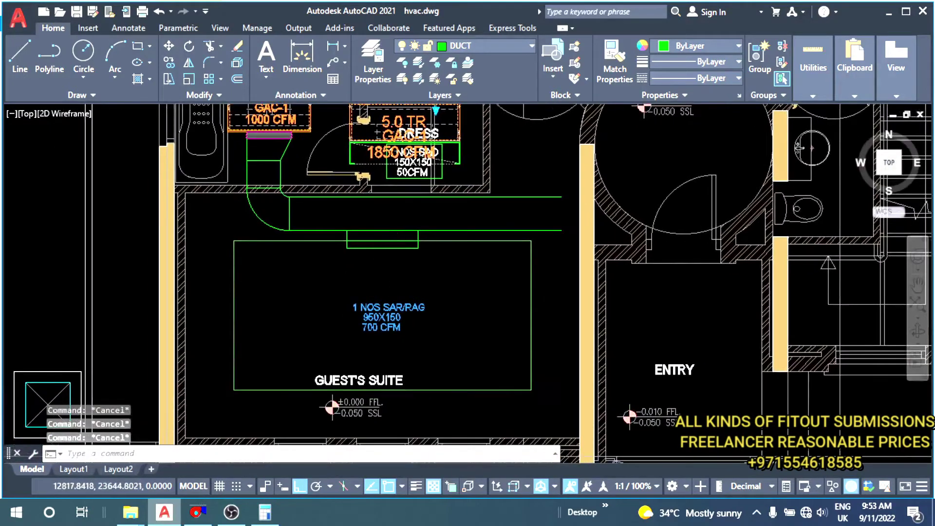
scroll(257, 258, up, 5)
- Mirror the collar rectangle and duct line onto the grille's bottom edge, keeping the original
click(455, 230)
click(234, 267)
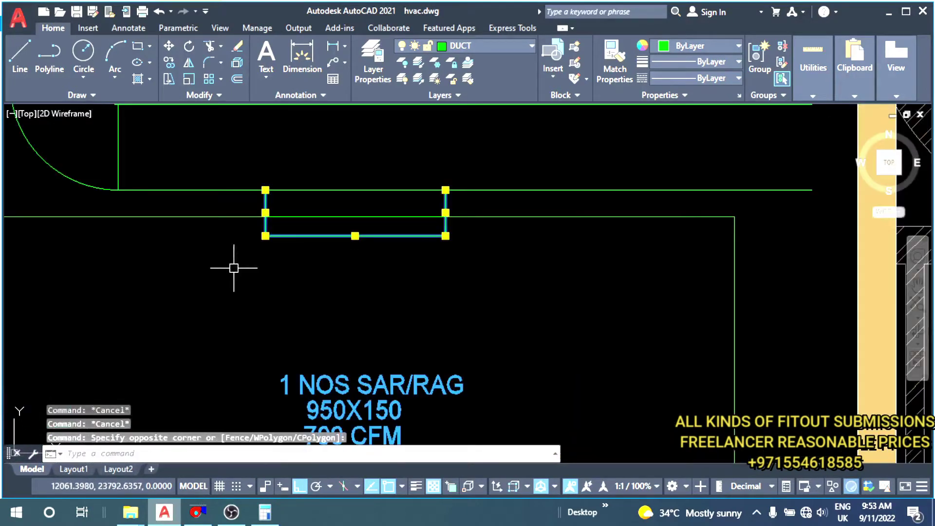
click(347, 222)
middle_drag(407, 276, 386, 257)
text(I)
key(Return)
scroll(386, 256, down, 4)
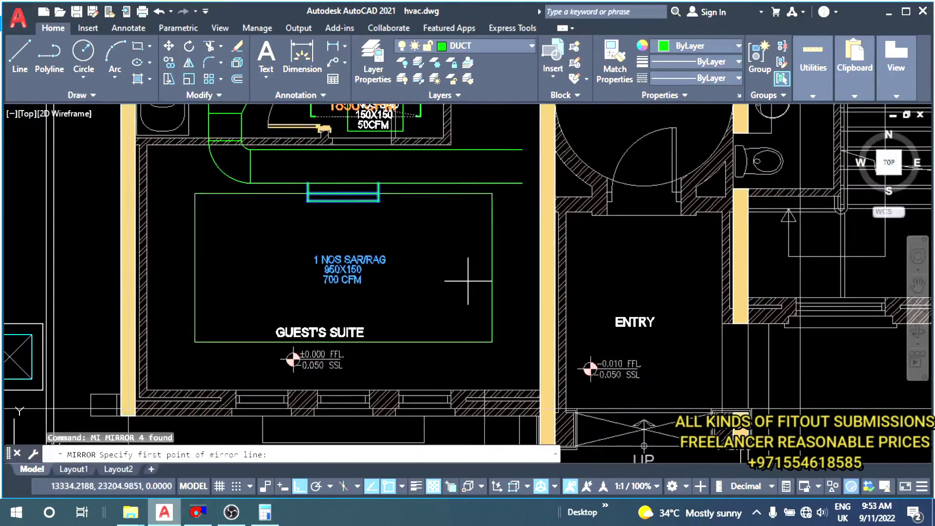
click(242, 266)
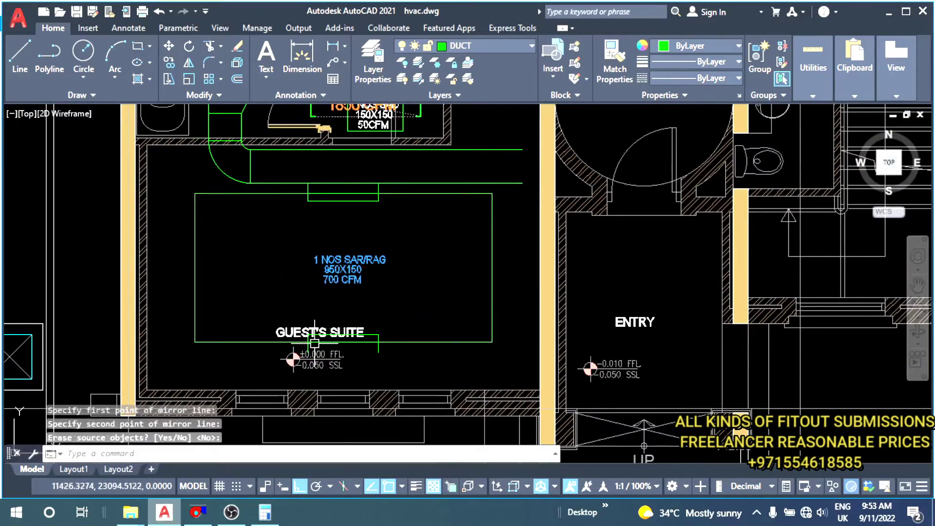
key(Return)
scroll(287, 327, up, 2)
- Move the GUEST'S SUITE label higher in the room
key(m)
key(Return)
click(445, 295)
click(445, 252)
key(Escape)
key(Escape)
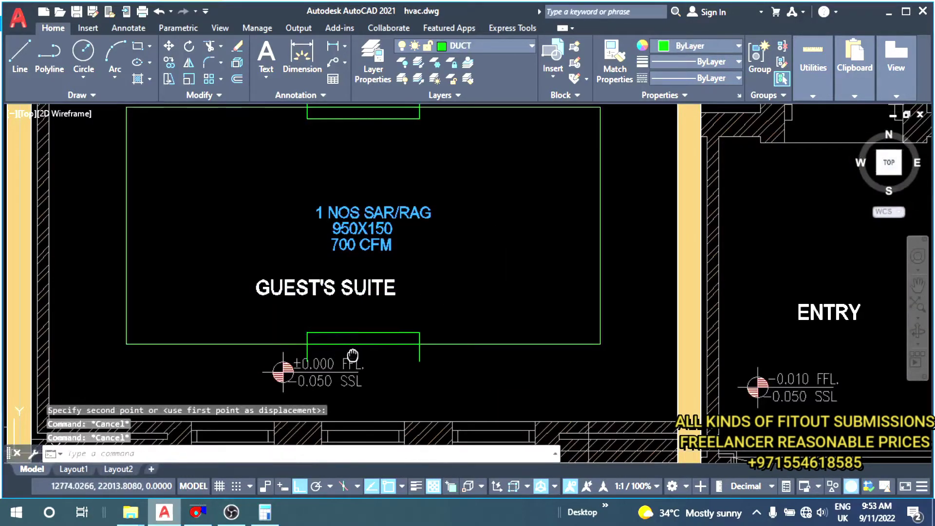
- Move the level marker further left, clear of the new collar
middle_drag(351, 361, 396, 279)
click(342, 308)
click(465, 318)
key(m)
key(Return)
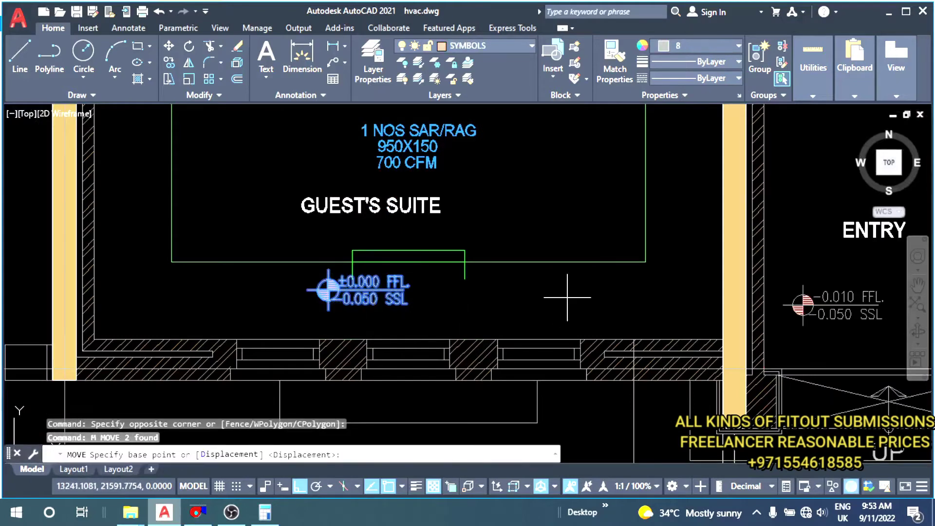
click(559, 299)
click(418, 317)
key(Escape)
key(Escape)
- Mirror the lower collar's top line, keeping the original line
click(408, 250)
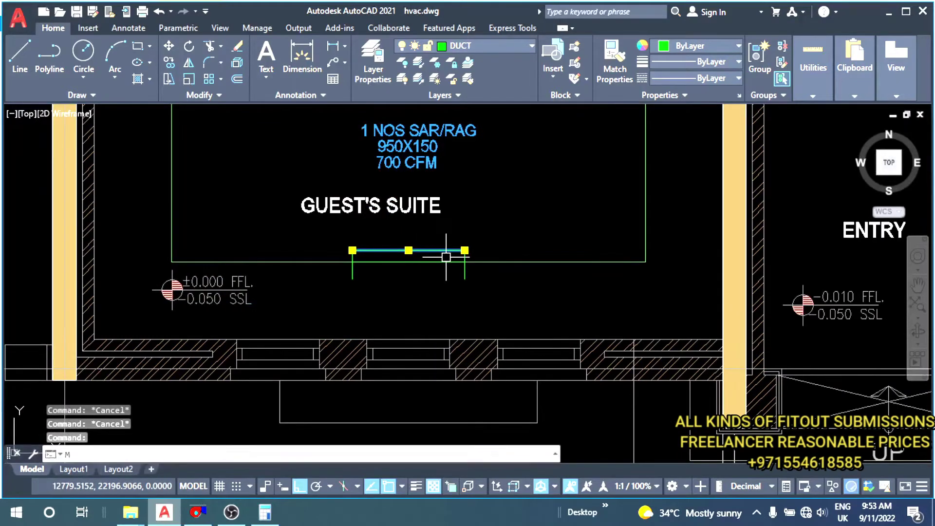
text(i)
key(Return)
scroll(483, 265, up, 4)
click(451, 252)
click(502, 226)
key(Return)
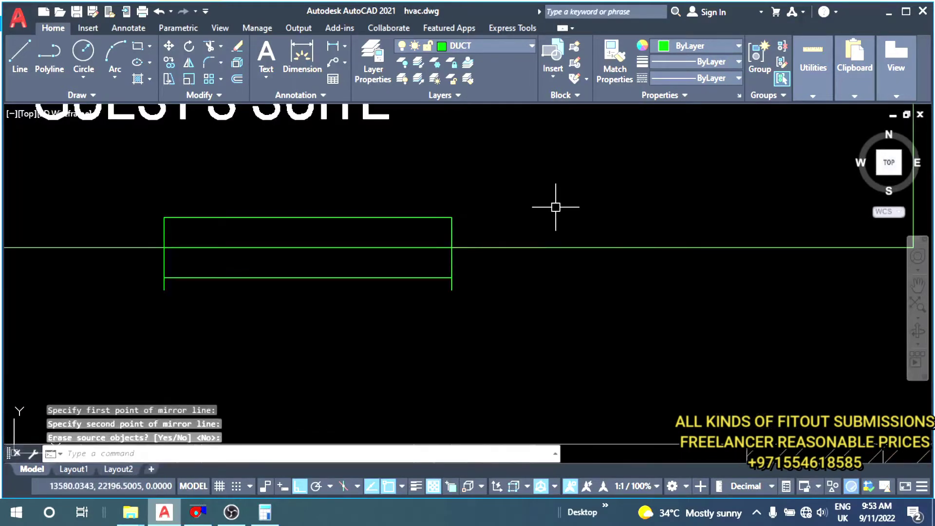
- Trim the vertical stubs below the collar using a fence
text(tr)
key(Return)
scroll(503, 262, up, 2)
scroll(455, 292, down, 2)
click(355, 303)
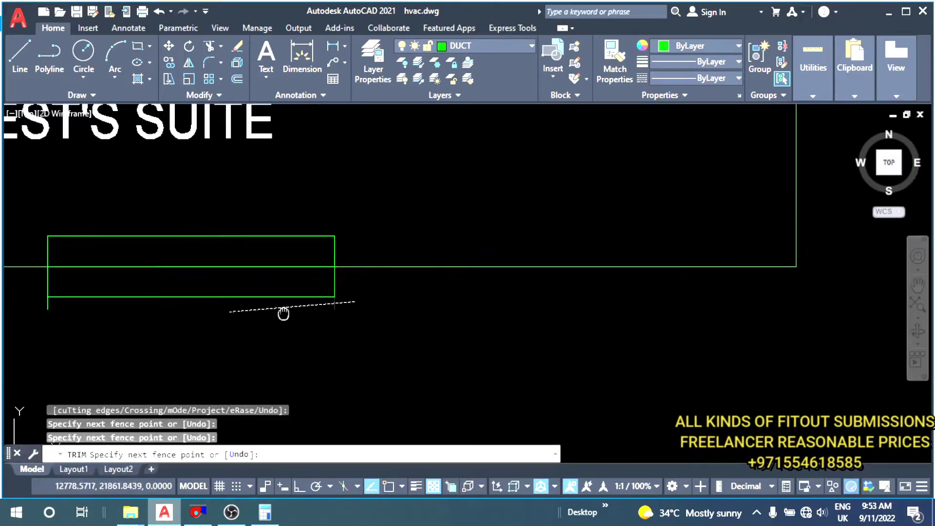
middle_drag(281, 312, 481, 308)
click(241, 305)
key(Return)
key(Escape)
key(Escape)
key(Escape)
scroll(341, 312, down, 5)
- Draw a vertical line along the branch duct edge
scroll(389, 321, up, 1)
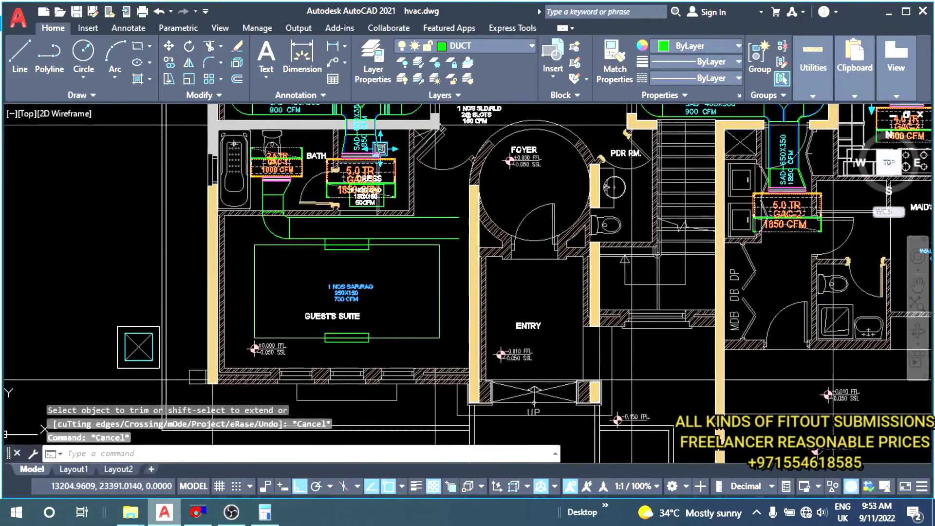
scroll(397, 334, up, 3)
scroll(403, 311, up, 2)
text(l)
key(Return)
scroll(410, 283, up, 4)
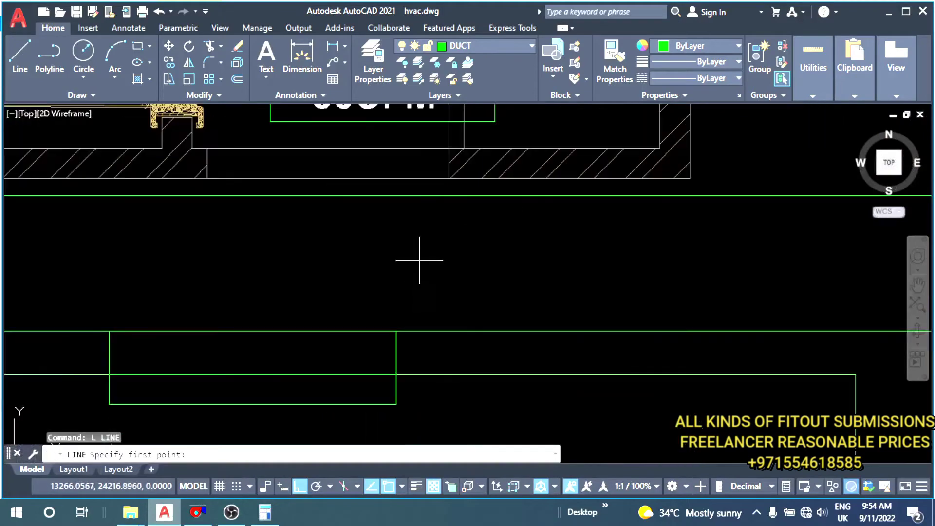
click(436, 197)
click(437, 331)
key(Escape)
key(Escape)
- Copy the SAD-400X300 duct label onto the new branch duct run
scroll(487, 273, down, 3)
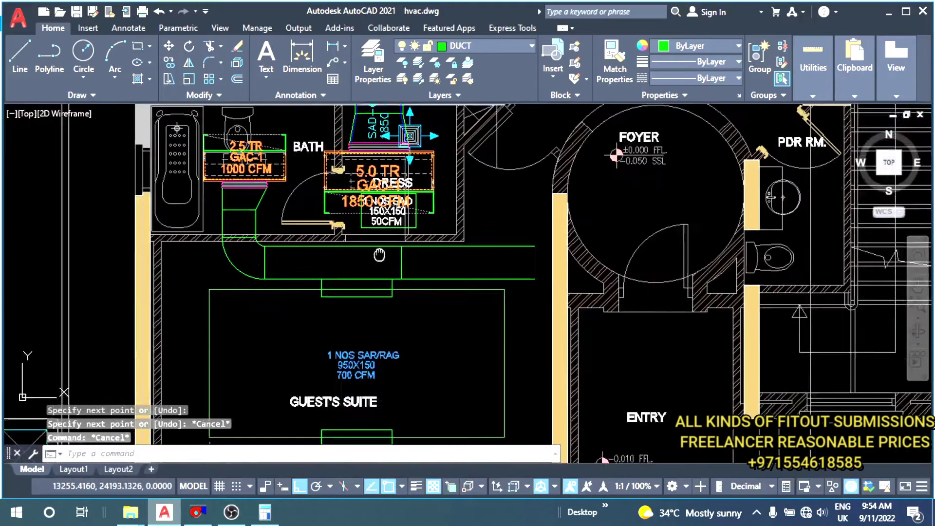
scroll(517, 221, down, 2)
scroll(349, 210, up, 6)
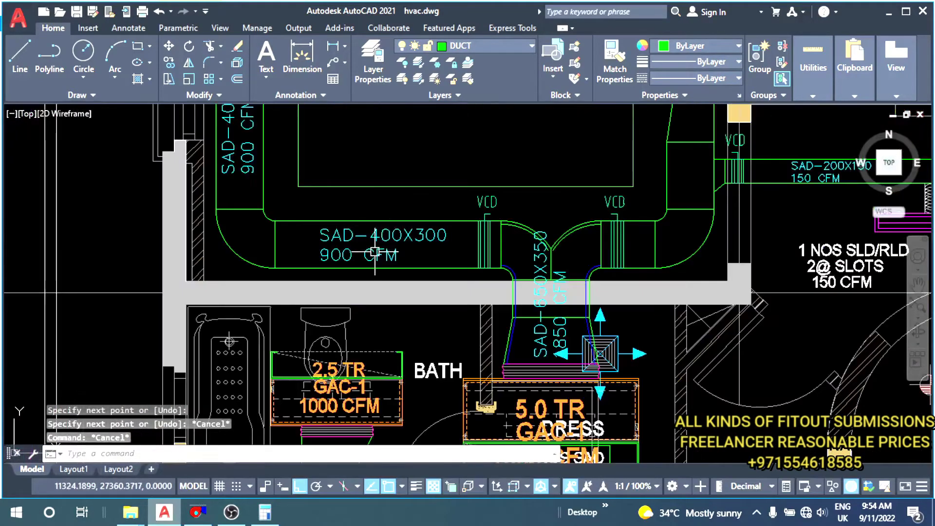
click(368, 239)
key(Return)
click(321, 230)
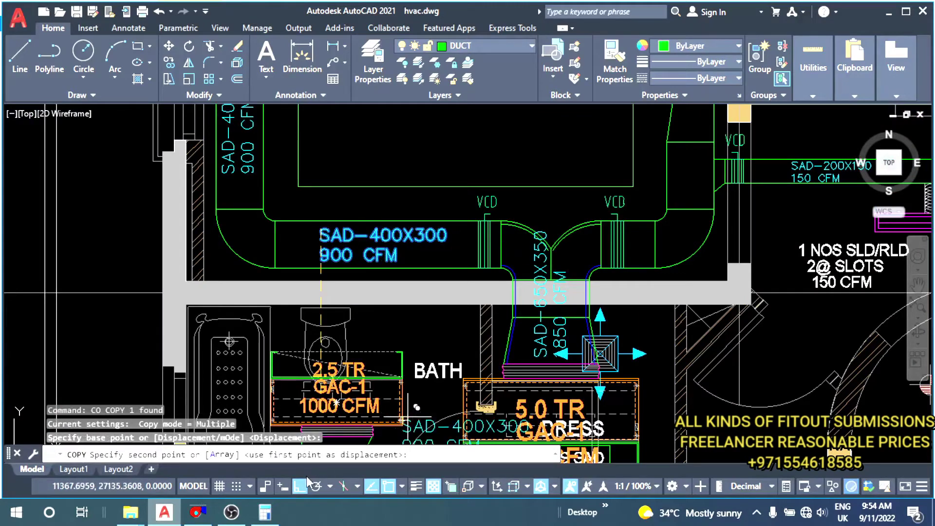
middle_drag(402, 420, 229, 266)
scroll(292, 273, up, 4)
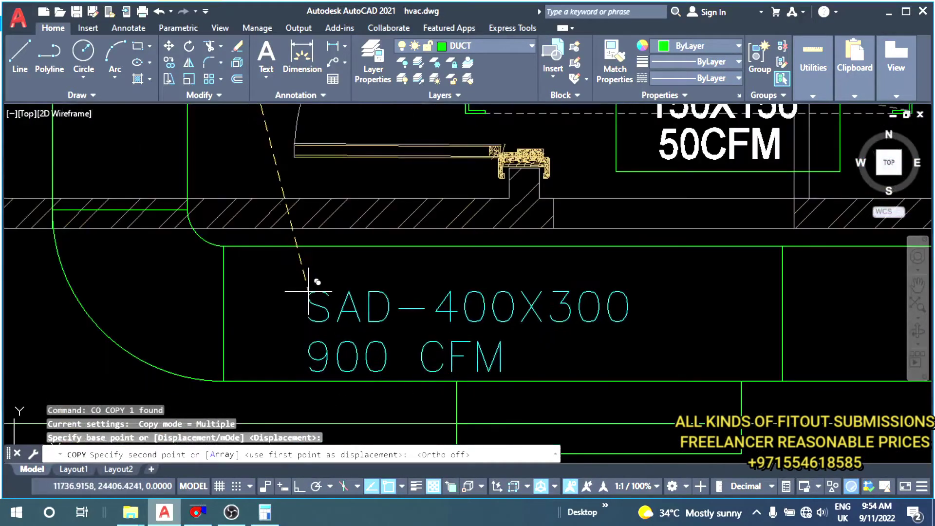
click(290, 272)
key(Escape)
key(Escape)
scroll(302, 292, down, 4)
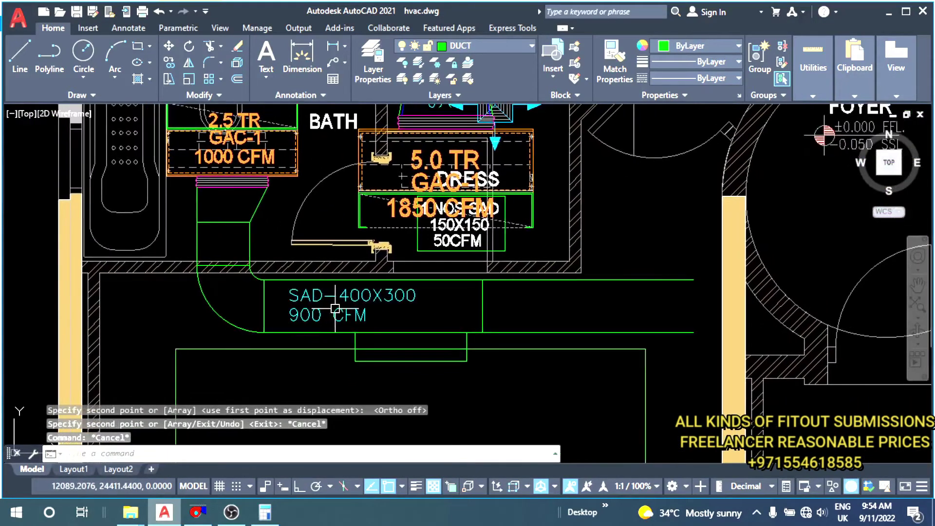
- Edit the SAD-450X300 label so its airflow reads 1000 CFM instead of 900
click(210, 521)
click(354, 310)
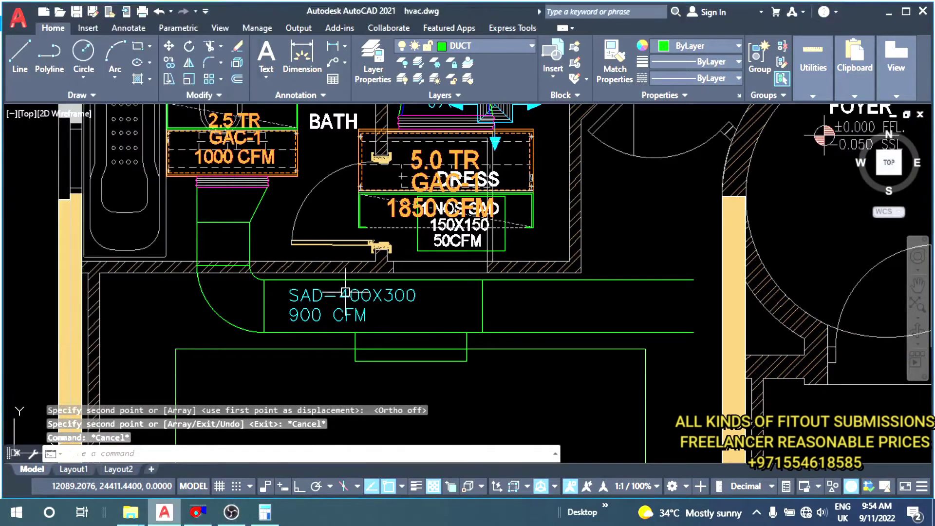
click(363, 295)
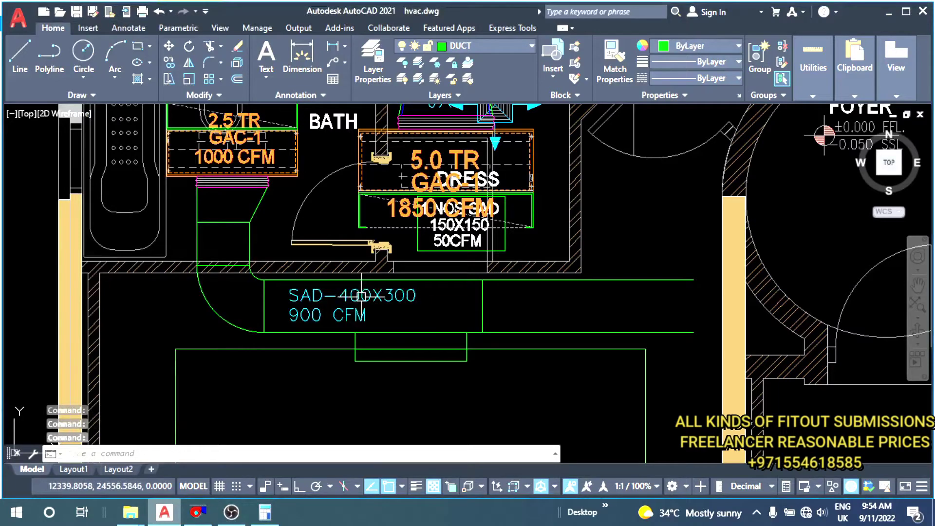
click(361, 296)
double_click(361, 295)
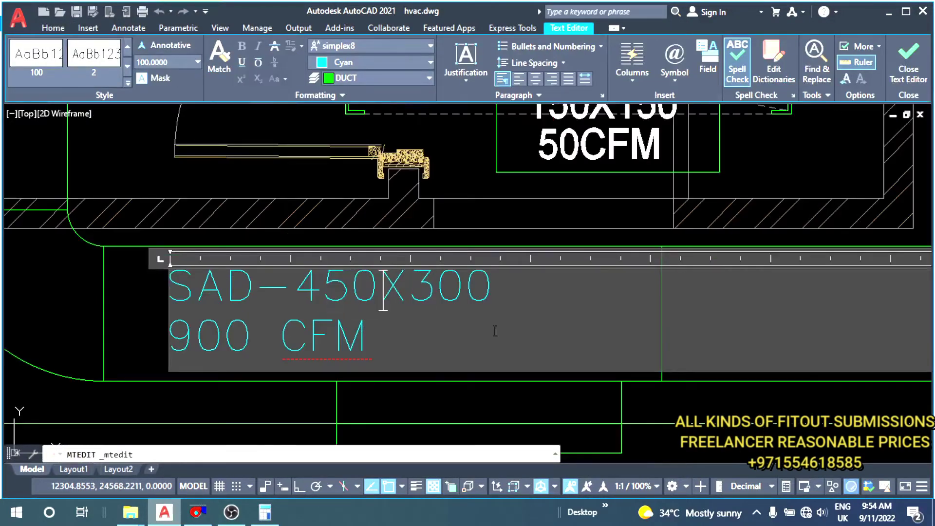
click(287, 373)
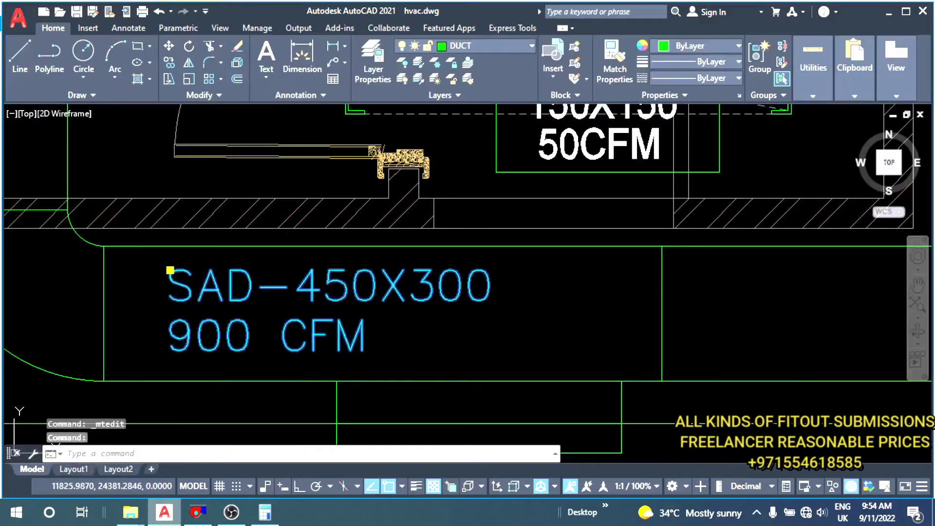
double_click(209, 335)
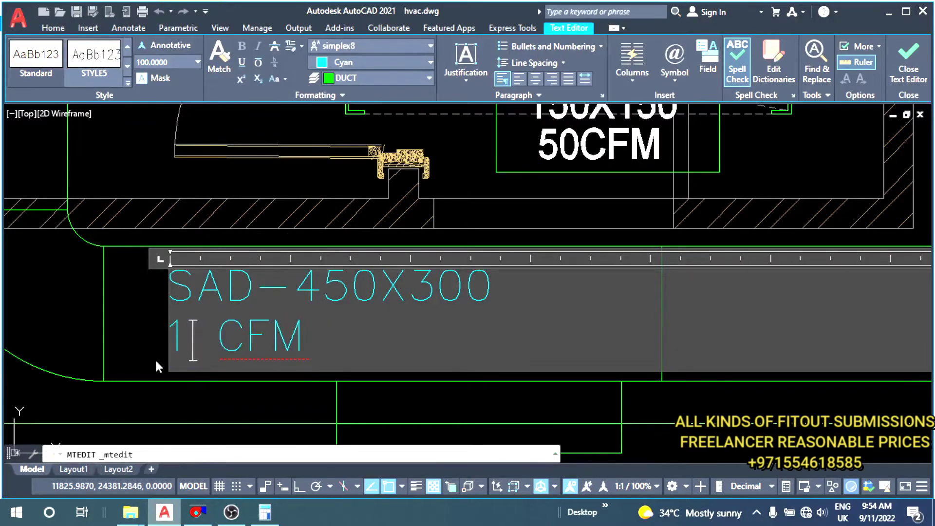
text(000)
click(427, 380)
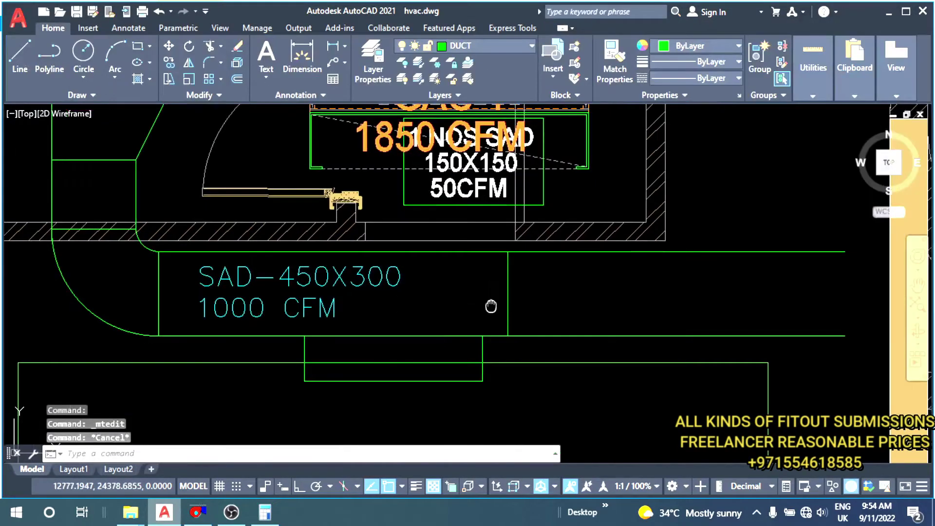
- Offset a line 30 units to the right
text(o)
key(Return)
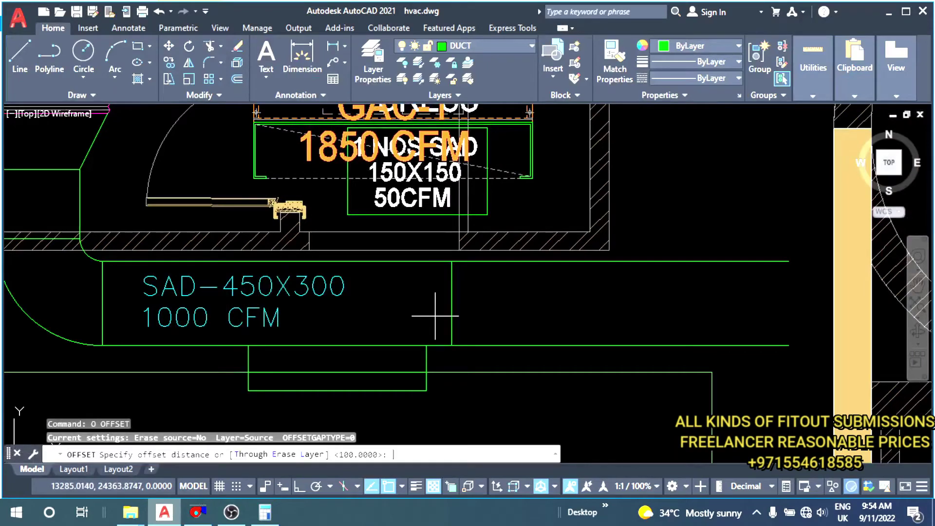
key(Return)
click(452, 312)
click(490, 309)
key(Escape)
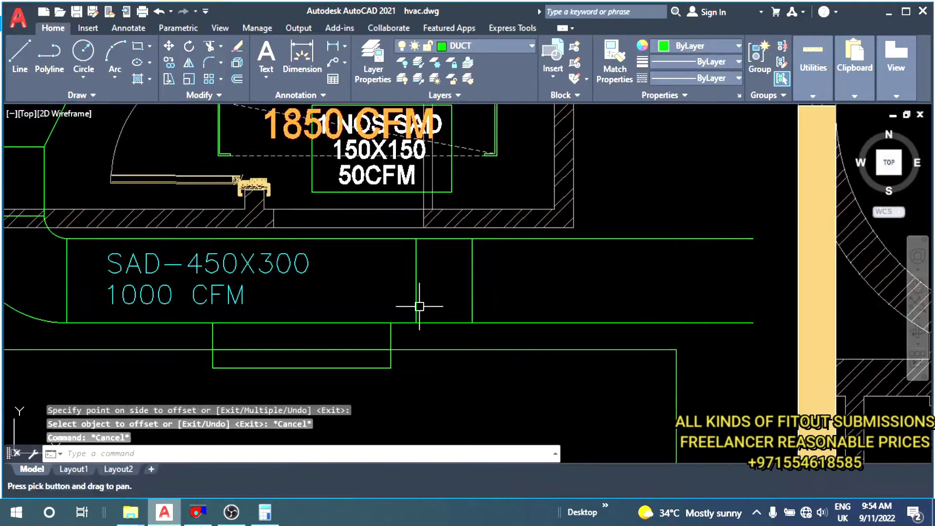
- Copy the three magenta living-room supply arrows into the Guest's Suite
scroll(419, 307, down, 2)
scroll(398, 115, down, 2)
middle_drag(438, 146, 312, 288)
middle_drag(341, 97, 273, 297)
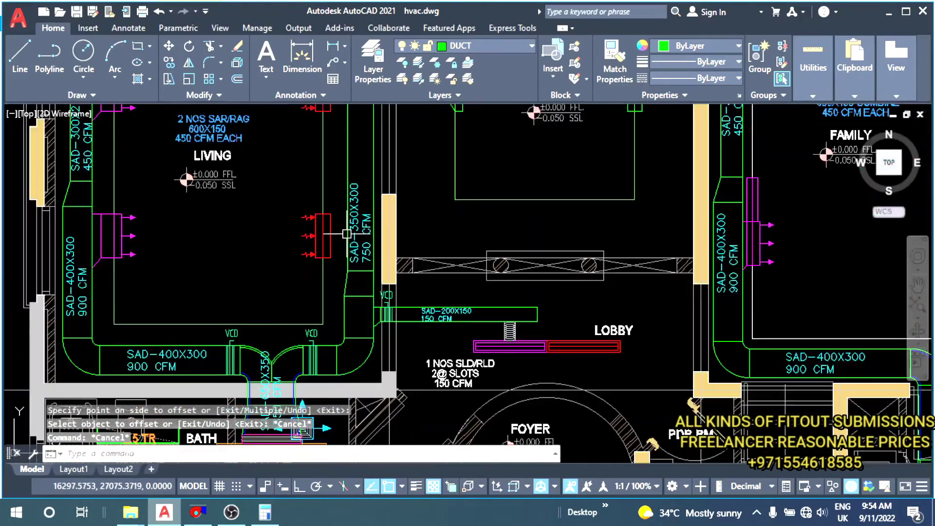
middle_drag(166, 219, 289, 284)
click(261, 263)
text(c)
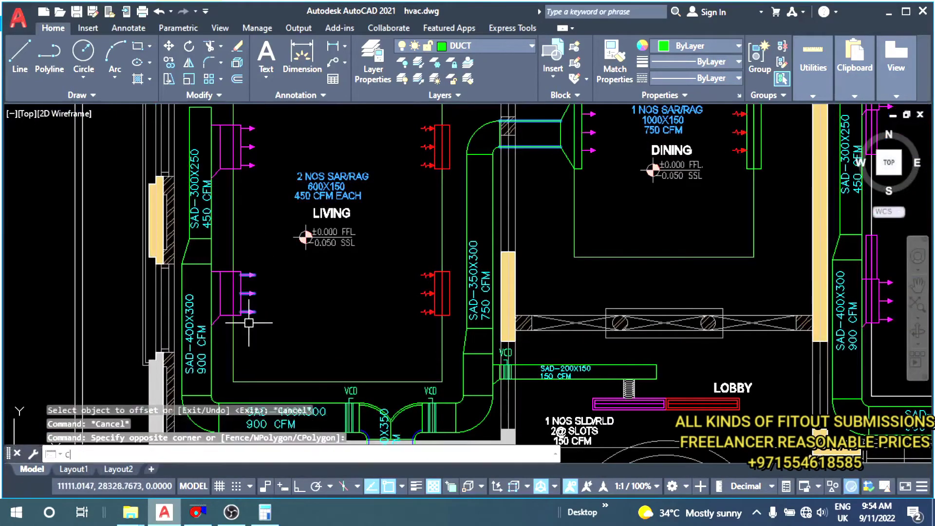
text(o)
key(Return)
click(249, 294)
scroll(311, 234, down, 3)
scroll(347, 267, up, 5)
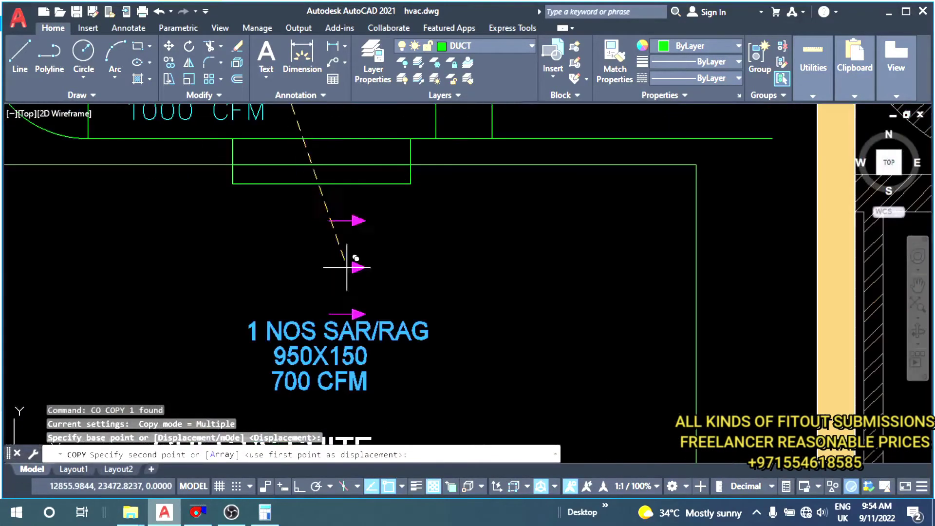
click(375, 249)
key(Escape)
key(Escape)
- Rotate the copied supply arrows to point downward with Ortho on
drag(392, 265, 379, 249)
text(RO)
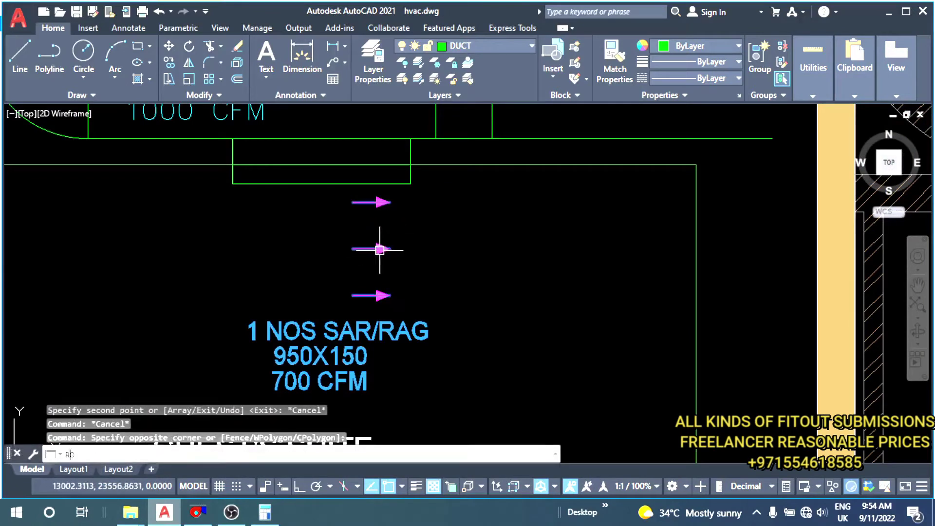
key(Return)
click(380, 250)
click(289, 484)
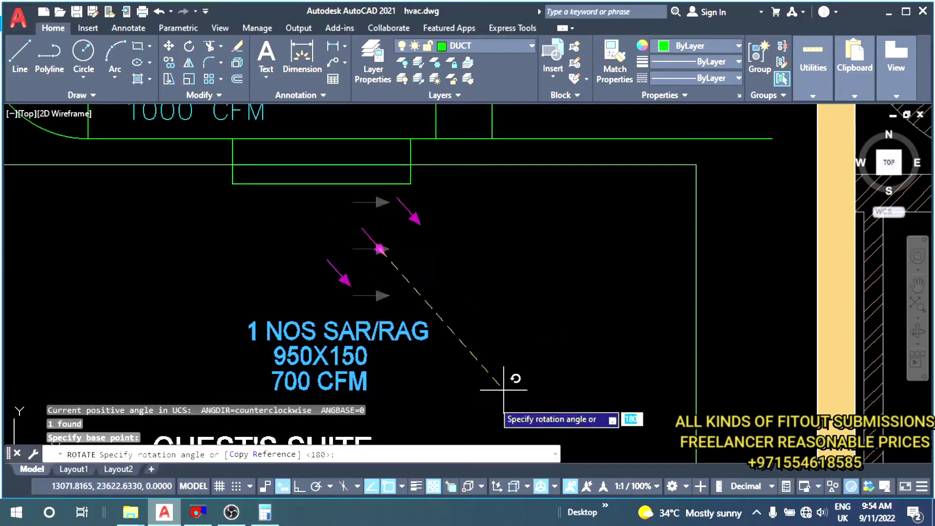
key(Return)
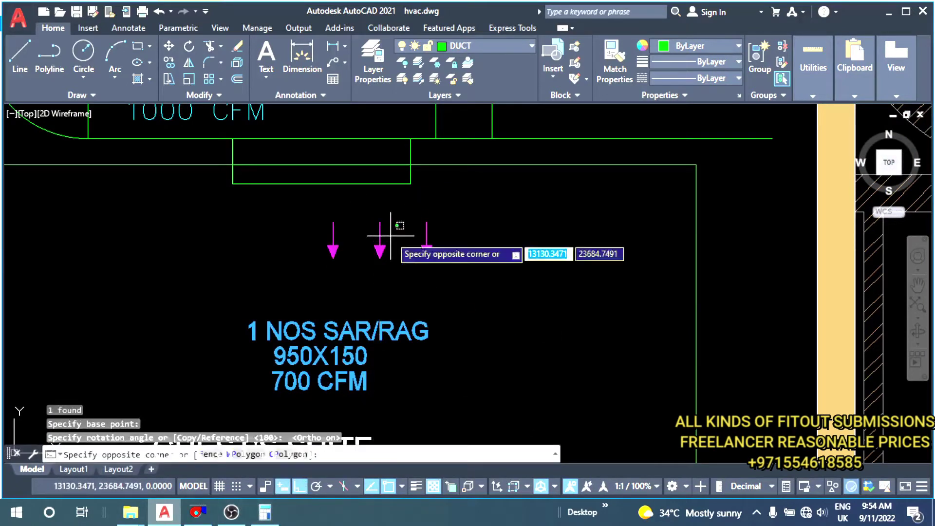
- Move the supply arrows just below the top duct neck
drag(392, 238, 370, 265)
middle_drag(370, 265, 421, 332)
text(m)
key(Return)
click(431, 288)
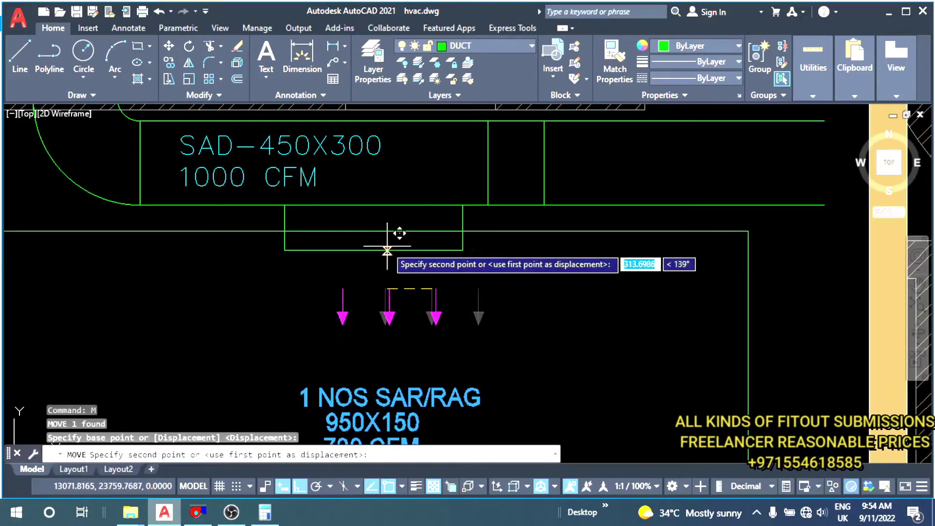
scroll(376, 225, down, 3)
scroll(392, 213, down, 3)
key(Escape)
scroll(392, 213, up, 2)
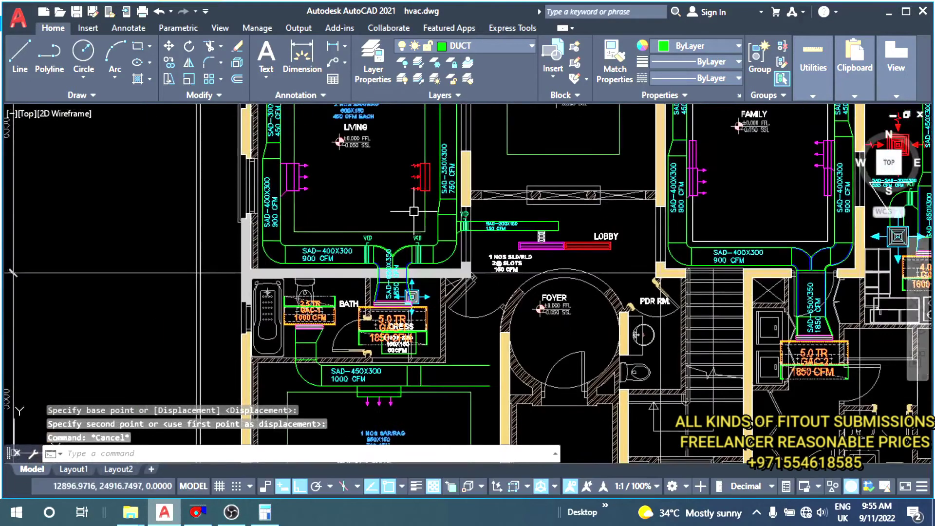
scroll(397, 195, up, 5)
- Copy the three red return arrows into the Guest's Suite
text(co)
key(Return)
click(400, 179)
scroll(400, 179, down, 4)
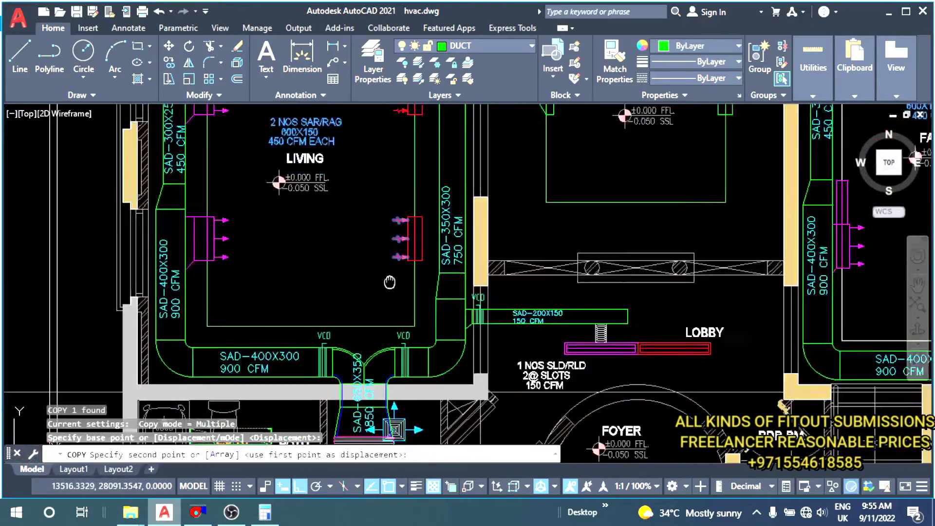
middle_drag(400, 195, 414, 146)
scroll(418, 221, up, 5)
click(424, 238)
key(Escape)
key(Escape)
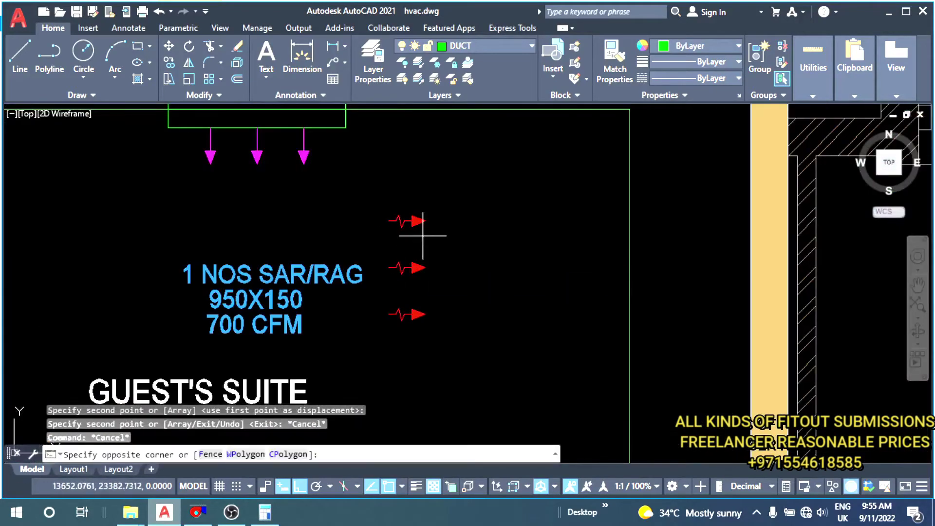
- Rotate the copied return arrows to point downward
click(413, 280)
click(413, 267)
text(ro)
key(Return)
click(414, 267)
click(435, 324)
- Move the return arrows onto the lower grille neck
click(451, 229)
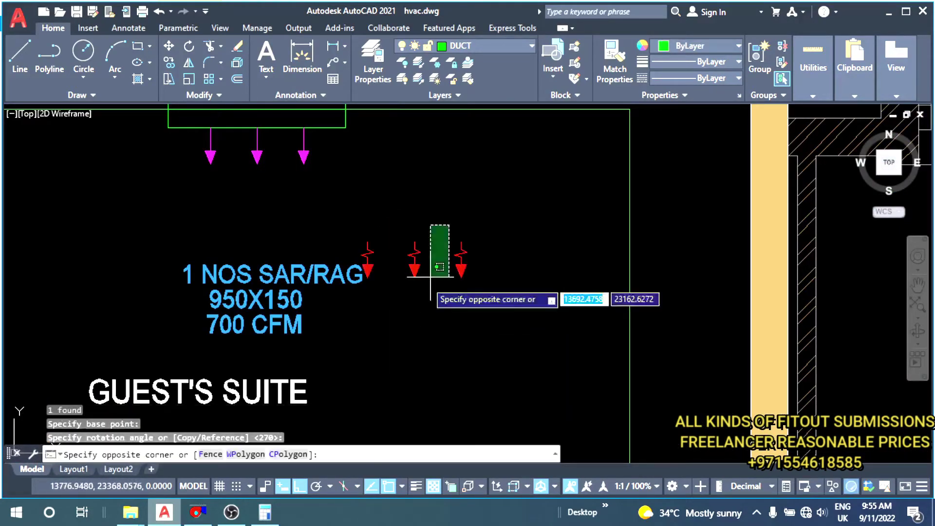
text(m)
key(Return)
click(416, 271)
scroll(378, 251, down, 2)
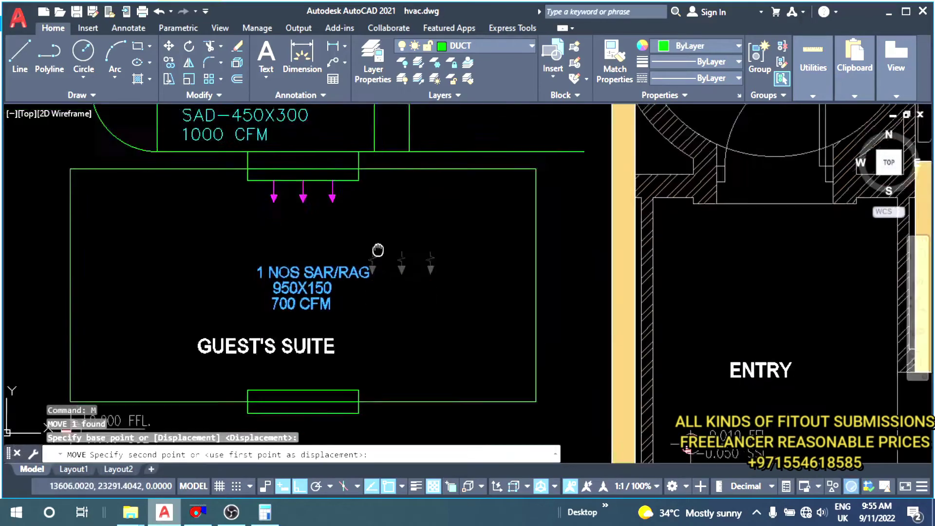
mouse_move(378, 251)
middle_down()
mouse_move(363, 205)
mouse_move(394, 331)
middle_up()
click(353, 234)
key(Escape)
key(Escape)
scroll(353, 233, down, 2)
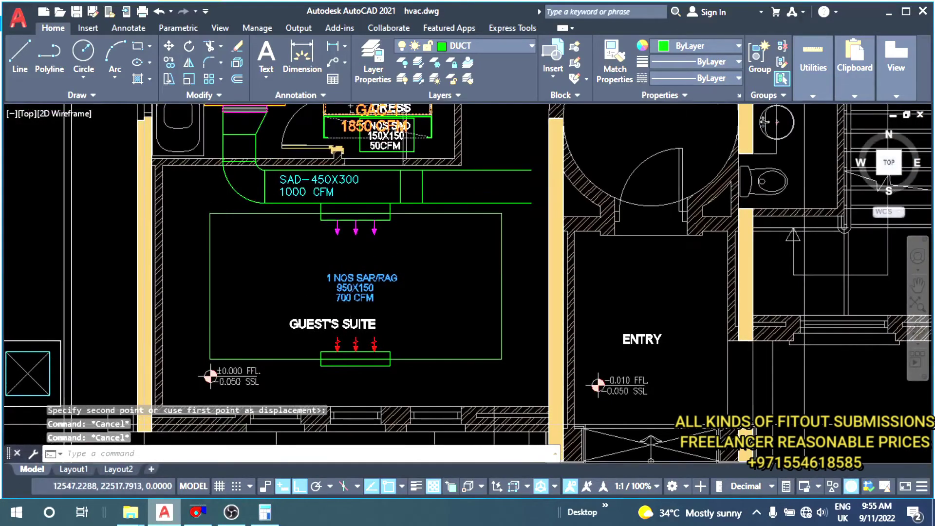
- Move the GUEST'S SUITE room name up, just under the supply note
scroll(399, 311, up, 2)
scroll(423, 292, up, 1)
key(Return)
click(422, 292)
click(451, 273)
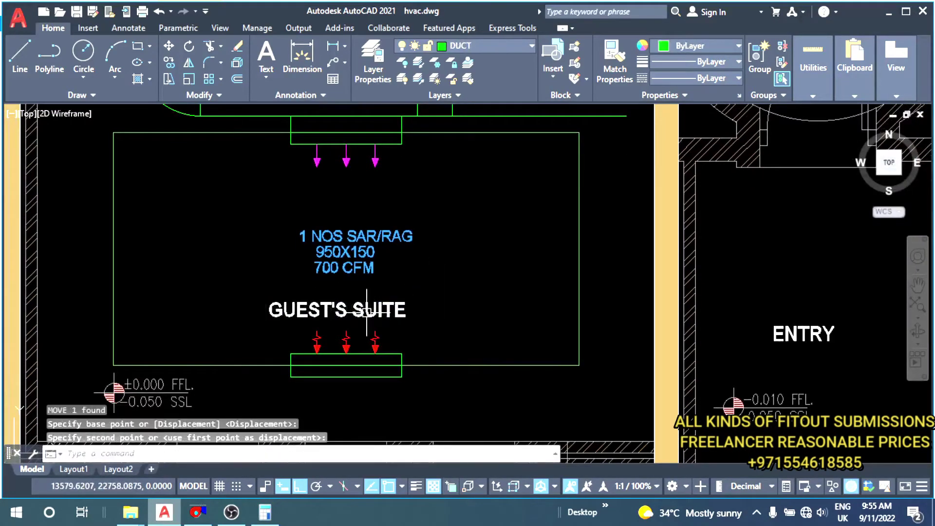
click(404, 312)
key(Return)
click(433, 308)
click(472, 283)
key(Return)
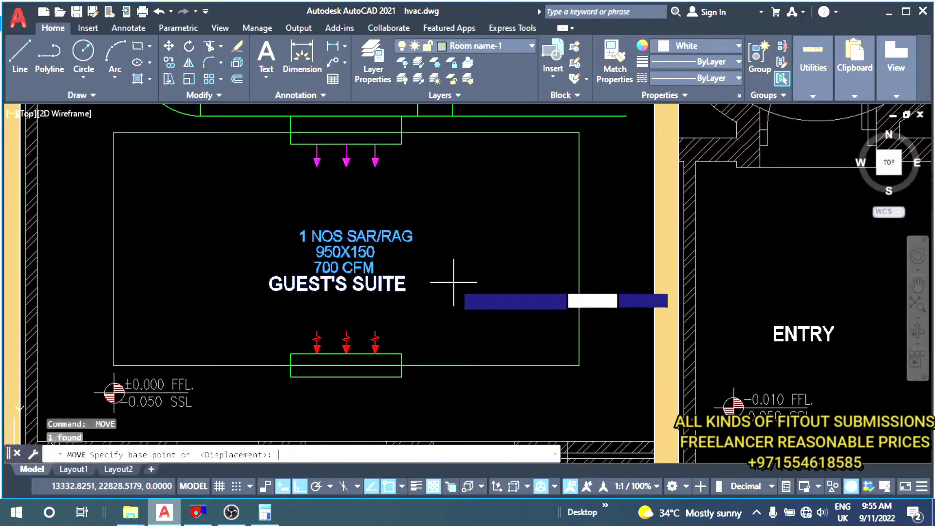
click(449, 278)
key(Escape)
key(Escape)
- Frame the main duct and try copying the SAD-450X300 label, then cancel
scroll(439, 429, down, 2)
scroll(376, 390, down, 1)
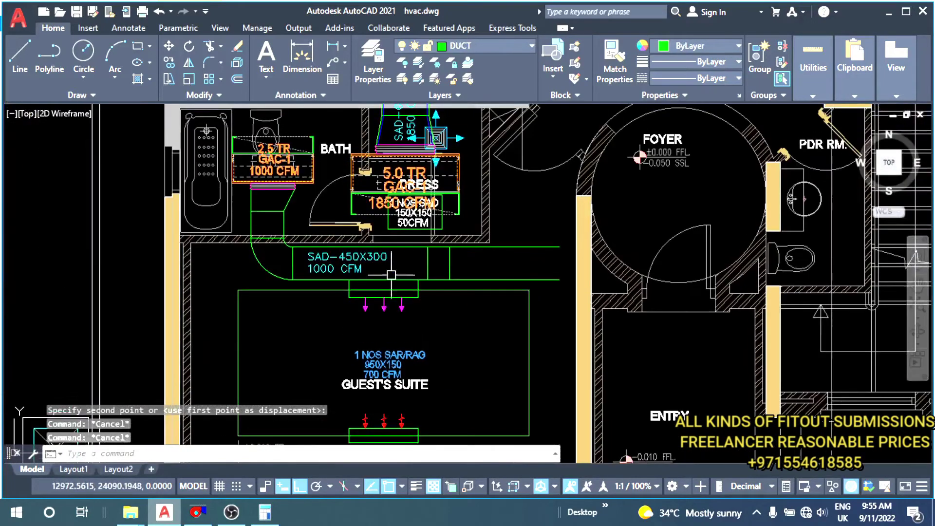
mouse_move(351, 239)
middle_down()
mouse_move(343, 284)
mouse_move(370, 299)
middle_up()
middle_drag(431, 295, 378, 294)
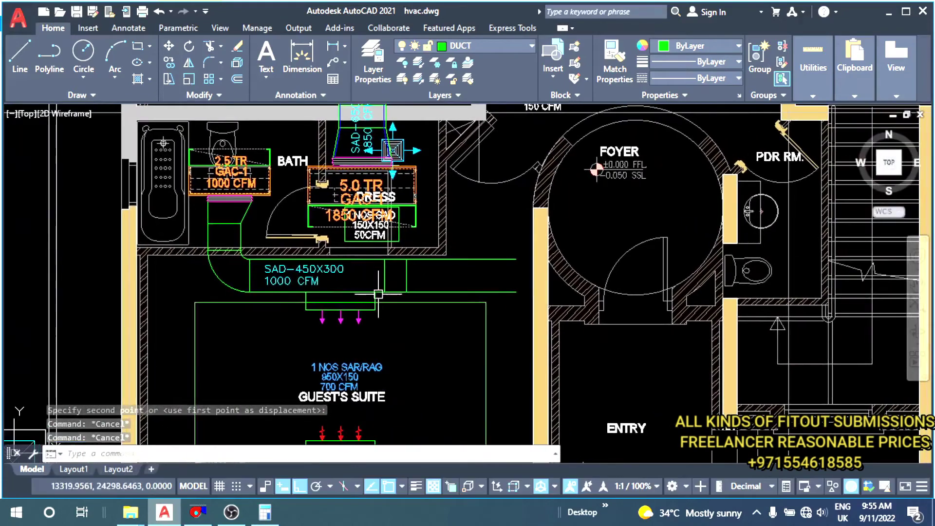
click(305, 288)
scroll(305, 287, up, 3)
scroll(305, 288, down, 3)
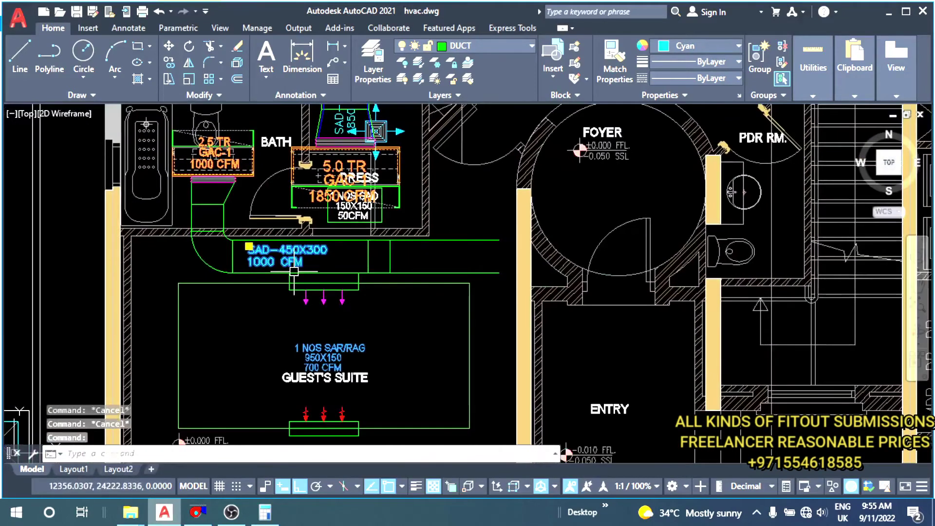
text(o)
key(Return)
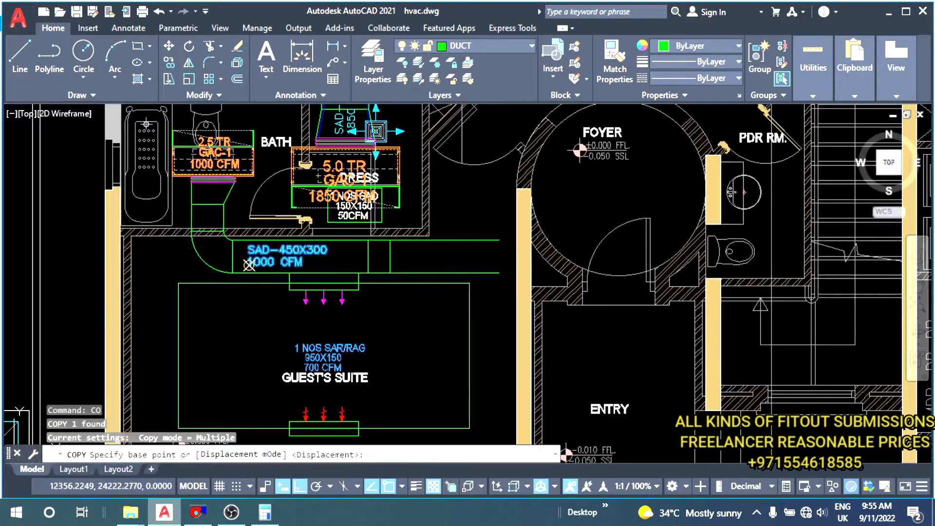
click(247, 266)
key(Escape)
- Copy the SAD-200X150 / 150 CFM label to just right of the SAD-450X300 label
scroll(440, 240, down, 3)
scroll(407, 151, up, 6)
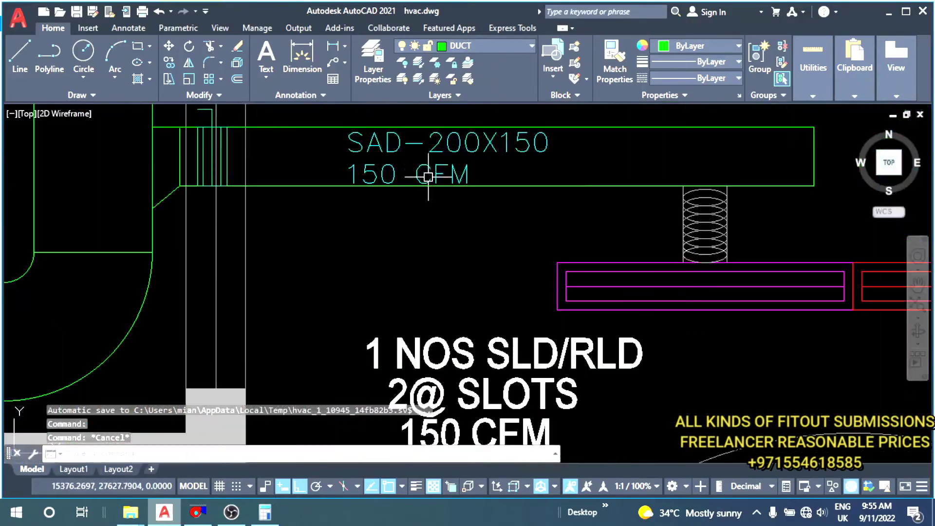
click(406, 152)
key(Return)
click(434, 173)
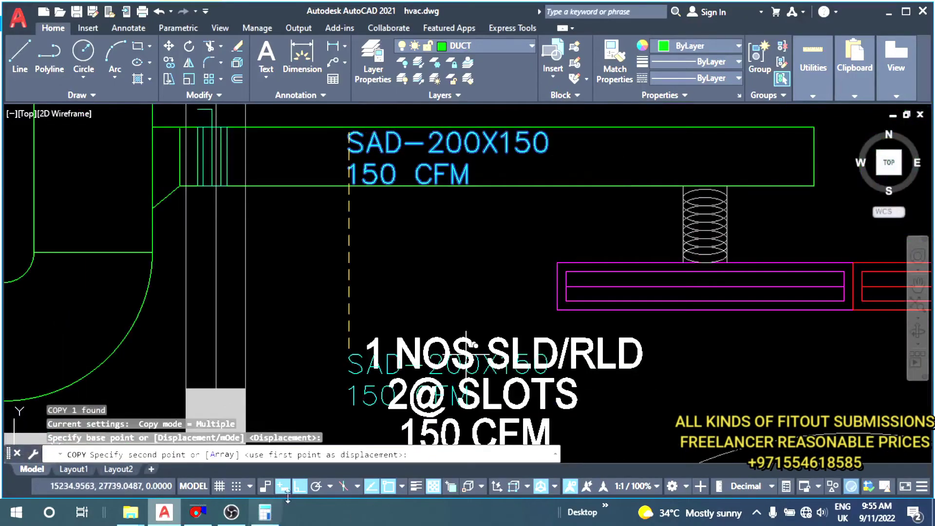
scroll(370, 112, down, 3)
scroll(282, 331, up, 5)
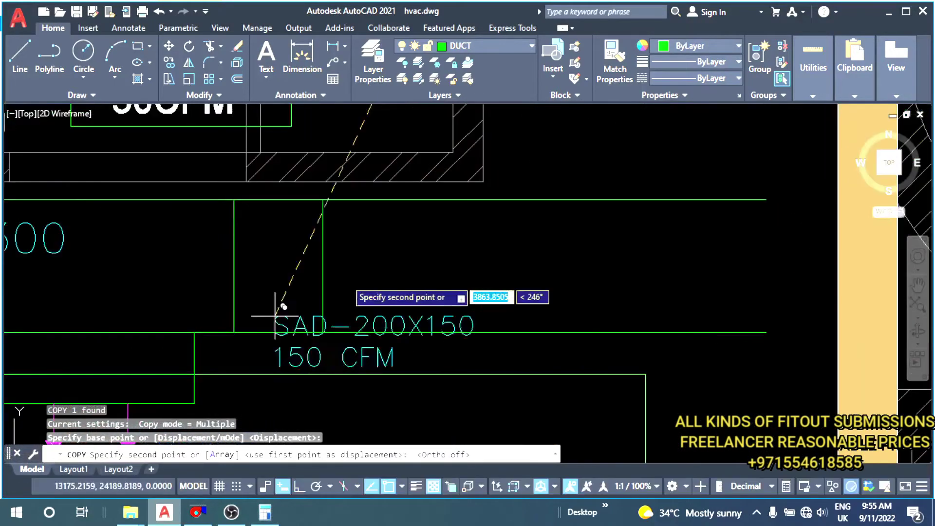
click(366, 225)
key(Escape)
key(Escape)
mouse_move(336, 281)
middle_down()
mouse_move(431, 308)
mouse_move(413, 308)
middle_up()
key(Escape)
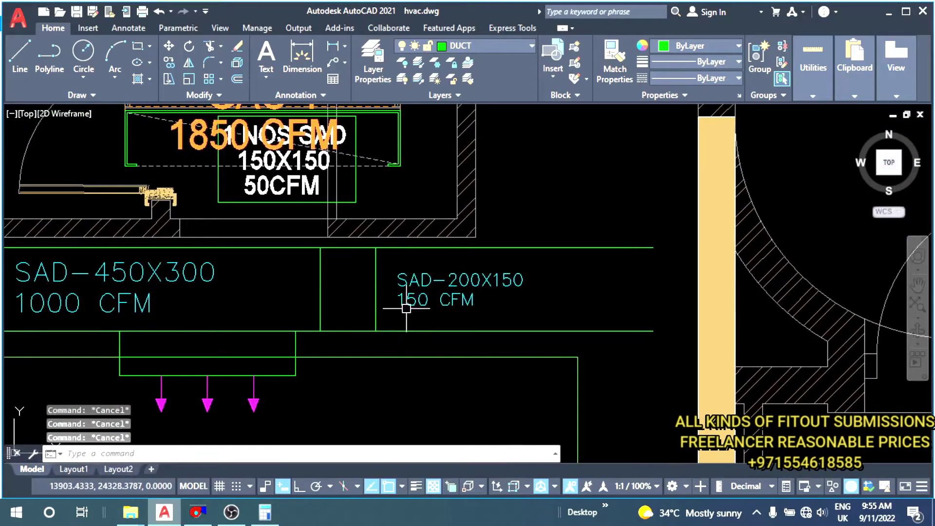
- Change the copied SAD-200X150 label to 300 CFM and check 300 cfm sizing in DuctSizer
double_click(404, 292)
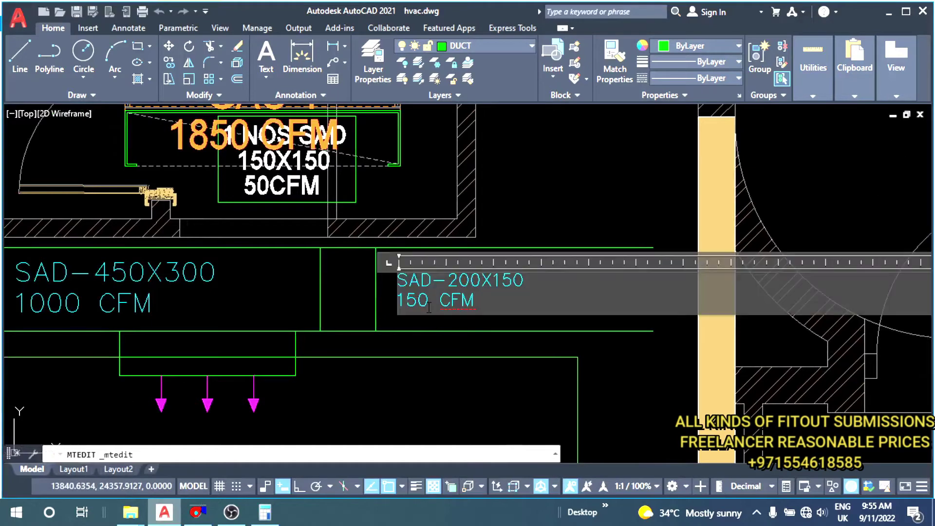
text(300)
key(Escape)
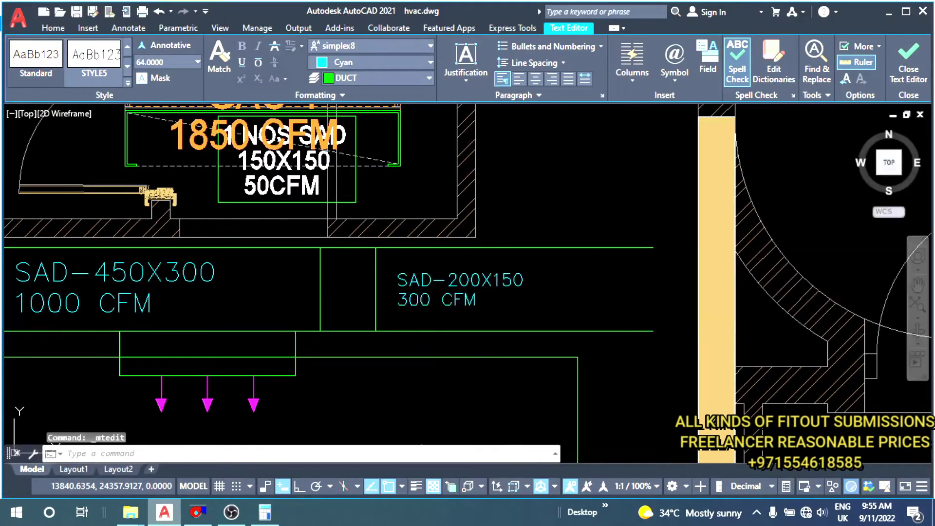
key(Escape)
key(alt+Tab)
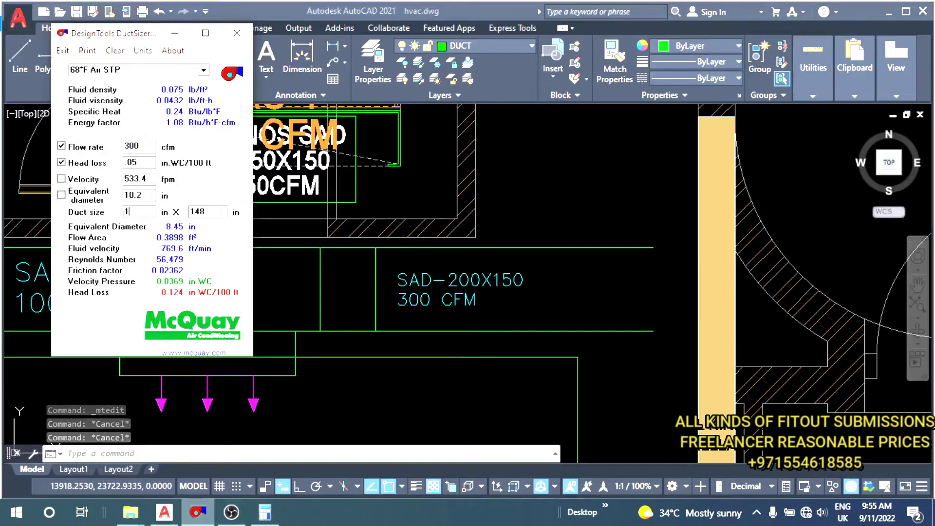
key(alt+Tab)
- Offset the branch duct's lower edge upward to narrow the duct
text(o)
key(Return)
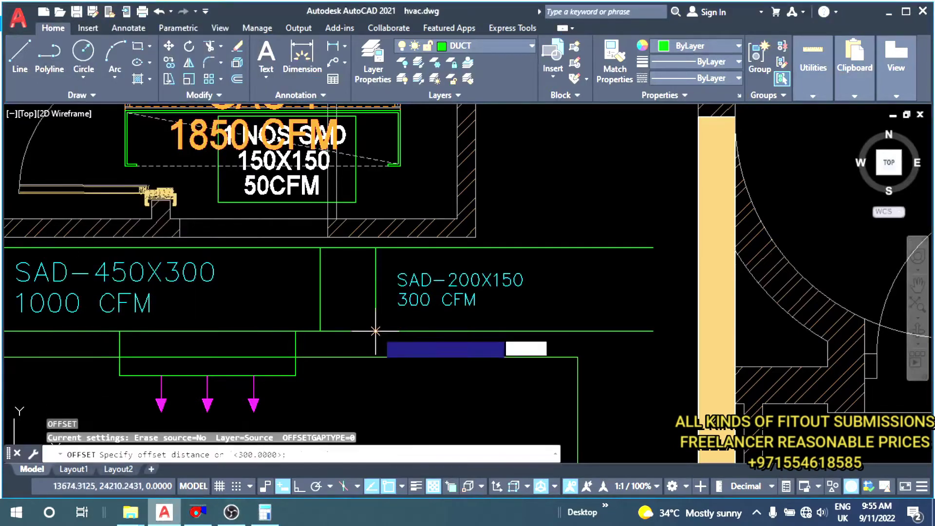
key(Return)
click(346, 331)
click(347, 273)
key(Escape)
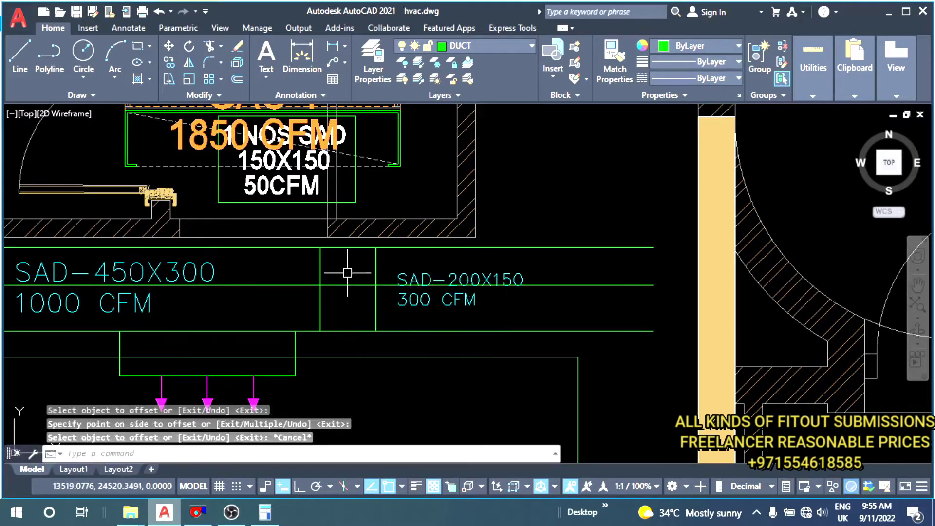
key(Escape)
- Draw a diagonal taper line from the main duct's corner
text(l)
key(Return)
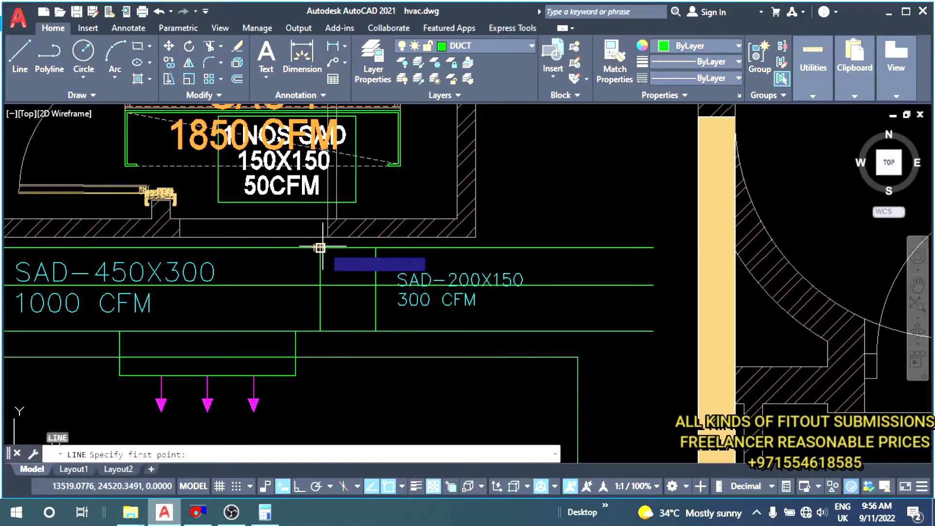
click(320, 248)
key(Escape)
- Trim the overlapping duct line and erase the leftover segment
text(tr)
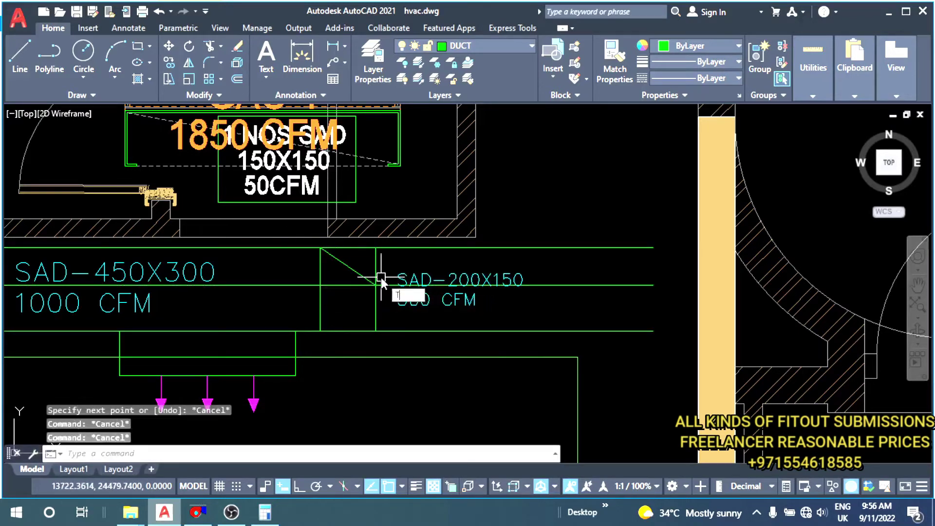
key(Return)
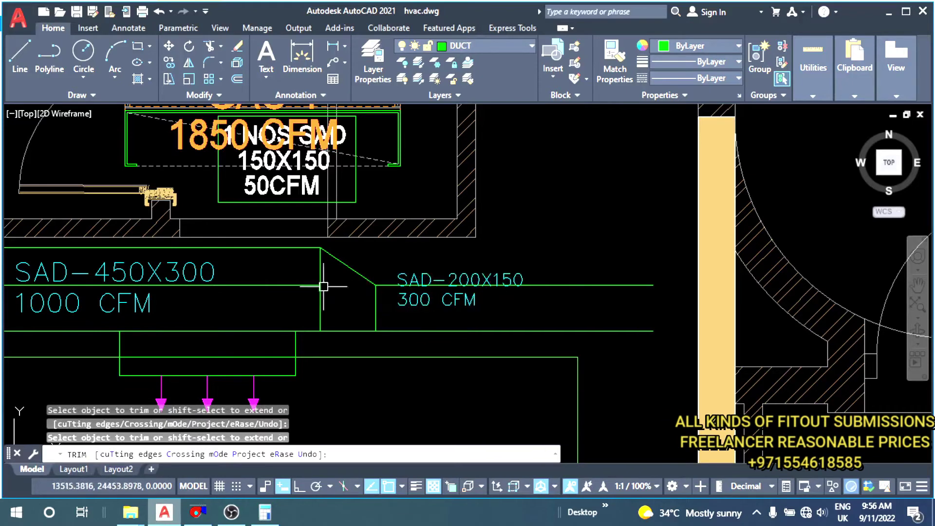
key(Escape)
click(324, 286)
text(e)
key(Return)
- Move the SAD-200X150 label inside the narrowed branch duct
click(424, 306)
middle_drag(424, 306, 385, 298)
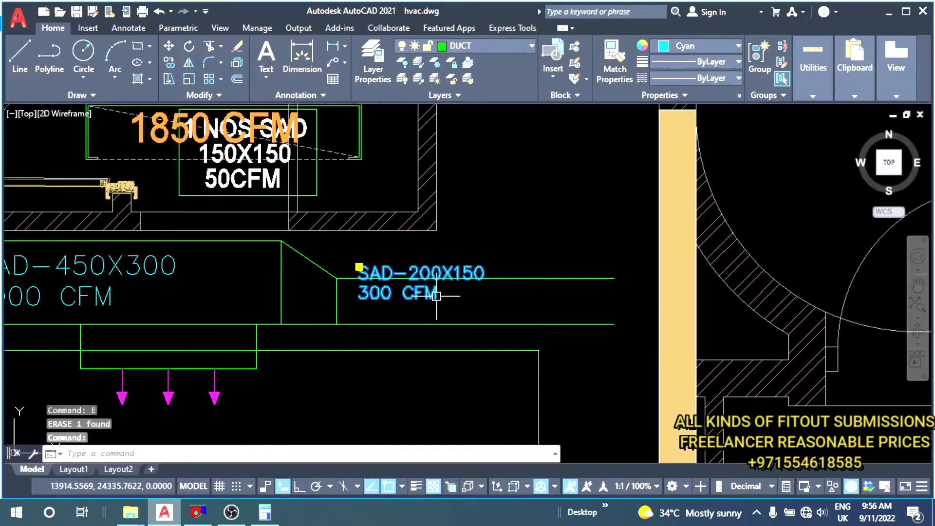
text(m)
key(Return)
click(487, 243)
click(499, 262)
key(Escape)
key(Escape)
- Scale the SAD-200X150 / 300 CFM label up by a factor of 1.3
click(379, 301)
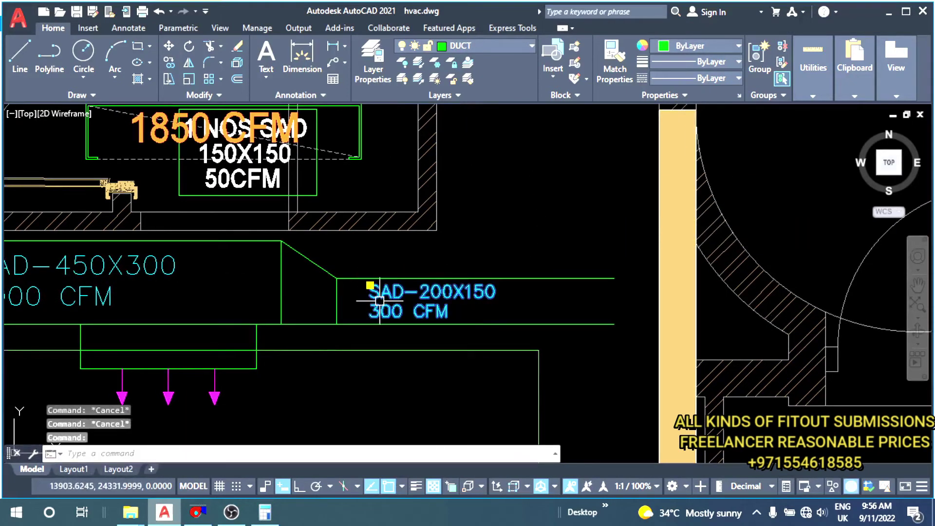
text(c)
key(Return)
click(371, 286)
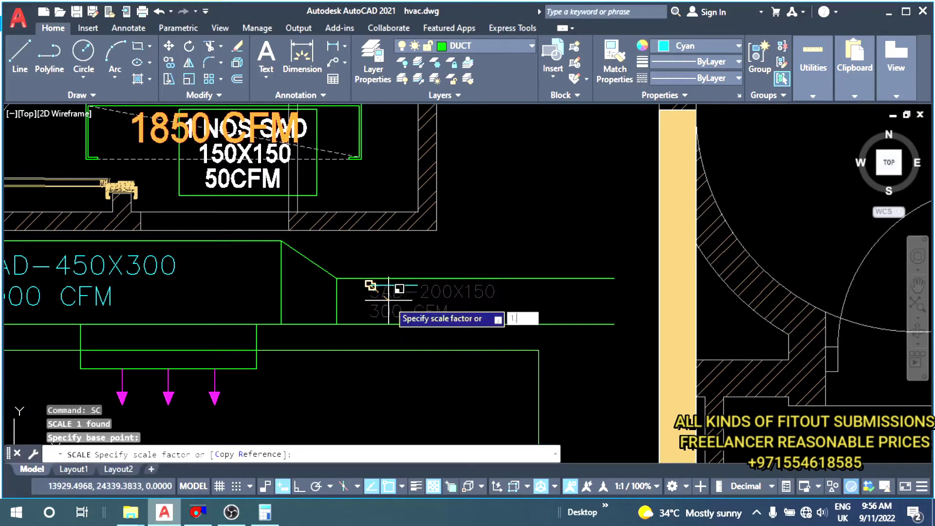
text(3)
key(Return)
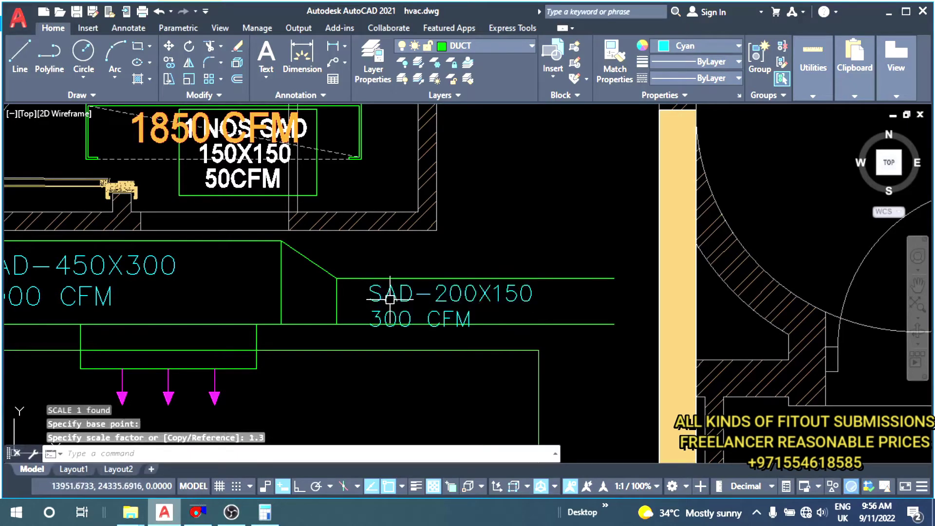
key(Escape)
key(Escape)
- Start repositioning the label again, cancel, and pan toward the entry
text(m)
key(Return)
click(509, 243)
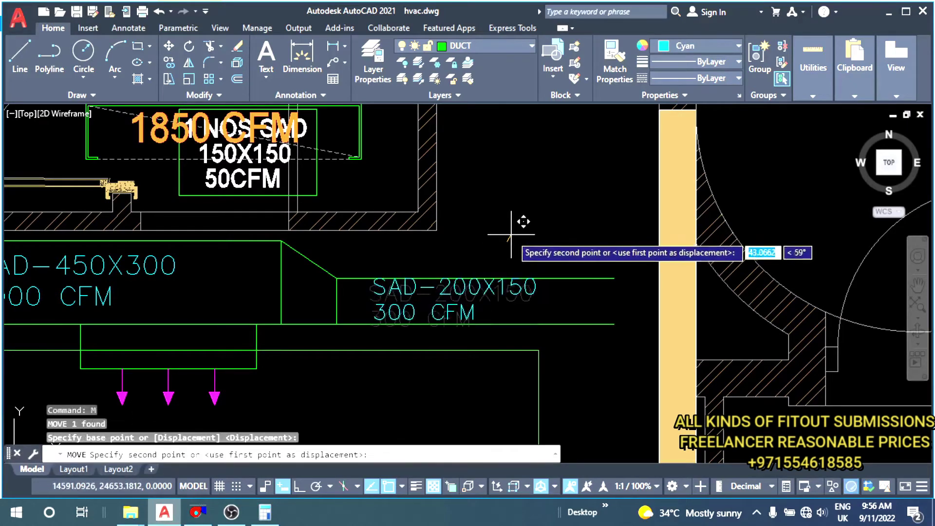
key(Escape)
key(Escape)
middle_drag(507, 236, 375, 192)
scroll(378, 190, down, 2)
- Try a wide polyline down from the branch duct's end with ortho on, then cancel it
middle_drag(407, 278, 407, 243)
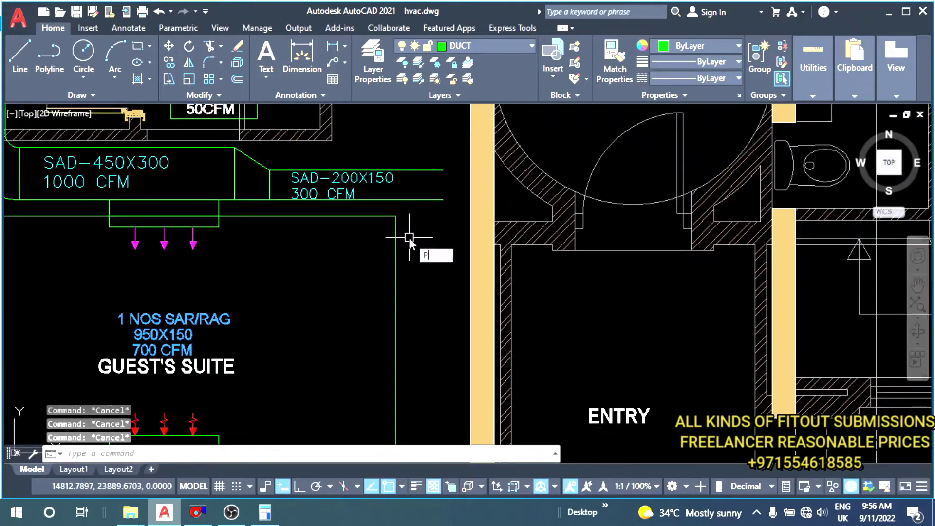
text(pl)
key(Return)
click(409, 199)
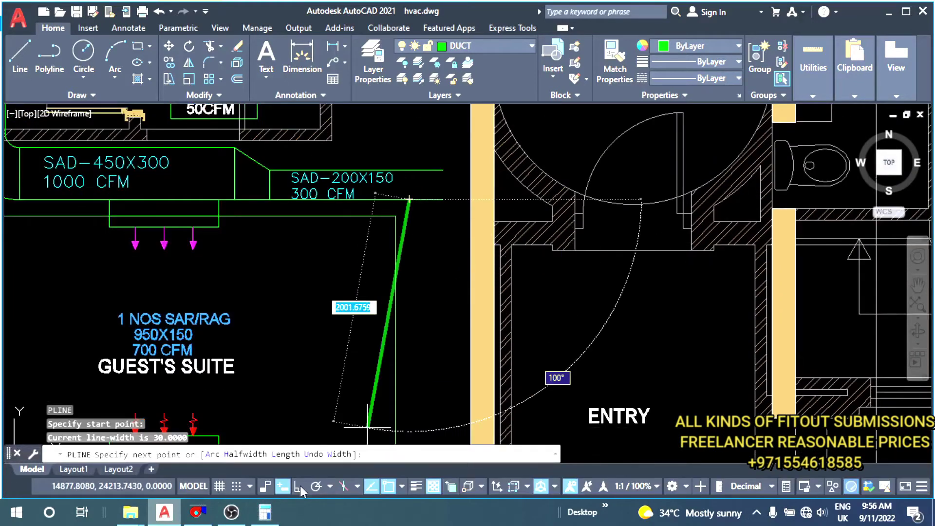
click(298, 486)
click(409, 365)
key(Escape)
key(Escape)
middle_drag(409, 361, 417, 348)
text(P)
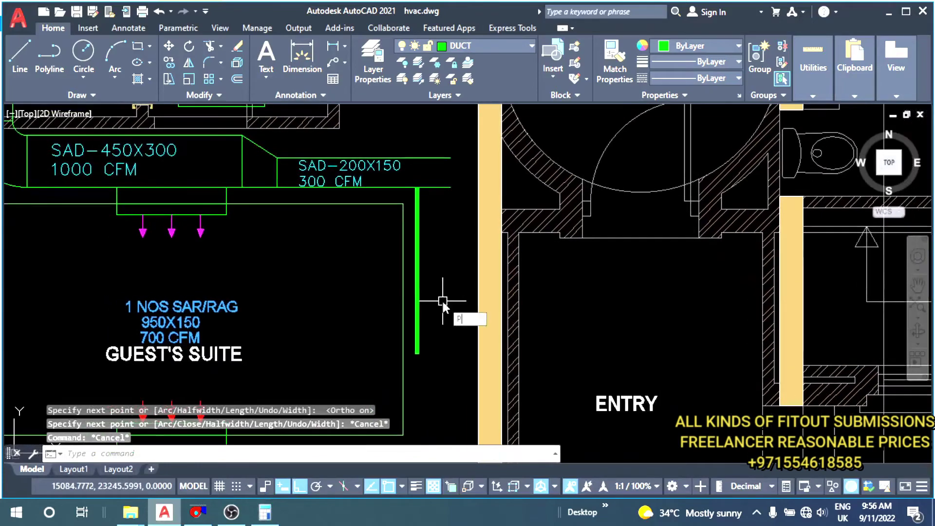
text(l)
key(Return)
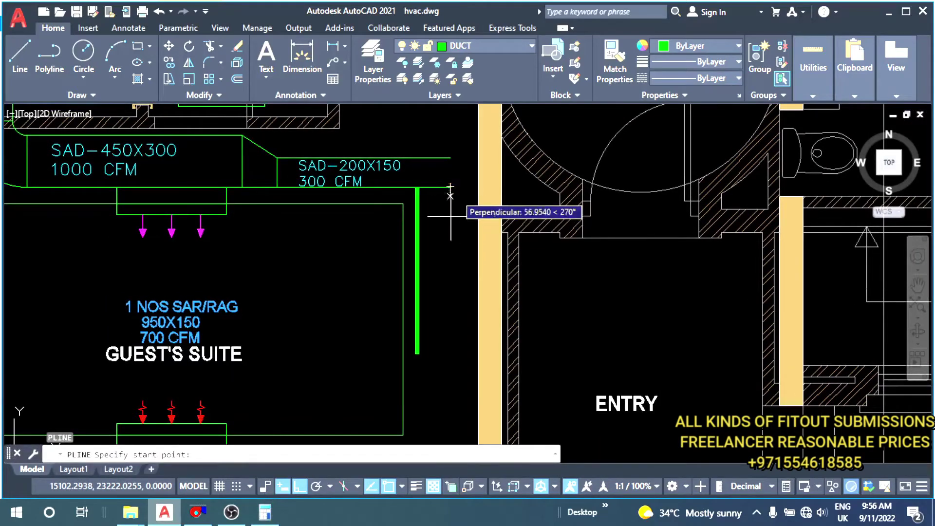
key(Escape)
- Erase the trial vertical green duct line
middle_drag(450, 216, 458, 253)
click(424, 263)
text(E)
key(Return)
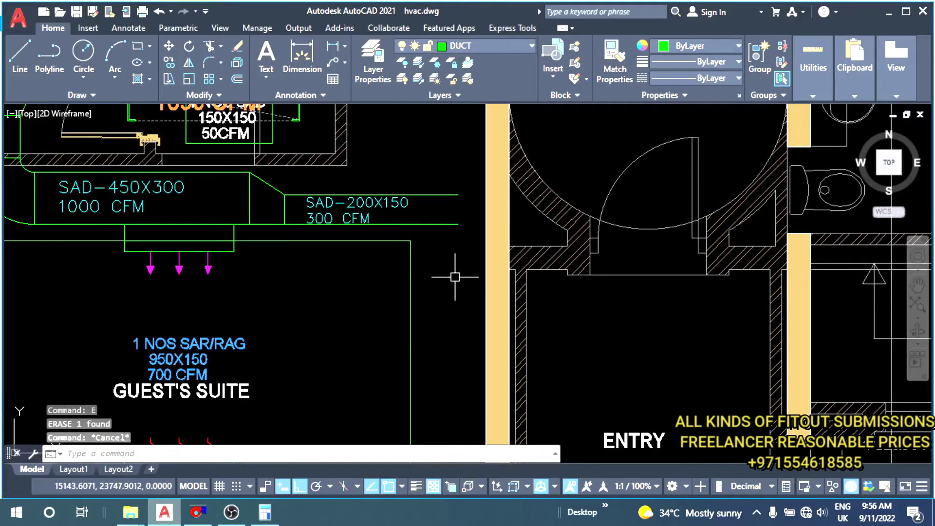
scroll(455, 277, down, 5)
scroll(487, 296, up, 3)
- Move the entry's -0.010 FFL / -0.050 SSL level marker further right
click(458, 348)
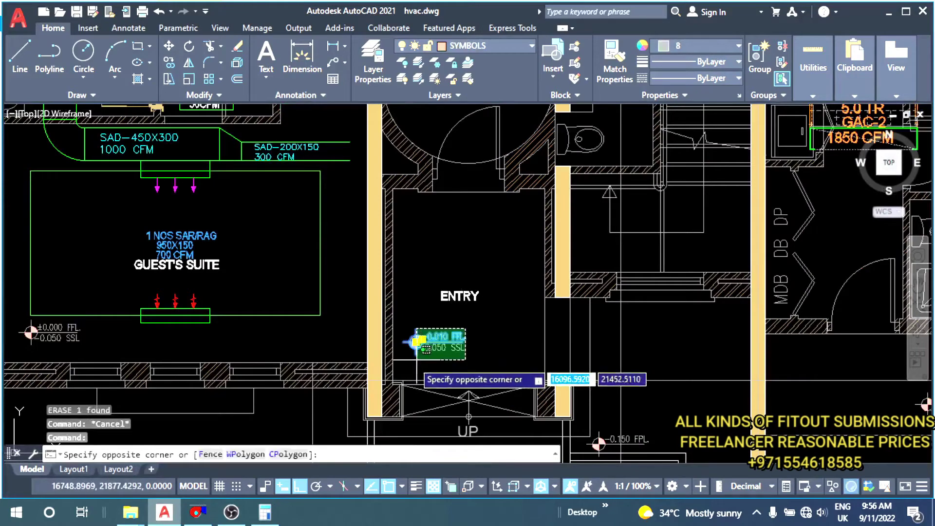
text(M)
key(Return)
click(456, 268)
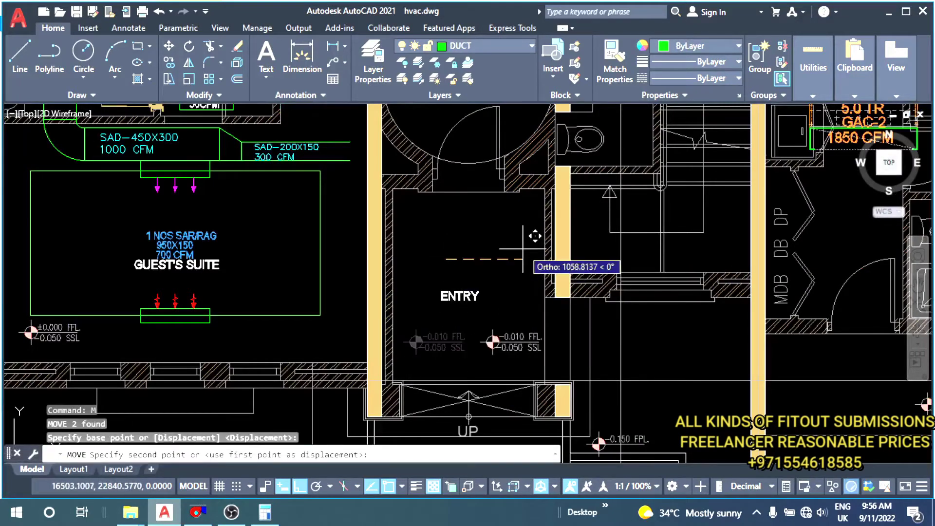
click(535, 234)
key(Escape)
key(Escape)
- Window-select and erase both FFL/SSL level markers in the entry
click(529, 324)
click(480, 355)
click(516, 336)
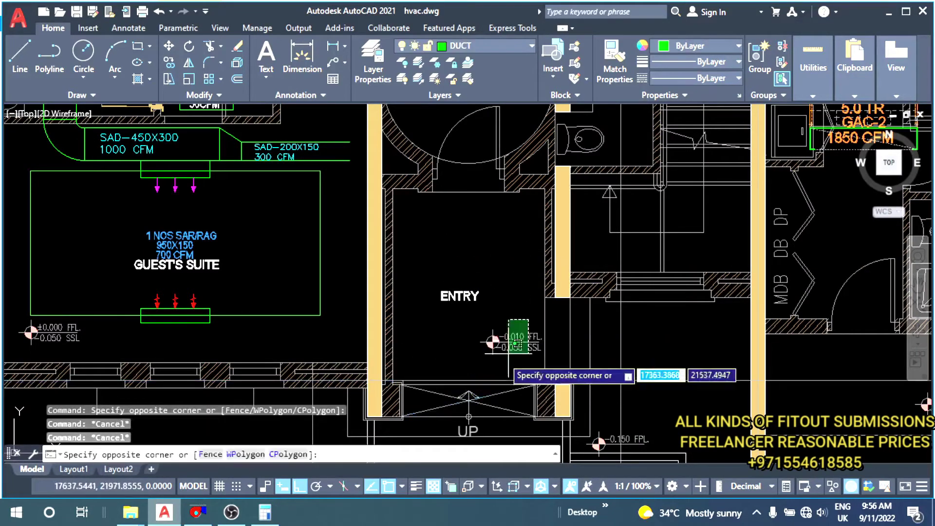
click(487, 350)
text(e)
key(Return)
- Move the ENTRY label right toward the wall
text(m)
key(Return)
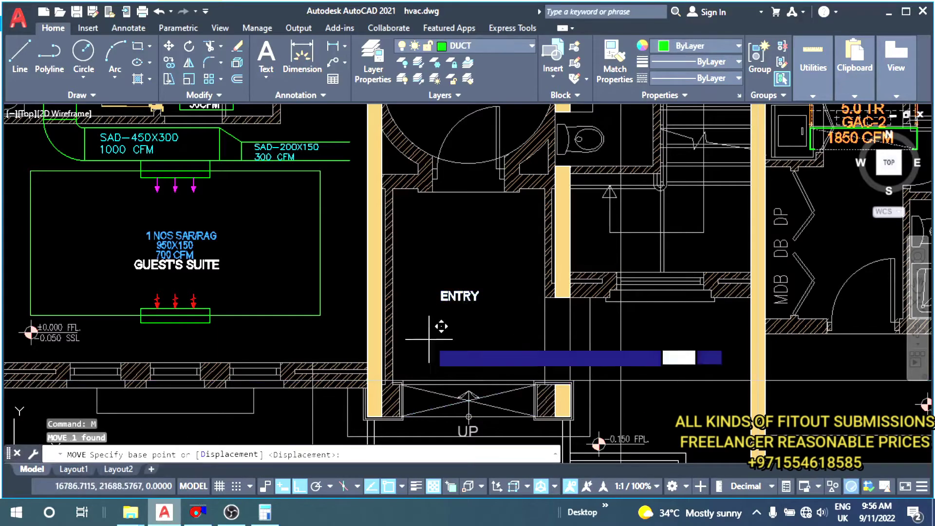
click(467, 342)
click(560, 342)
scroll(465, 303, up, 2)
key(Escape)
key(Escape)
middle_drag(448, 291, 442, 280)
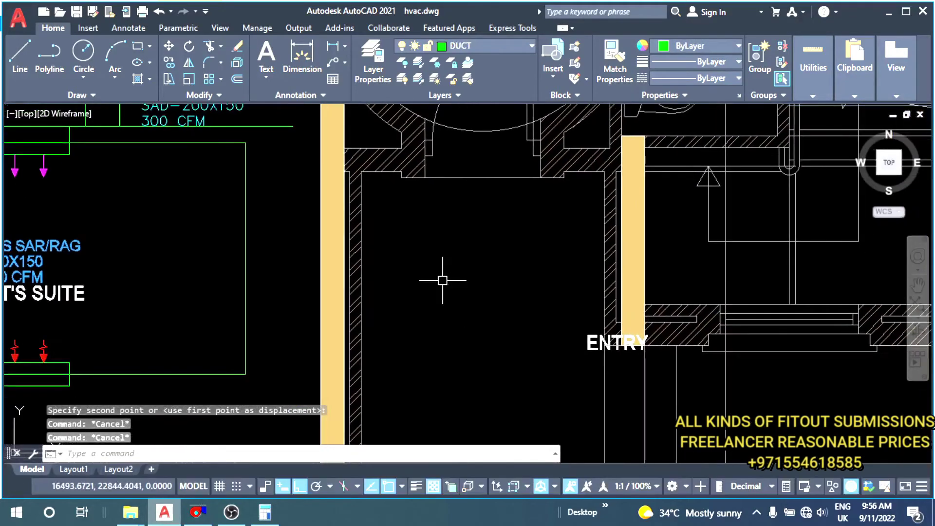
scroll(442, 280, down, 5)
- Start a rectangle in the entry, then cancel it
scroll(437, 260, up, 1)
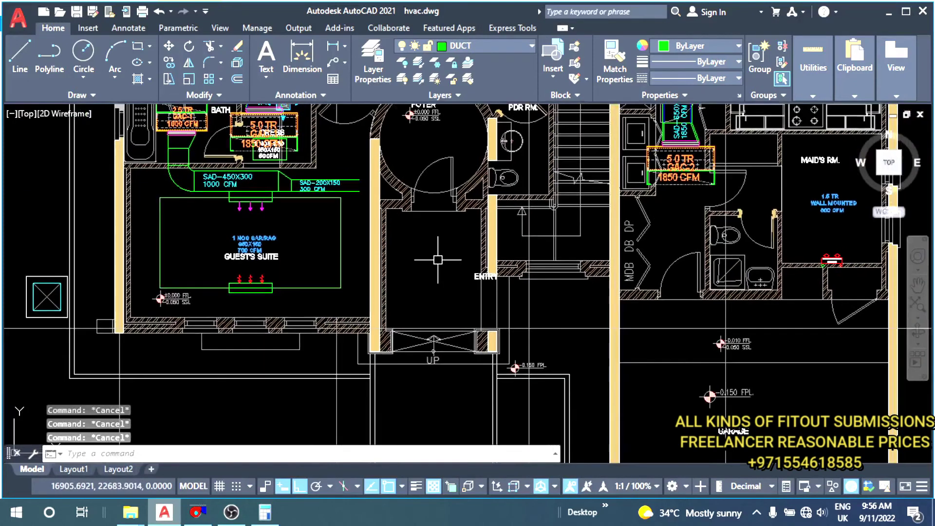
text(REc)
key(Return)
scroll(414, 246, up, 2)
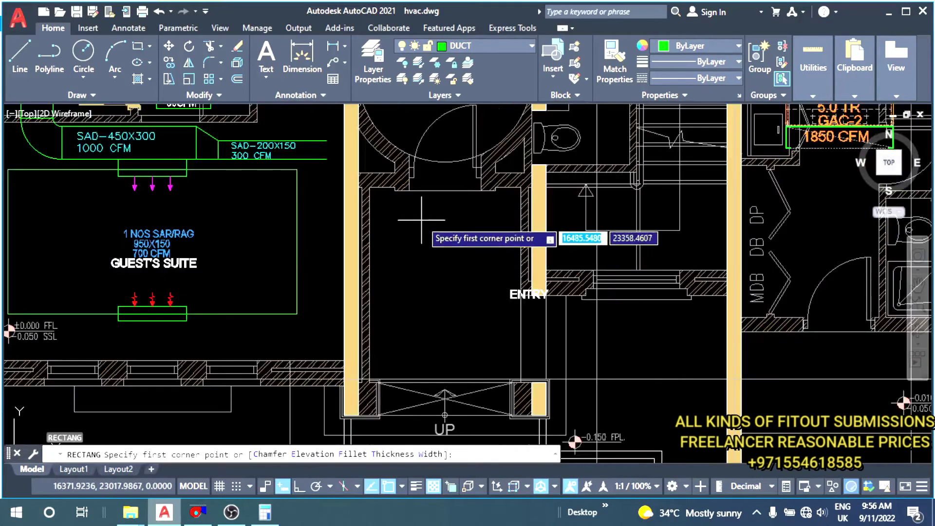
click(433, 211)
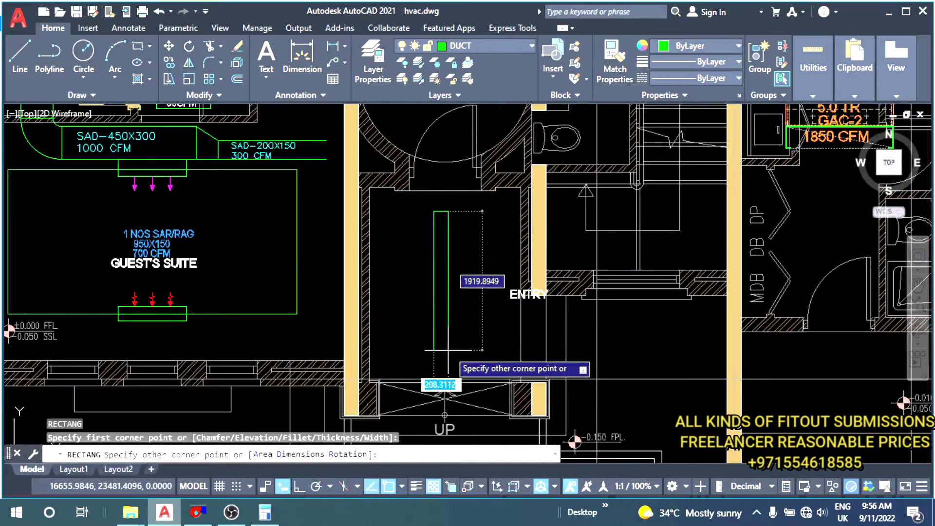
key(Escape)
key(Escape)
key(Escape)
middle_drag(440, 232, 440, 258)
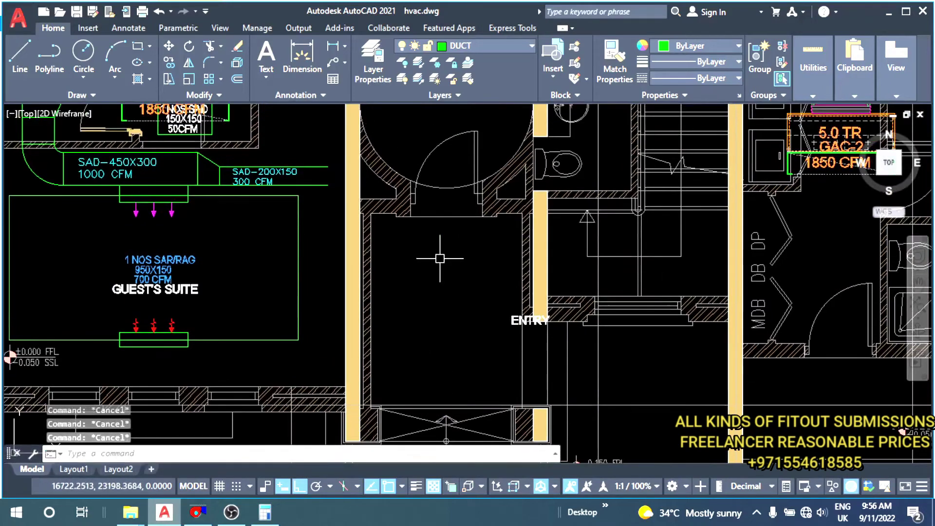
- Draw a wide duct polyline in the entry: 160 to the right, then 1000 down
text(pl)
key(Return)
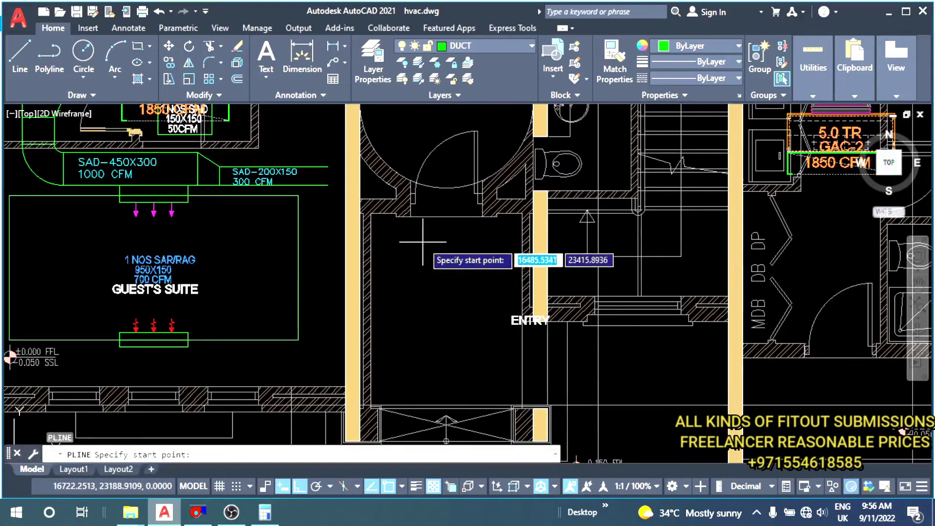
click(423, 242)
text(0)
key(Return)
text(1000)
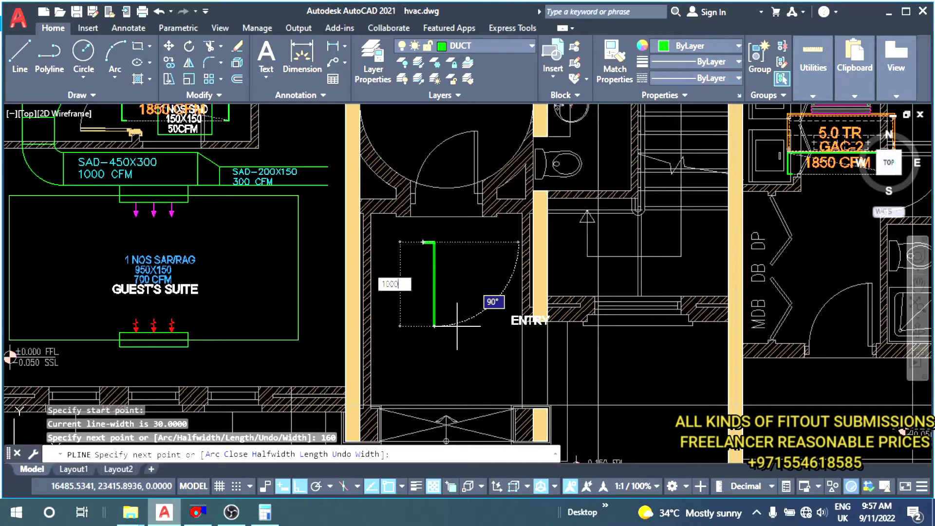
key(Return)
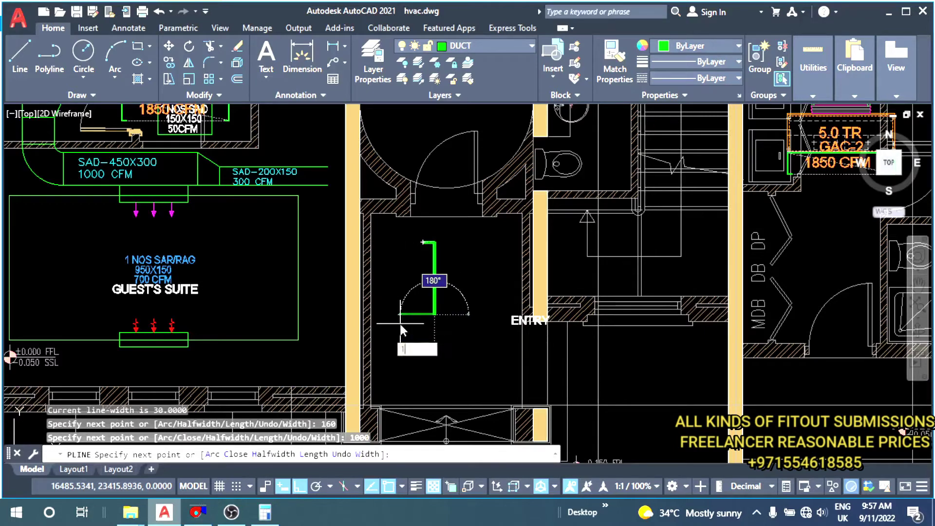
text(160)
key(Escape)
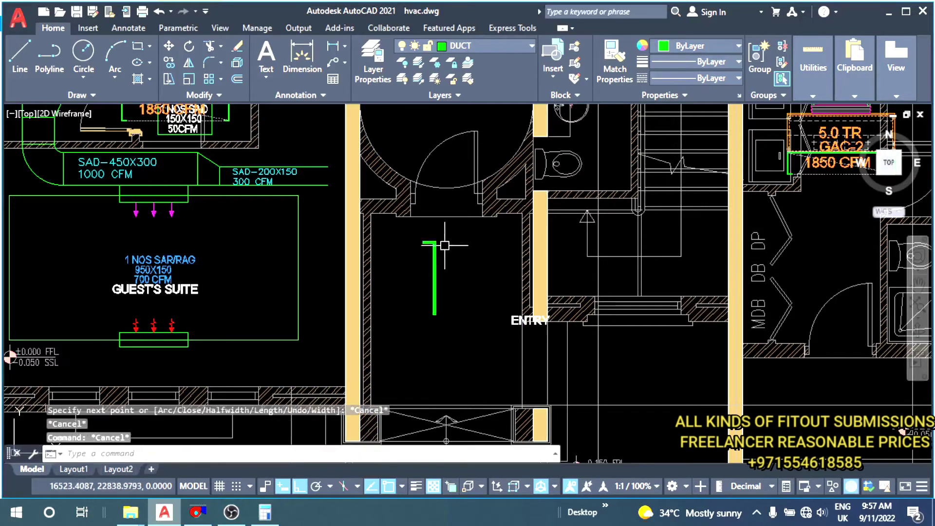
- Erase the stray polyline
text(e)
key(Return)
click(412, 314)
key(Return)
scroll(426, 321, down, 2)
- Copy the lobby's two-slot linear diffuser into the entry passage
scroll(467, 175, up, 4)
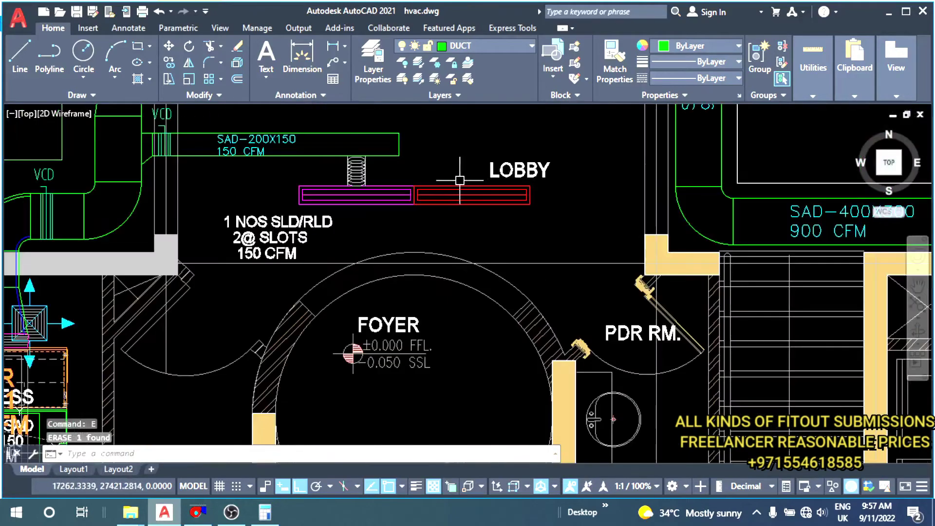
click(441, 172)
click(395, 213)
text(o)
key(Return)
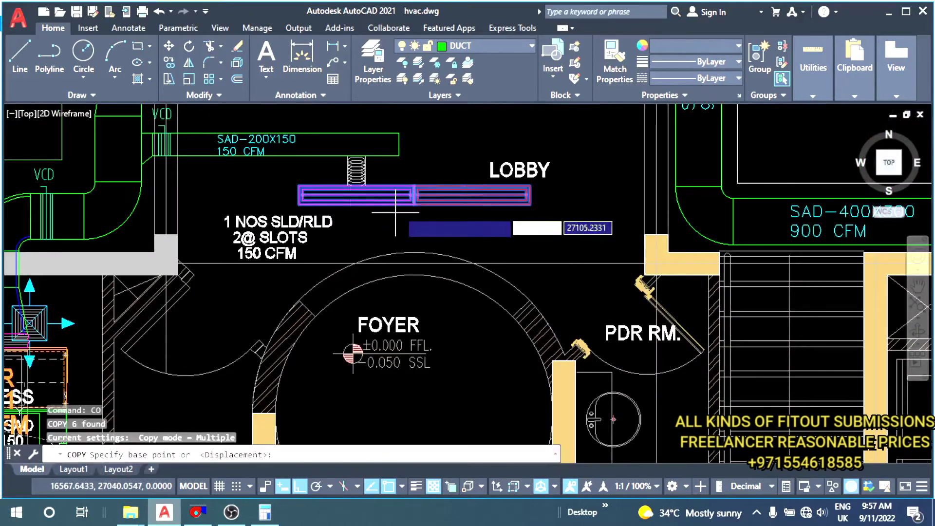
click(413, 195)
scroll(407, 395, down, 3)
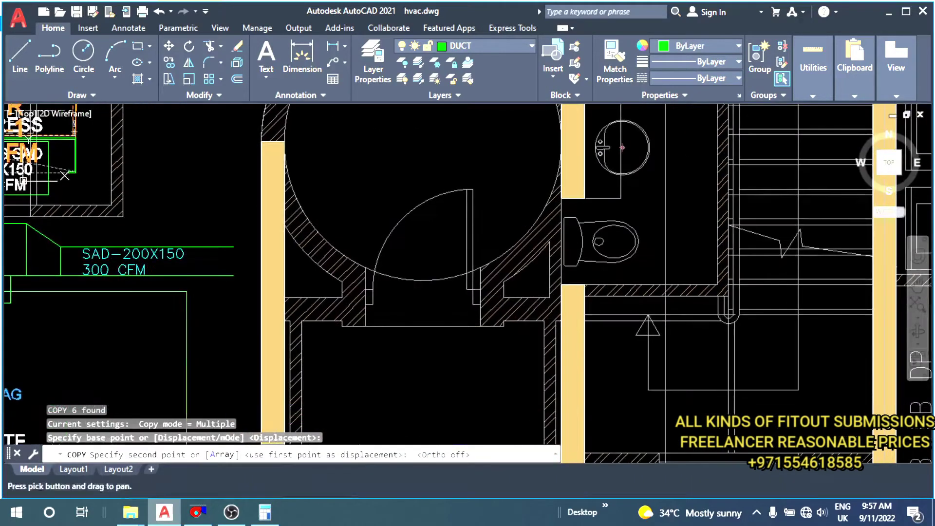
scroll(387, 248, up, 3)
click(387, 239)
key(Escape)
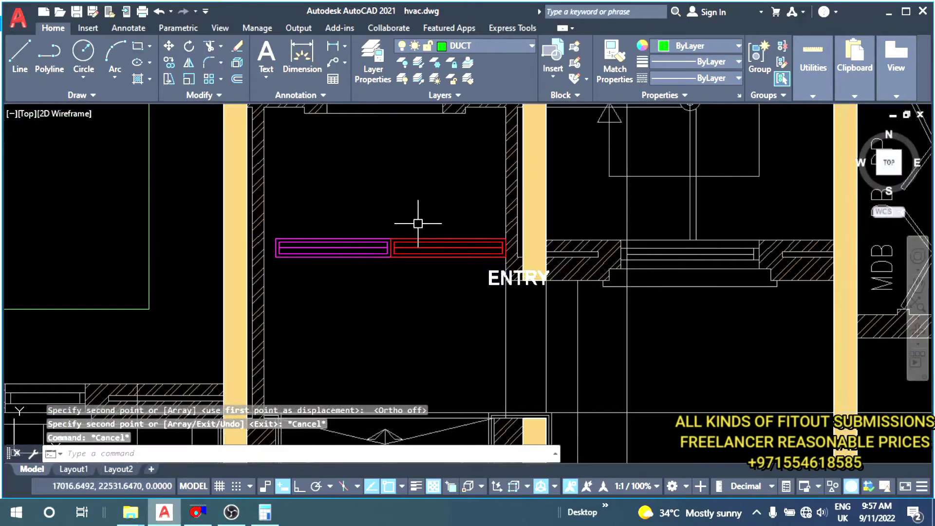
- Rotate the copied diffuser about its centre to stand upright, with Ortho on
click(418, 221)
click(367, 285)
text(ro)
key(Return)
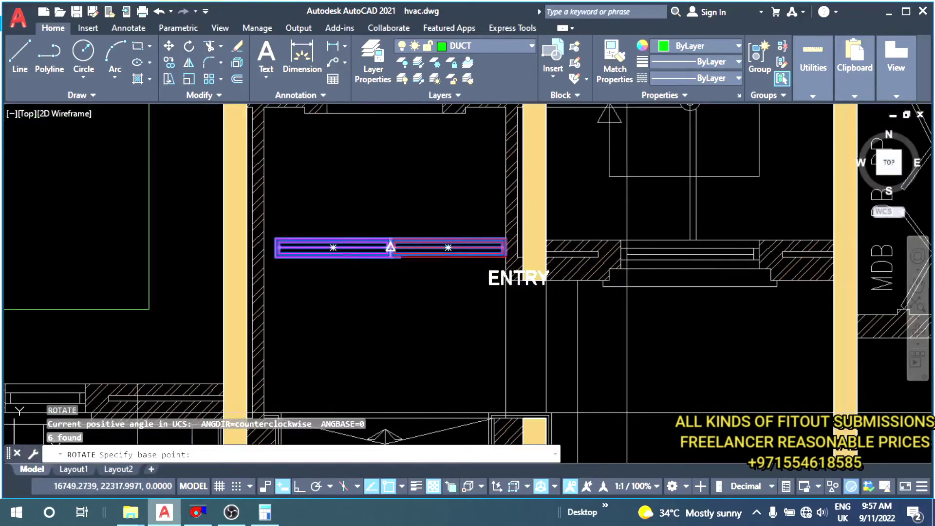
click(391, 247)
key(F8)
click(398, 370)
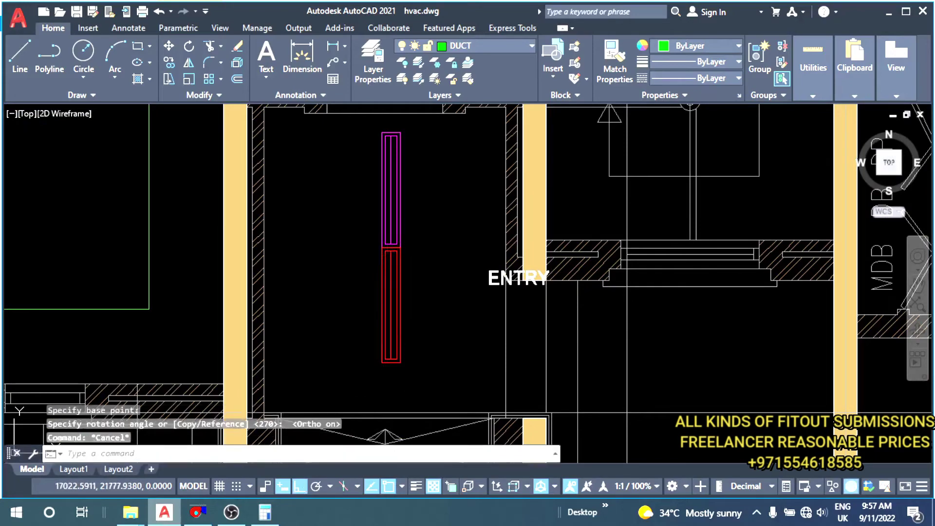
- Attempt to move the upright diffuser beside the ENTRY label, then cancel the move
middle_drag(399, 370, 439, 233)
click(441, 291)
text(m)
key(Return)
click(459, 233)
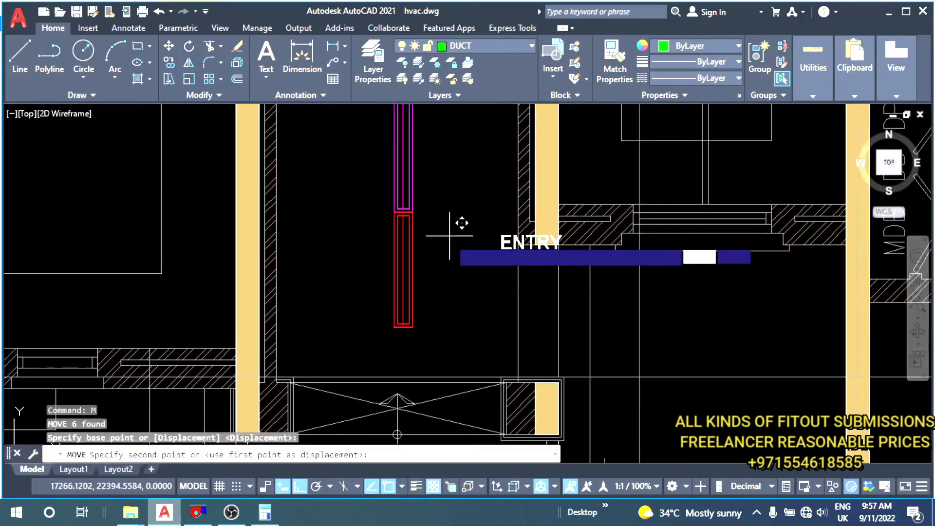
scroll(456, 240, down, 3)
middle_drag(385, 263, 412, 292)
scroll(412, 293, up, 3)
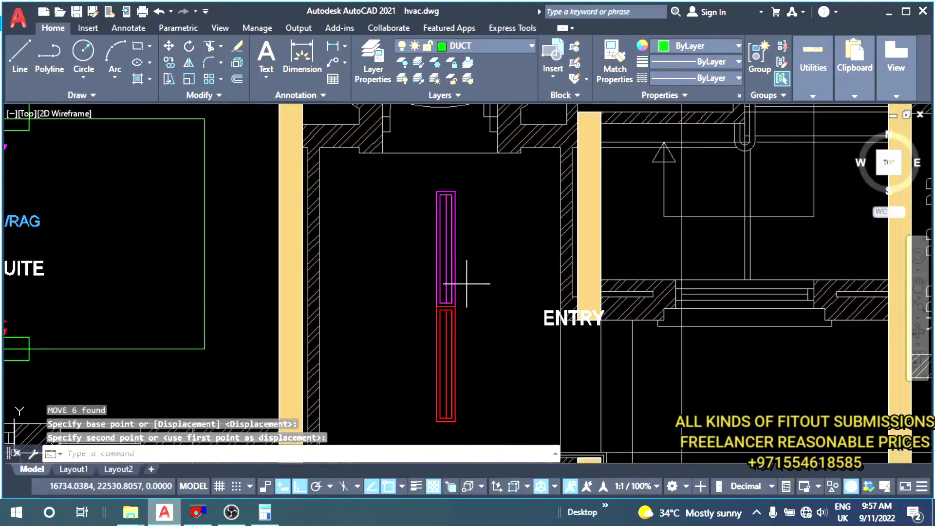
drag(476, 272, 429, 325)
key(Return)
click(418, 313)
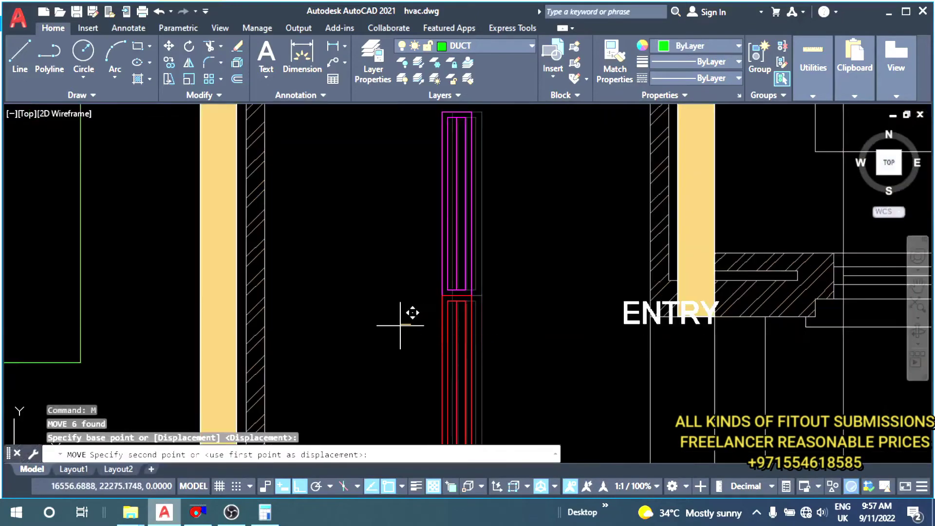
key(Escape)
key(Escape)
scroll(412, 313, down, 3)
middle_drag(181, 215, 453, 394)
- Change the SAD-200X150 branch label's airflow to 200 CFM
scroll(404, 297, up, 4)
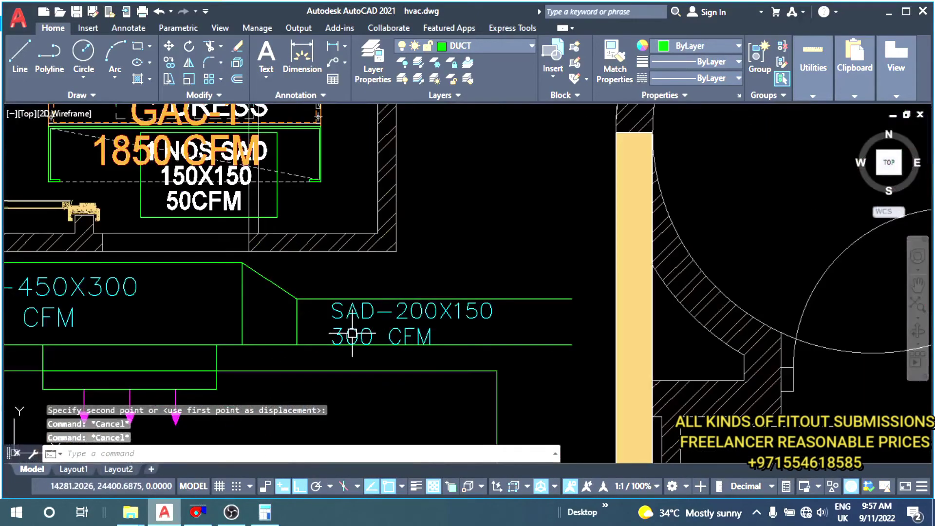
double_click(346, 339)
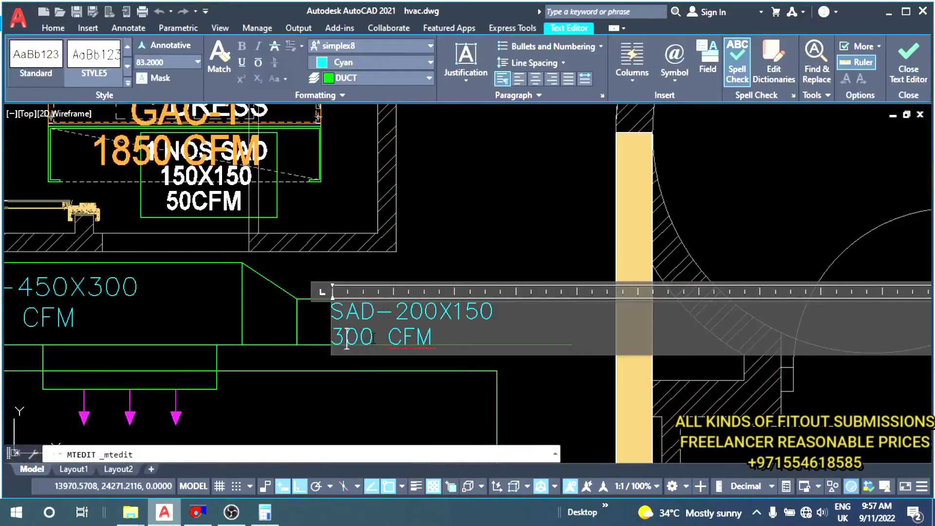
text(20)
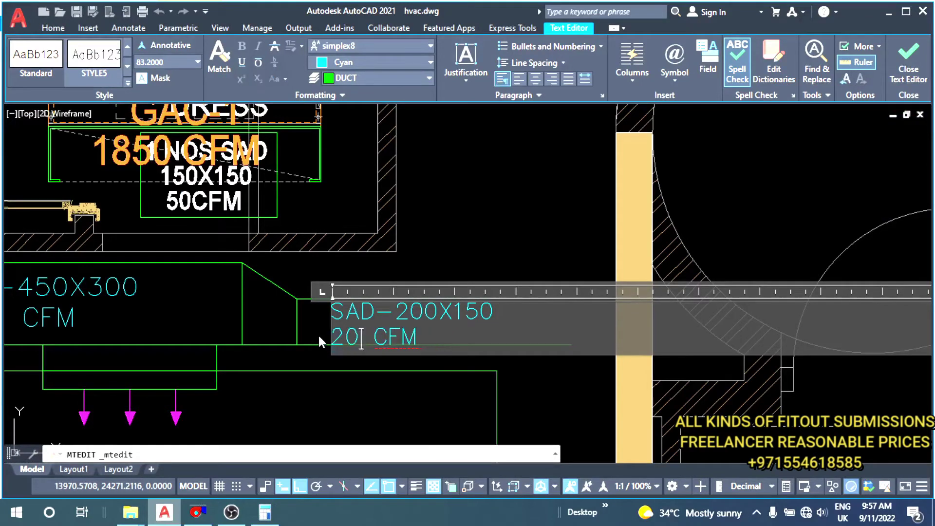
text(0)
click(446, 389)
- Change the guest suite's 700 CFM airflow text to 800 and check it in Calculator
middle_drag(414, 378, 414, 251)
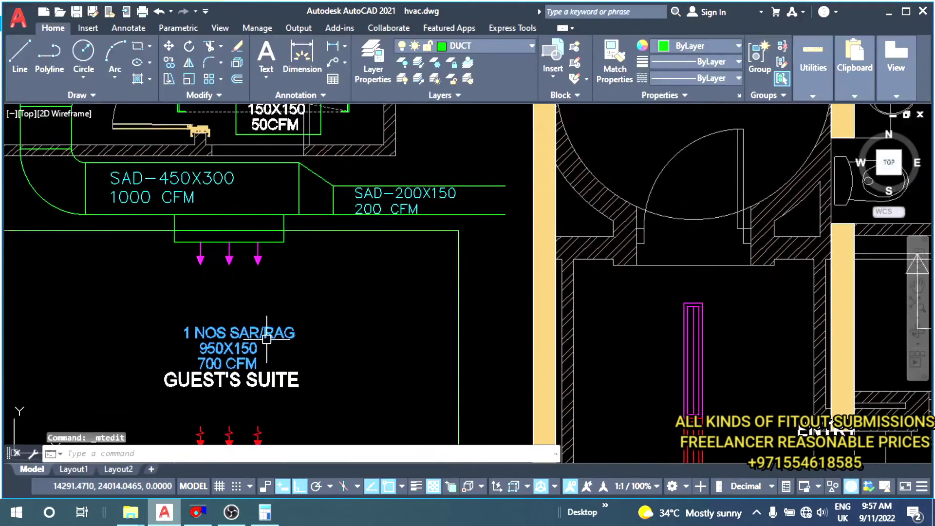
scroll(283, 291, up, 2)
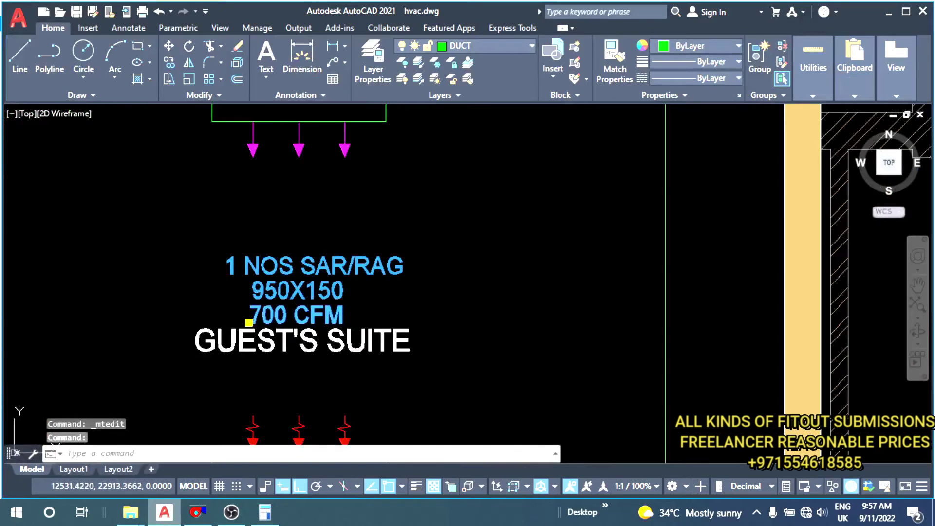
double_click(287, 316)
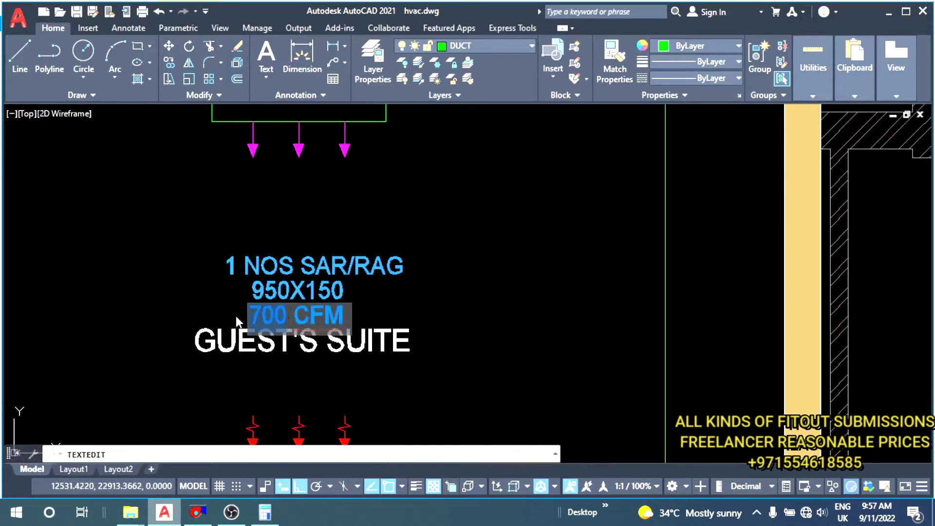
text(800)
click(493, 323)
click(265, 512)
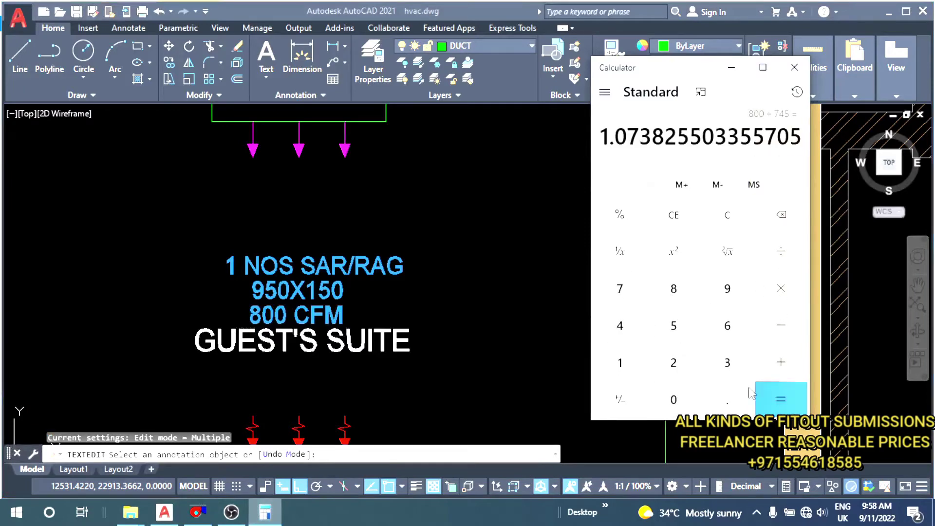
click(465, 311)
- Offset the neck's left and right side lines 50 outward
middle_drag(282, 194, 359, 328)
key(Escape)
key(Escape)
key(Escape)
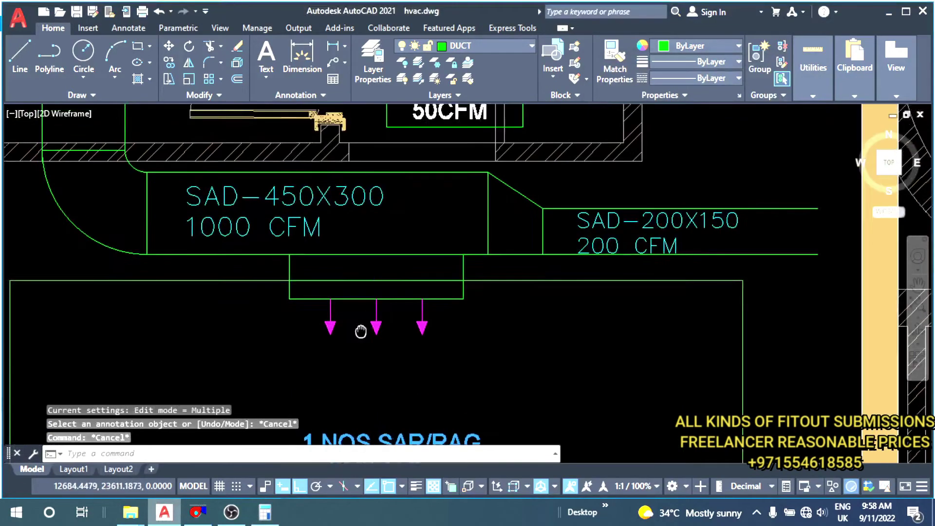
text(o)
key(Return)
text(50)
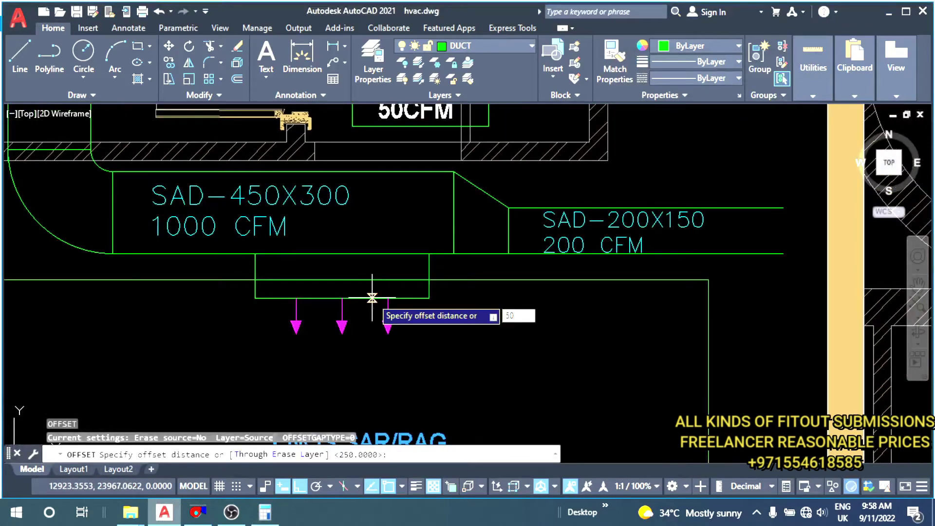
key(Return)
scroll(527, 295, up, 2)
click(426, 263)
click(436, 267)
click(147, 265)
click(136, 261)
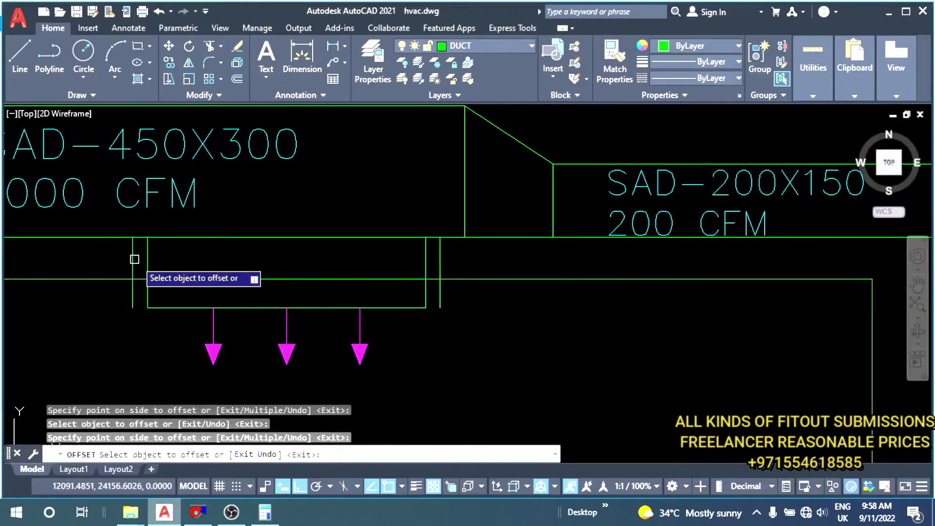
key(Escape)
key(Escape)
- Delete the two original neck side lines
click(171, 263)
click(142, 254)
click(428, 267)
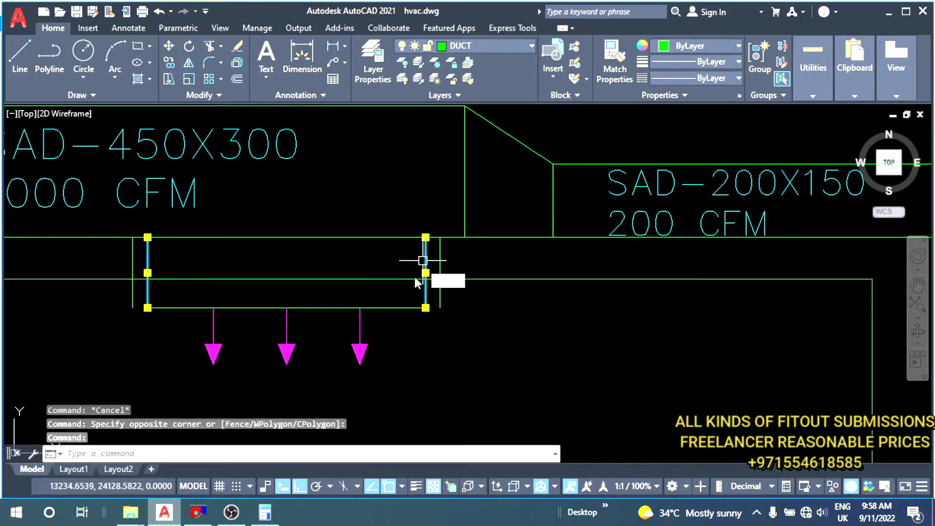
key(Delete)
- Fillet the bottom line to the new right side, then erase the rounded arc
text(f)
key(Return)
click(405, 309)
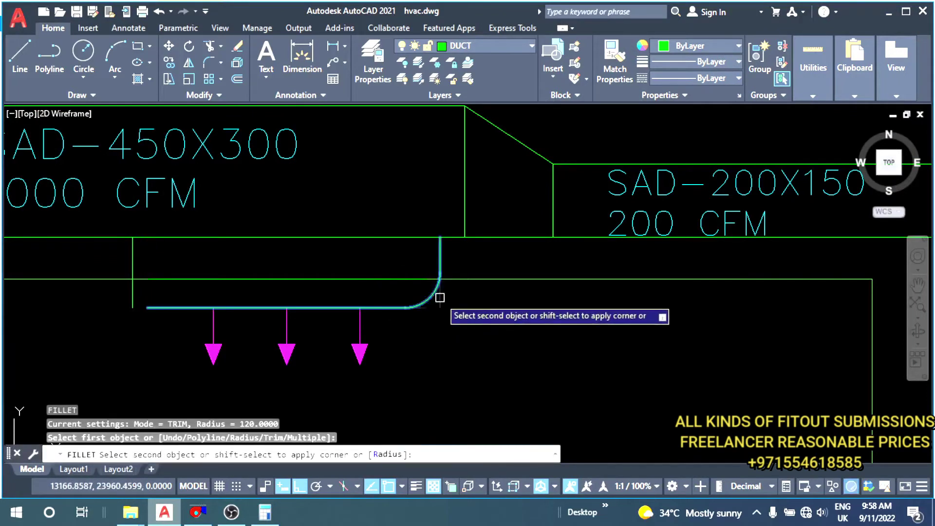
click(439, 295)
text(e)
key(Return)
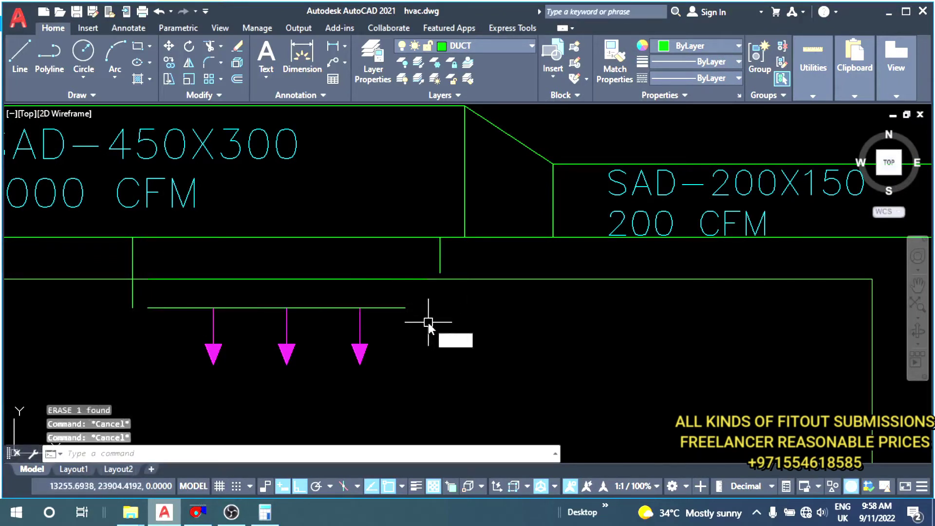
- Fillet with radius 0 to join the bottom line squarely to the new right side
key(f)
key(Return)
key(r)
key(Return)
text(0)
key(Return)
click(402, 308)
click(440, 268)
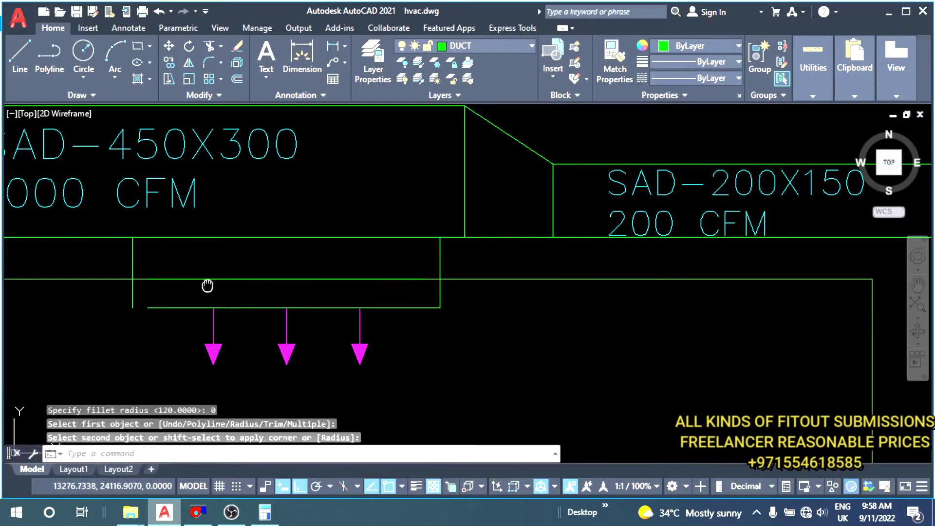
scroll(207, 286, down, 3)
key(Return)
click(219, 282)
key(Escape)
key(Escape)
scroll(310, 257, down, 2)
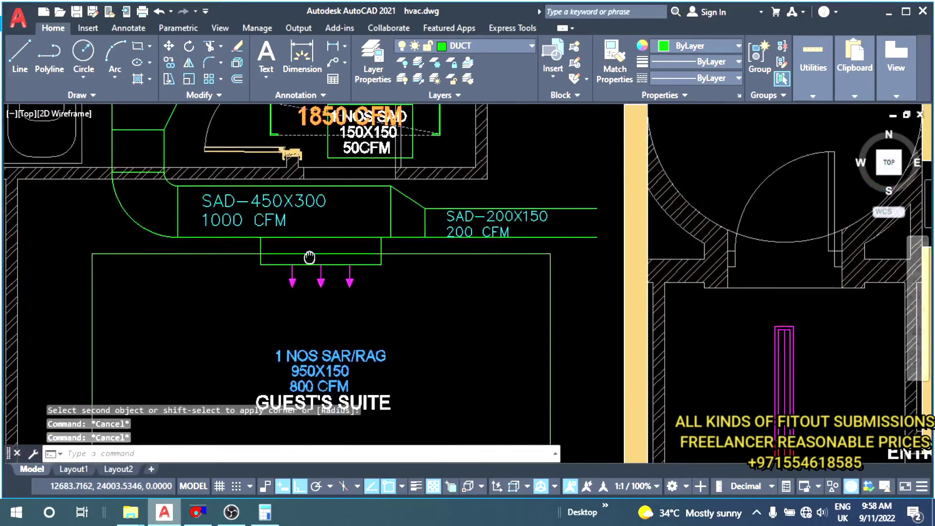
middle_drag(310, 257, 341, 204)
- Start a line near the guest suite outline, then cancel it
text(l)
key(Return)
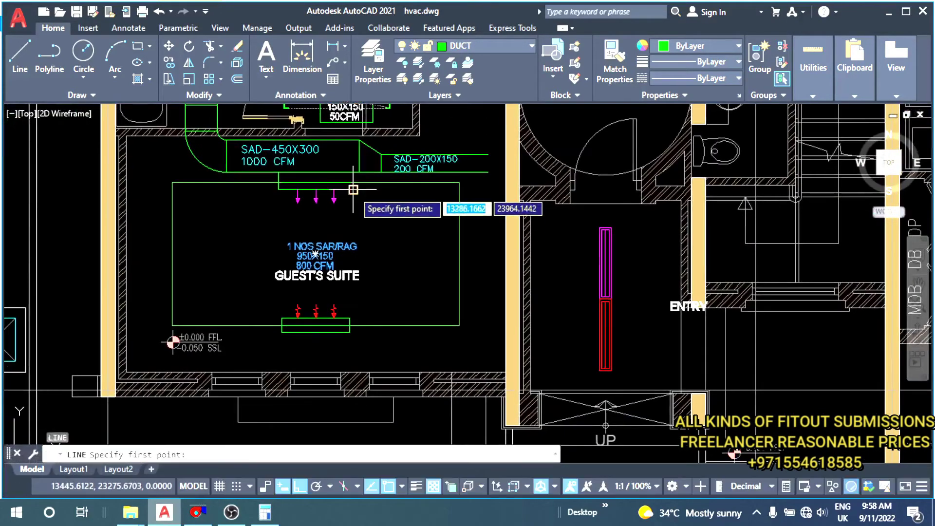
click(353, 190)
scroll(292, 341, up, 3)
scroll(271, 255, down, 3)
scroll(327, 222, up, 3)
key(Escape)
key(Return)
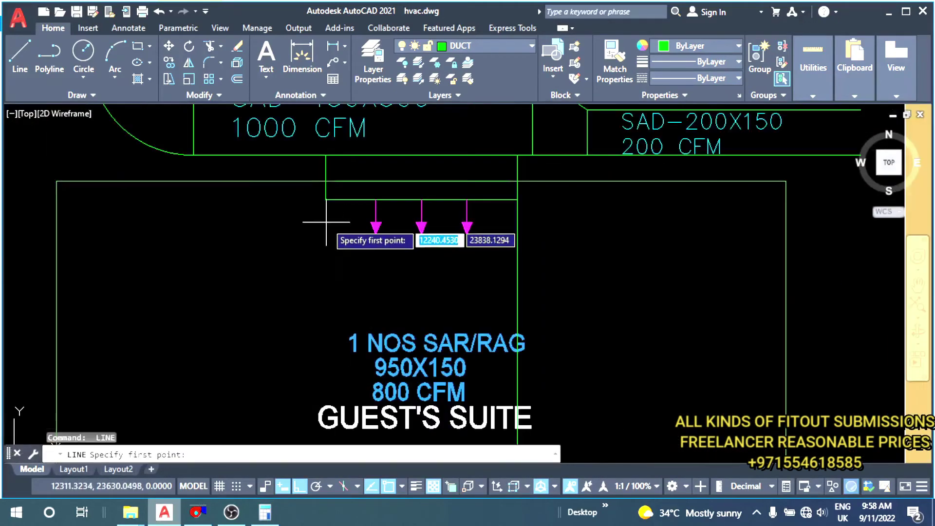
click(328, 202)
scroll(328, 202, down, 3)
scroll(335, 263, up, 3)
key(Escape)
key(Escape)
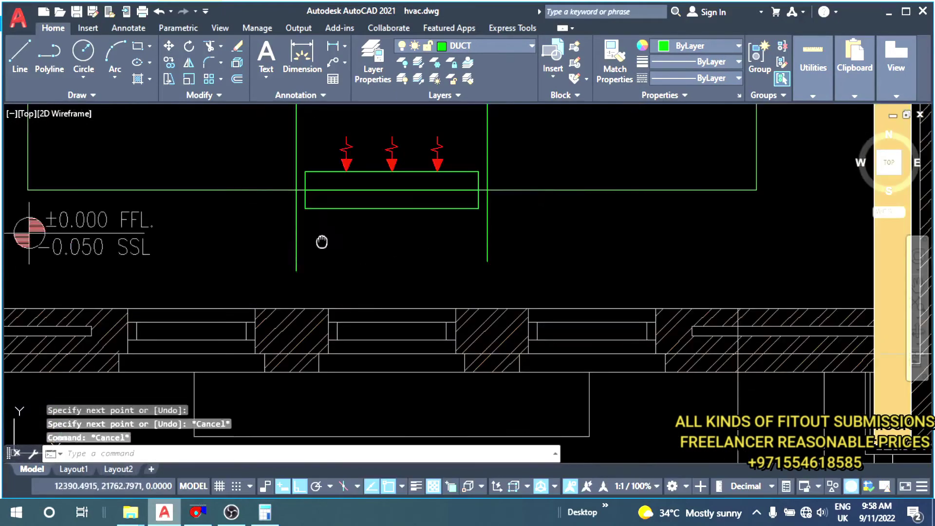
- Try extending the grille box lines with a fence, then cancel
middle_drag(322, 241, 340, 313)
text(ex)
key(Return)
click(316, 234)
click(359, 306)
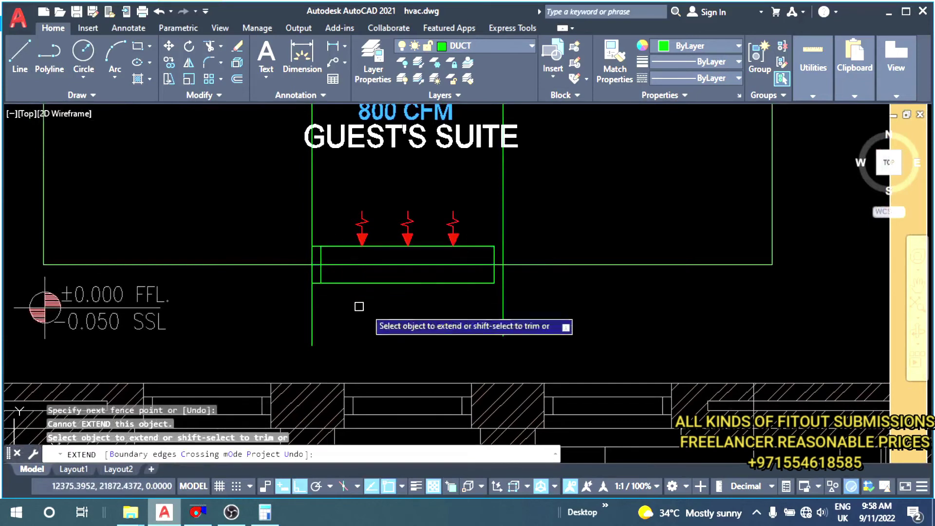
click(468, 256)
key(Escape)
key(Escape)
click(494, 265)
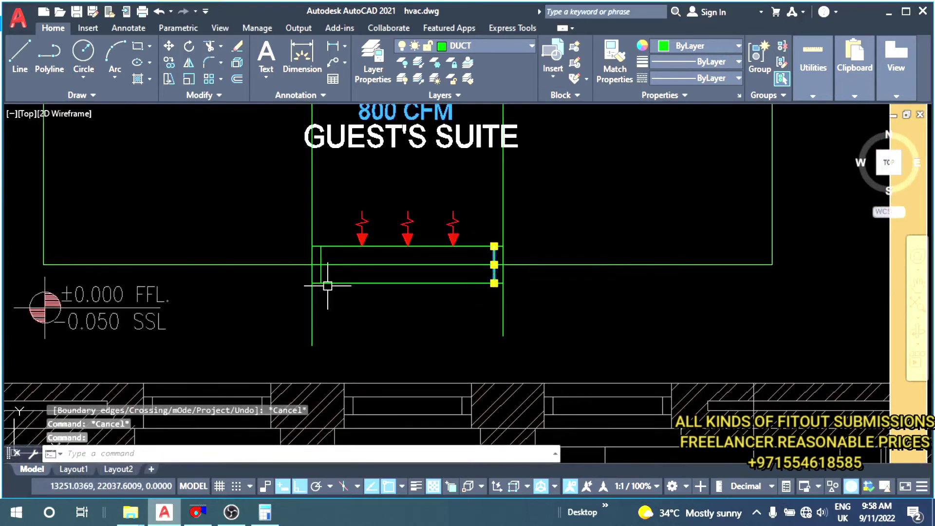
text(TR)
- Trim the side lines past the grille box and the green verticals crossing the rectangle
key(Return)
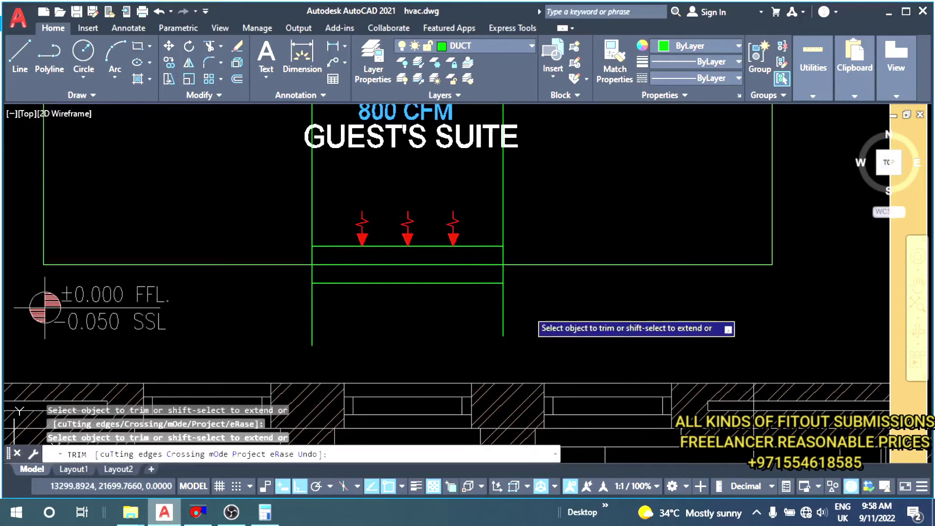
drag(518, 312, 268, 313)
drag(532, 215, 288, 195)
scroll(287, 195, down, 2)
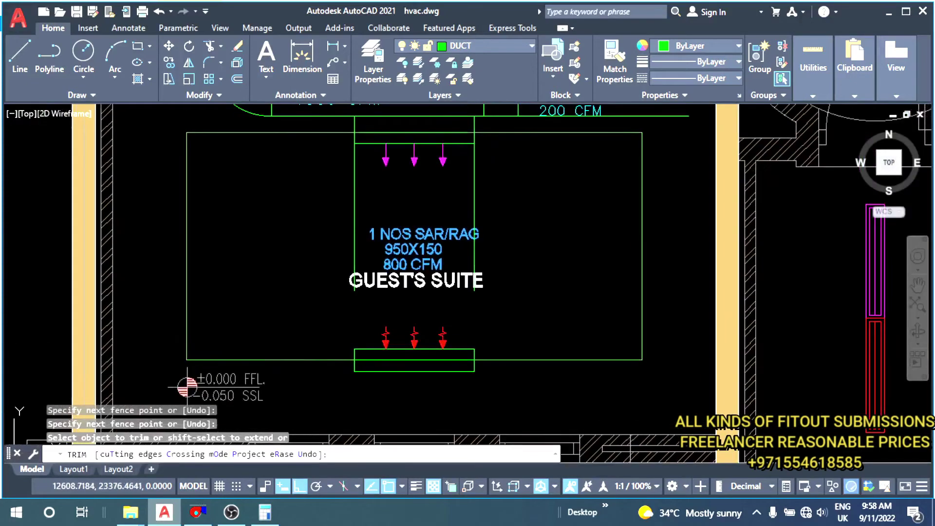
key(Escape)
- Erase the two stray vertical lines above the room label
drag(484, 184, 329, 184)
text(e)
key(Return)
mouse_move(468, 215)
middle_down()
mouse_move(444, 293)
mouse_move(402, 288)
middle_up()
scroll(444, 266, down, 2)
- Check the branch duct size in the DesignTools DuctSizer
scroll(399, 351, up, 2)
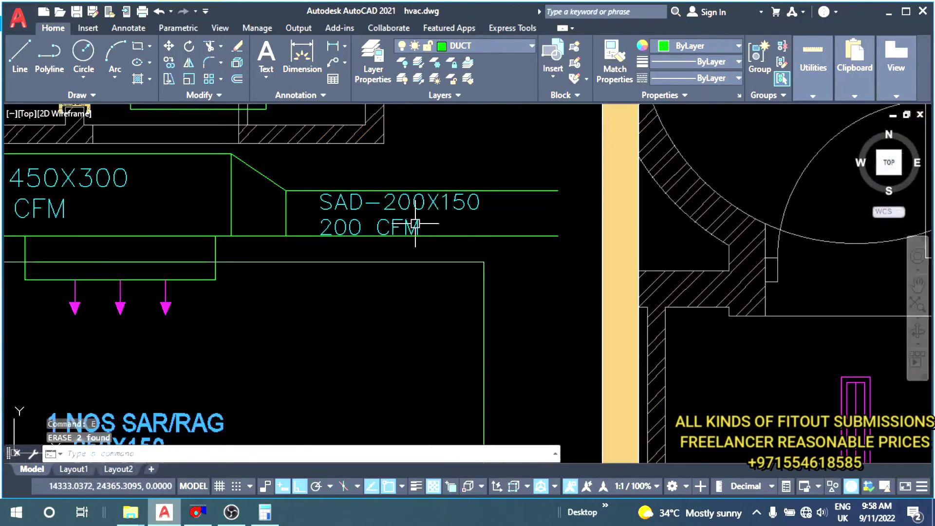
scroll(359, 438, up, 2)
click(198, 512)
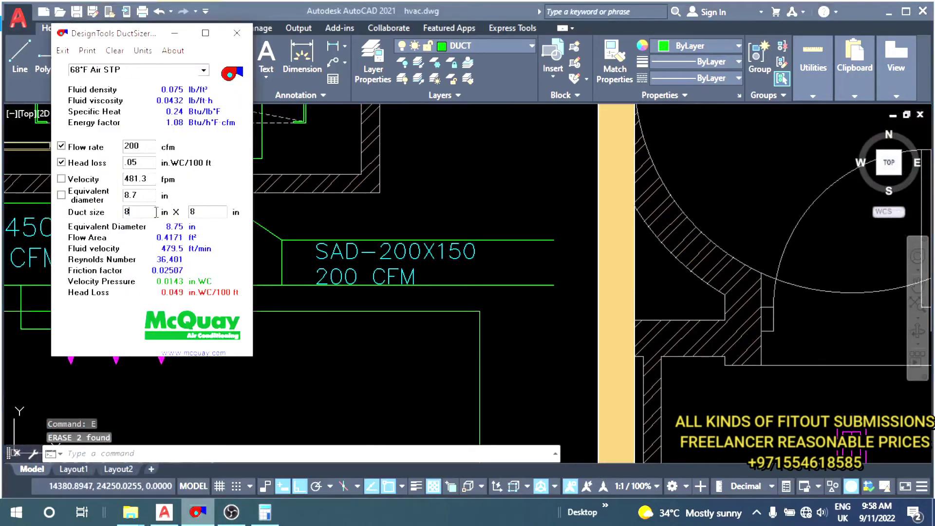
click(324, 330)
key(Escape)
key(Escape)
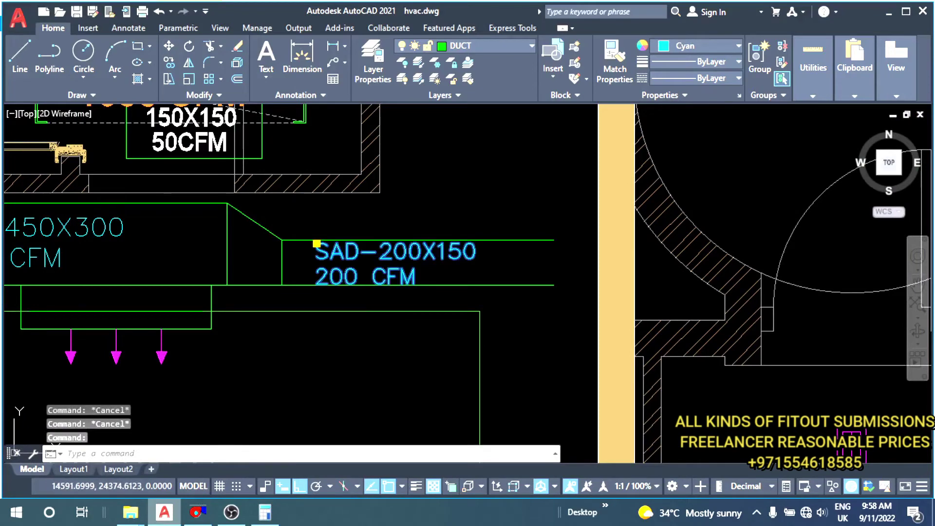
- Edit the branch label from SAD-200X150 to SAD-200X200, keeping 200 CFM on its own line
double_click(394, 251)
drag(437, 252, 492, 253)
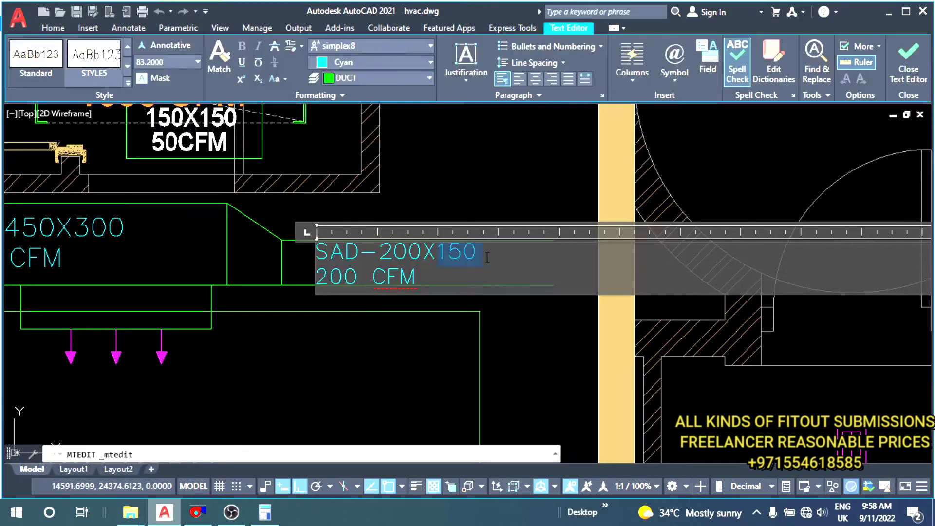
text(200)
key(Return)
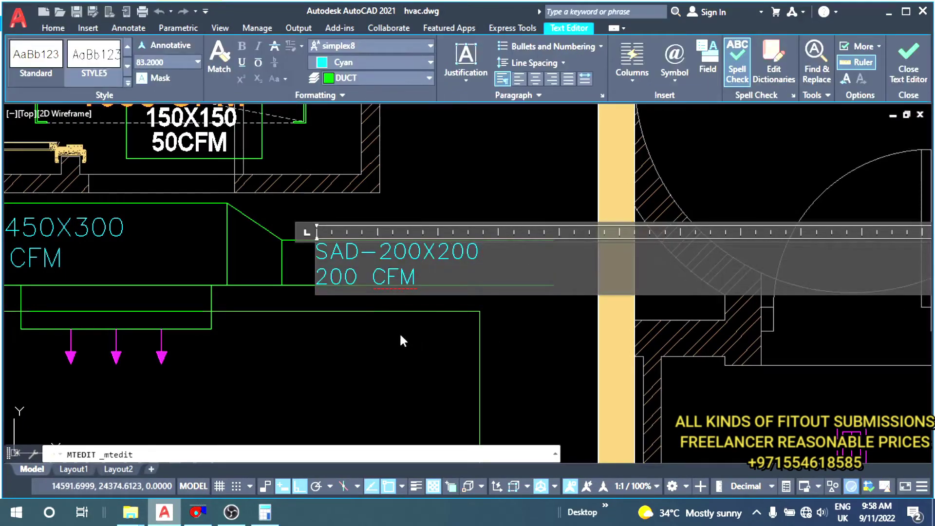
key(Escape)
scroll(339, 284, down, 2)
middle_drag(339, 284, 391, 254)
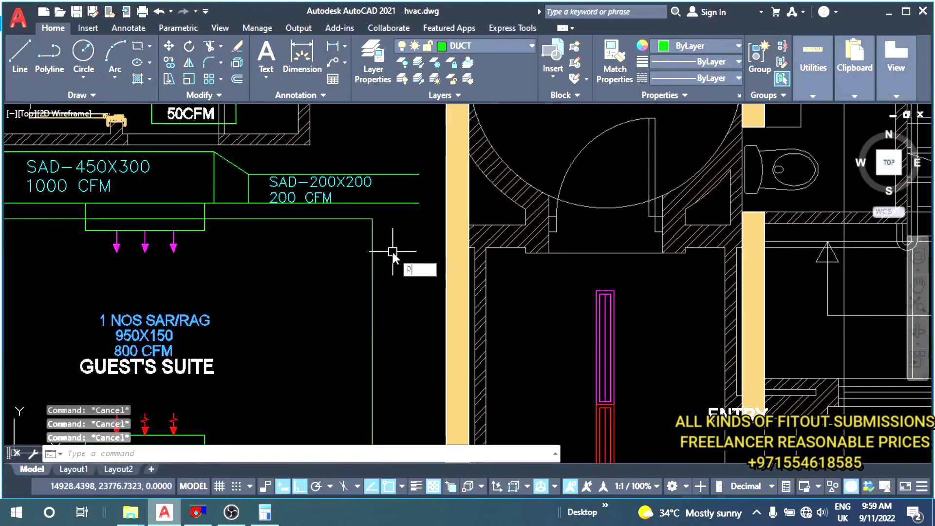
- Draw an L-shaped duct edge from below the branch down and across to the slot diffuser
text(l)
key(Return)
click(426, 210)
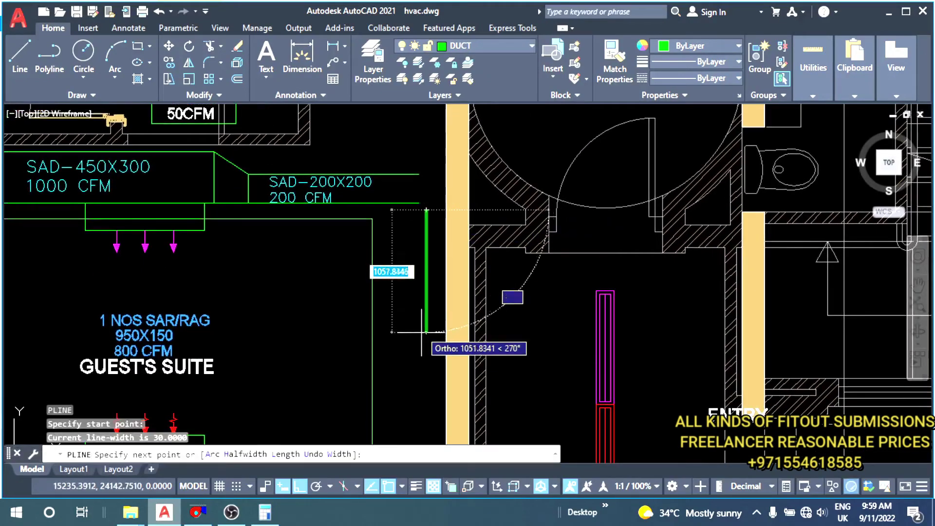
click(428, 310)
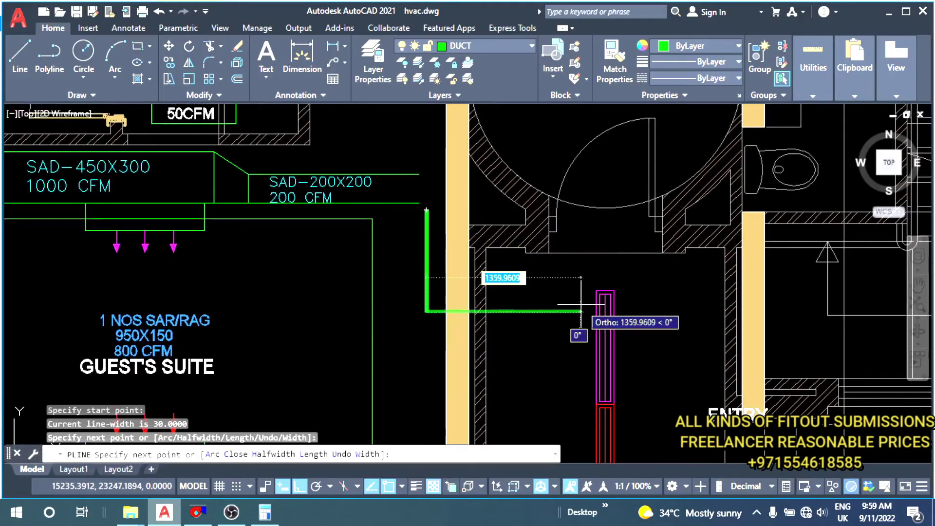
click(581, 306)
key(Return)
- Offset the L-shaped duct edge 200 to its outer side
middle_drag(408, 264, 484, 320)
text(o)
key(Return)
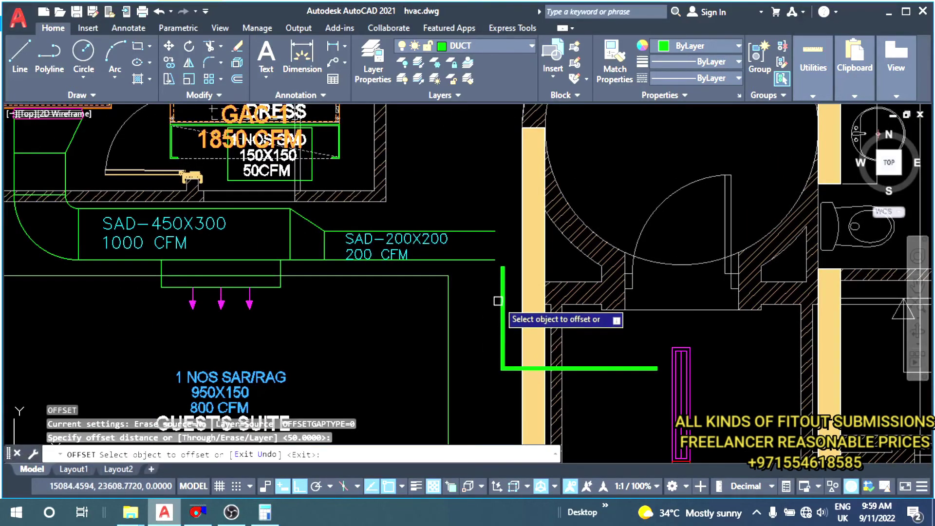
click(500, 302)
key(Escape)
key(Return)
text(200)
key(Return)
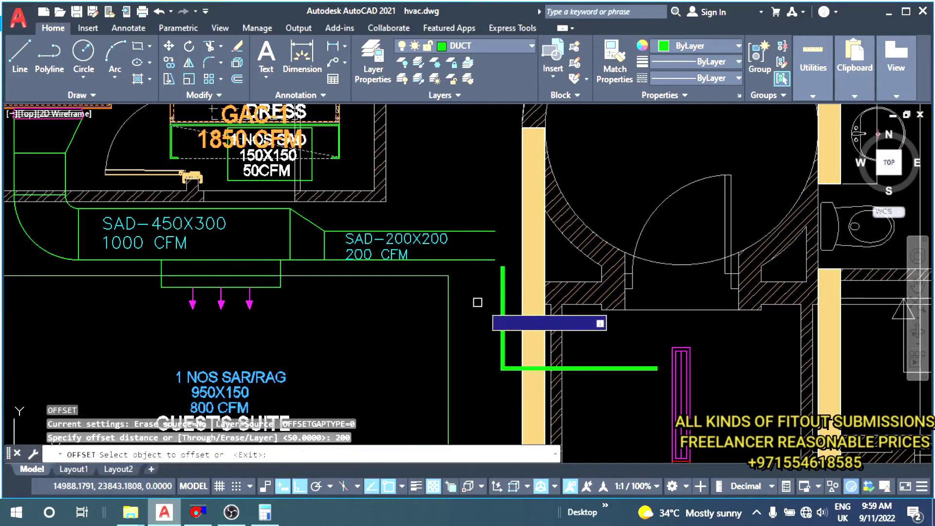
click(500, 297)
key(Escape)
key(Escape)
- Explode both duct polylines into plain lines
click(521, 282)
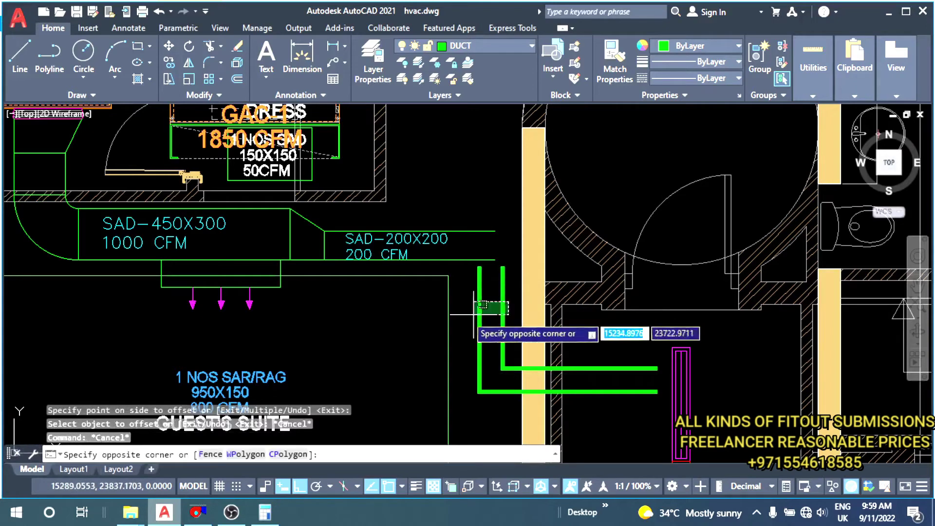
click(463, 316)
text(x)
key(Return)
key(Escape)
- Fillet the inner corner of the branch bend with radius 50
text(f)
key(Return)
text(r)
key(Return)
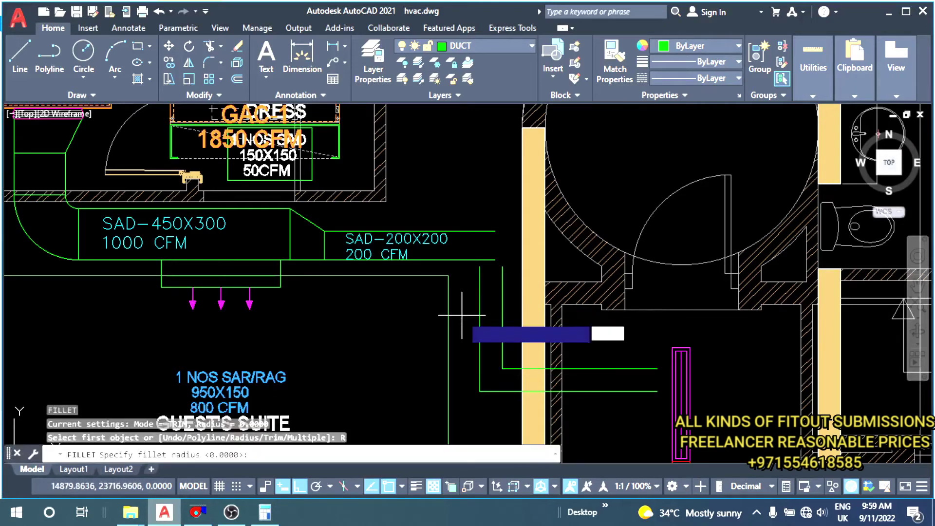
text(5)
- Offset the fillet arc 200 outward to form the outer bend
key(Return)
click(480, 316)
scroll(478, 291, up, 2)
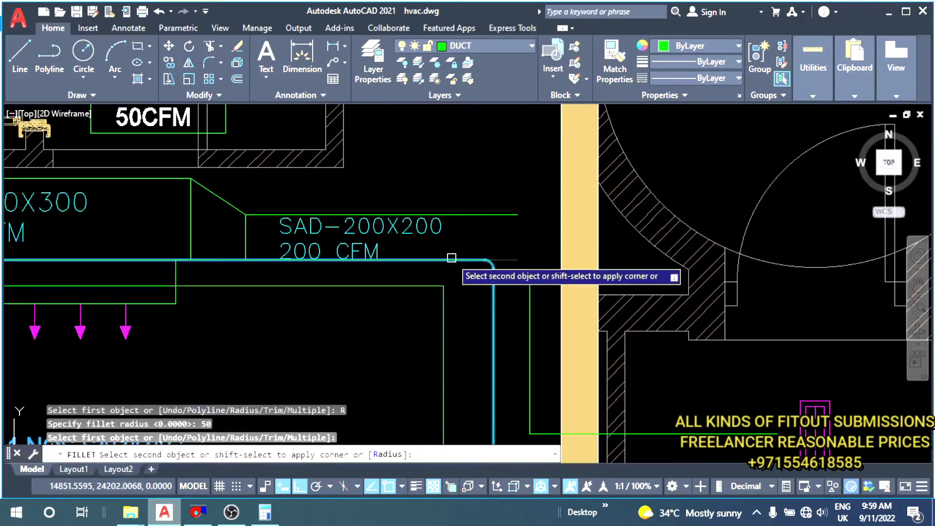
click(455, 265)
key(Escape)
key(Escape)
scroll(438, 317, up, 2)
text(o)
key(Return)
key(Return)
scroll(462, 317, up, 4)
click(431, 315)
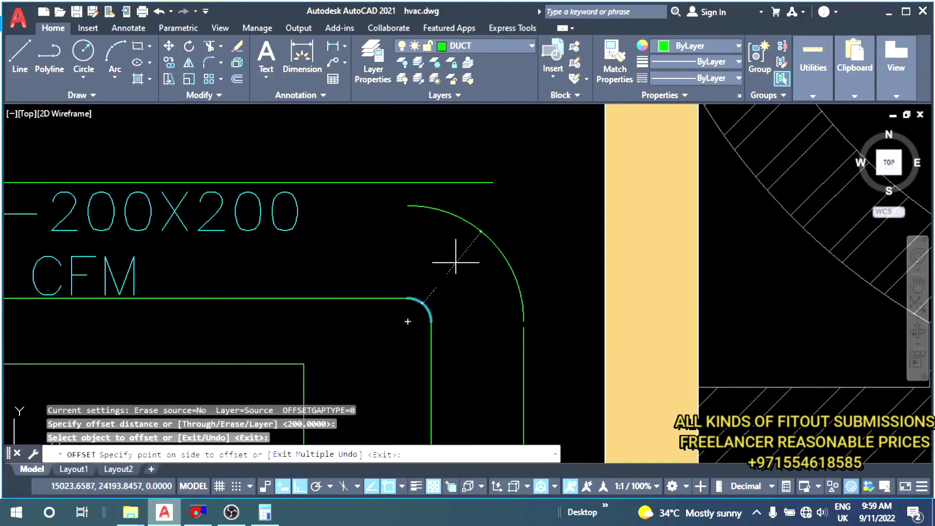
click(453, 257)
scroll(452, 257, down, 3)
key(Escape)
key(Escape)
- Delete the old line above the SAD label and offset the lower duct edge 200 upward
click(465, 261)
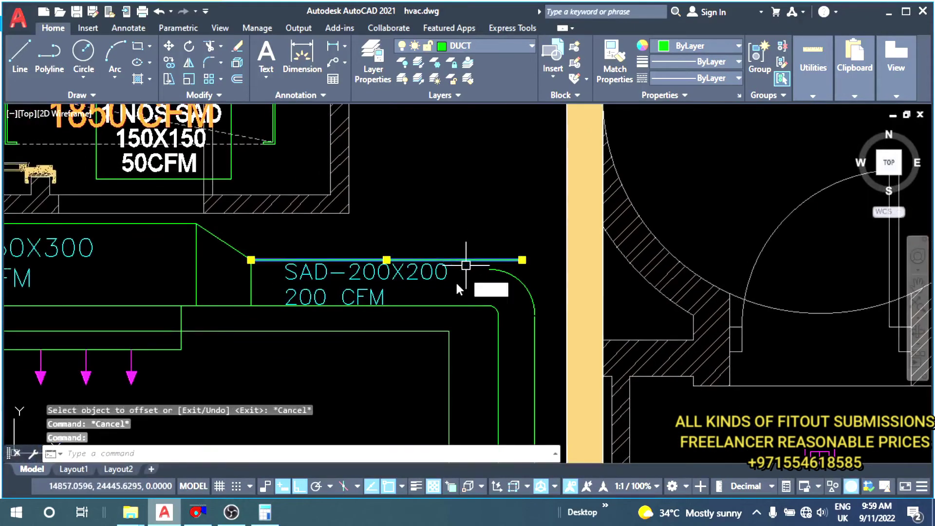
key(Delete)
text(o)
key(Return)
key(Return)
click(441, 306)
click(433, 287)
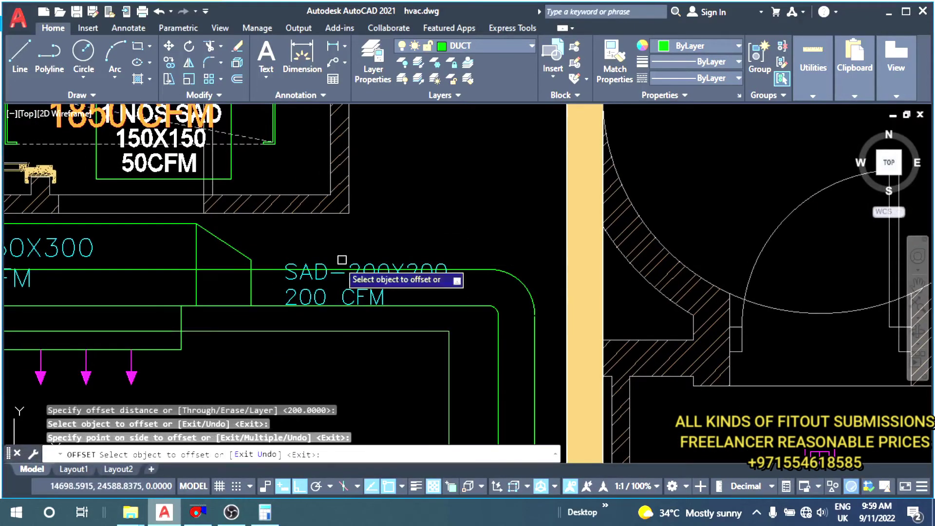
key(Escape)
- Erase the extra horizontal duct line
middle_drag(402, 321, 516, 332)
key(Escape)
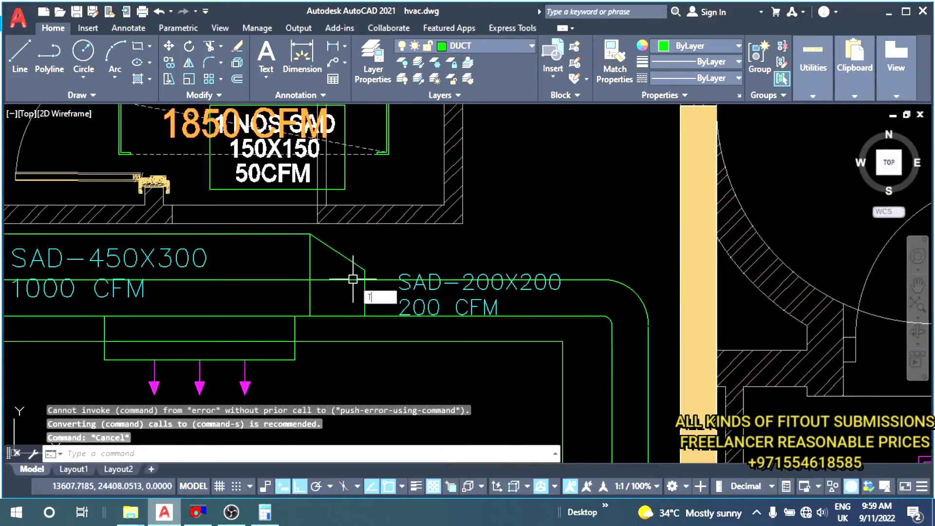
text(tr)
key(Return)
key(Escape)
click(263, 280)
text(e)
key(Return)
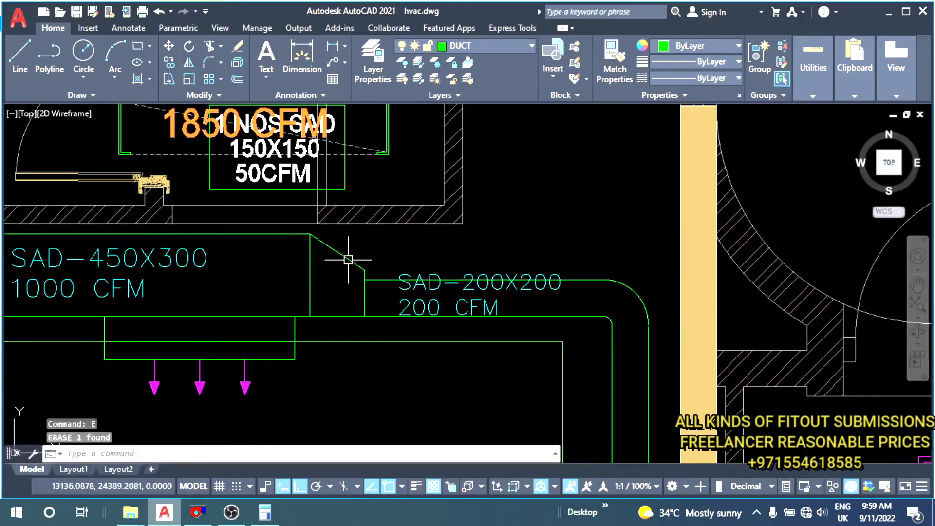
- Stretch the diagonal transition edge's lower end to the new corner
click(351, 260)
scroll(360, 267, up, 4)
click(372, 271)
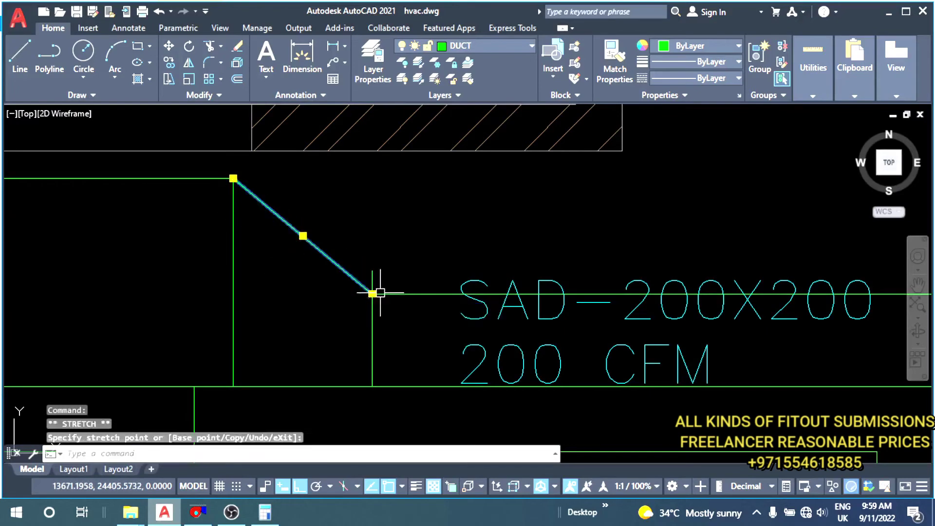
click(372, 293)
key(Escape)
- Move the SAD-200X200 label higher inside the duct
text(tr)
key(Return)
key(Escape)
scroll(376, 276, down, 5)
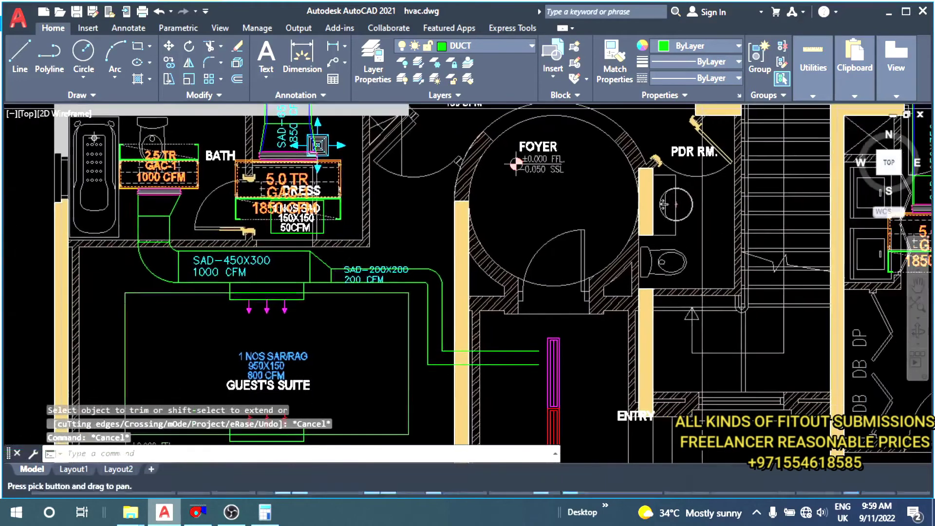
scroll(385, 278, up, 5)
click(388, 279)
text(m)
key(Return)
click(530, 167)
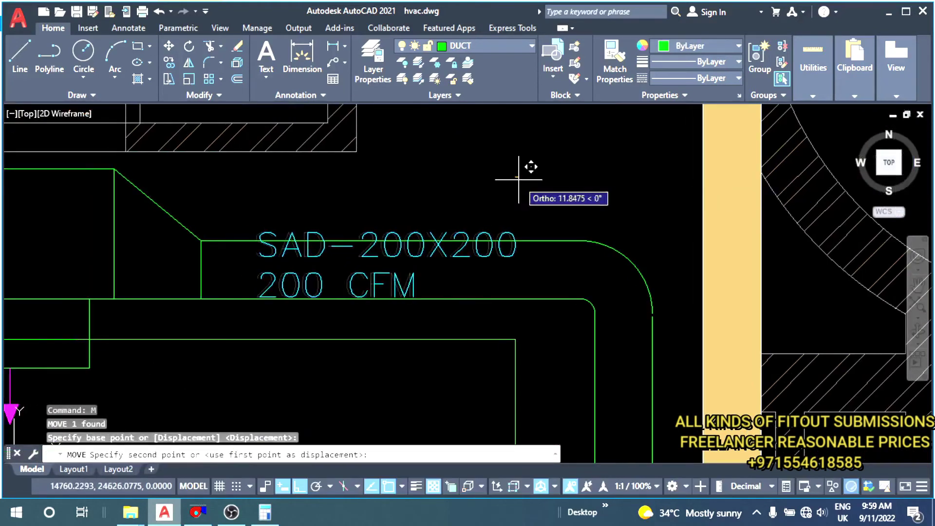
click(529, 146)
key(Escape)
key(Escape)
- Try extending the duct lines toward the bend, then cancel
scroll(487, 220, down, 3)
scroll(501, 293, up, 5)
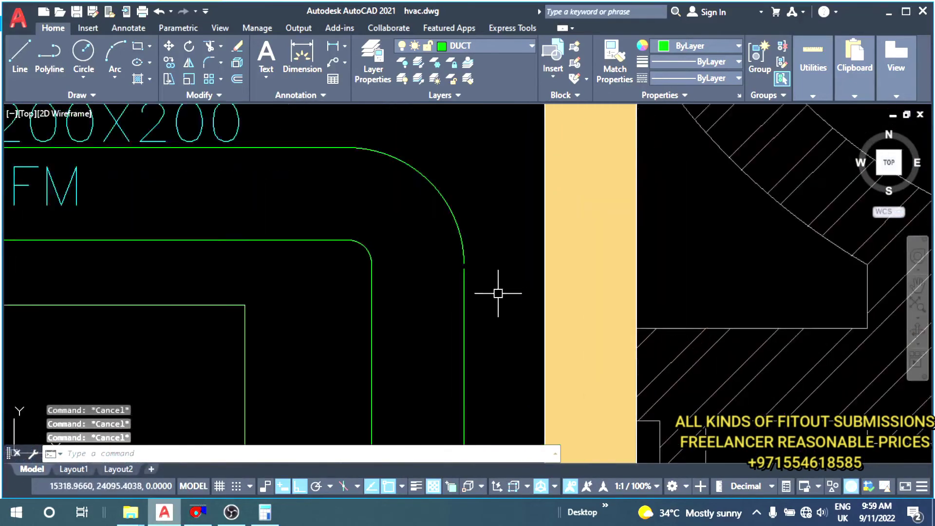
text(ex)
key(Return)
click(457, 249)
key(Escape)
- Draw a horizontal edge line from the inner bend
middle_drag(332, 274, 449, 365)
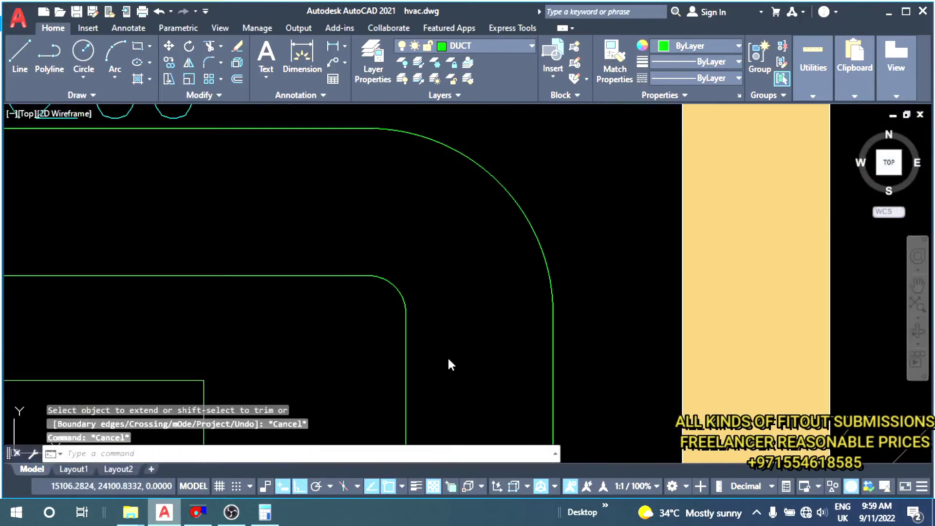
text(l)
key(Return)
click(551, 312)
key(Return)
middle_drag(341, 280, 432, 340)
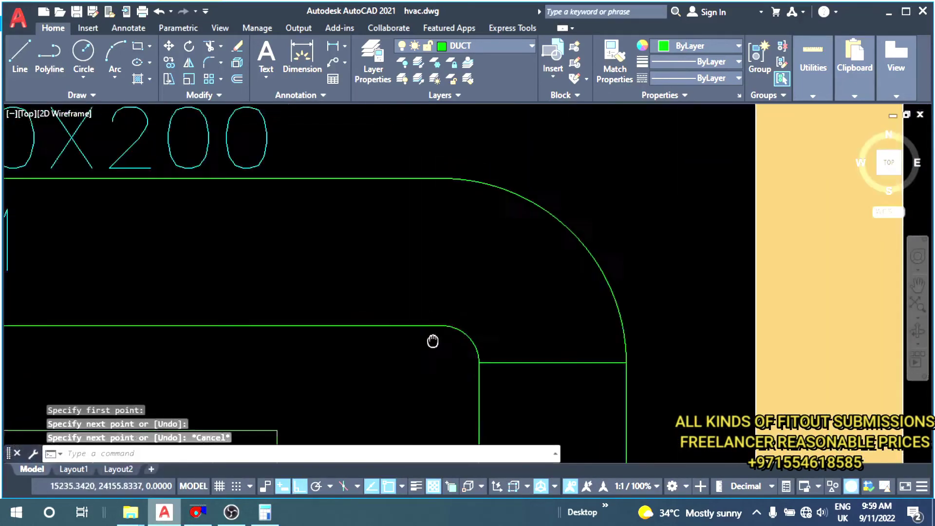
key(Return)
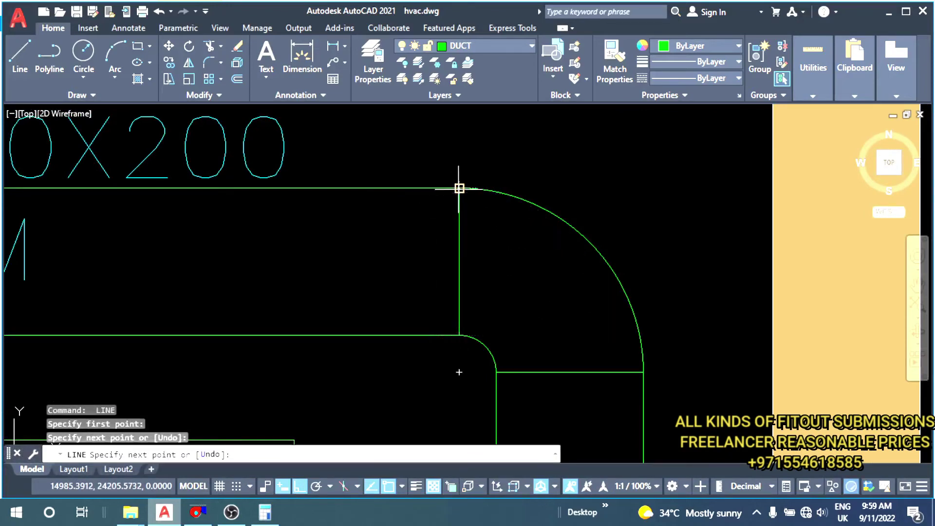
key(Escape)
scroll(459, 189, down, 3)
scroll(397, 272, down, 2)
scroll(397, 276, up, 5)
- Fillet the inner corner at the lower bend of the duct
text(f)
key(Return)
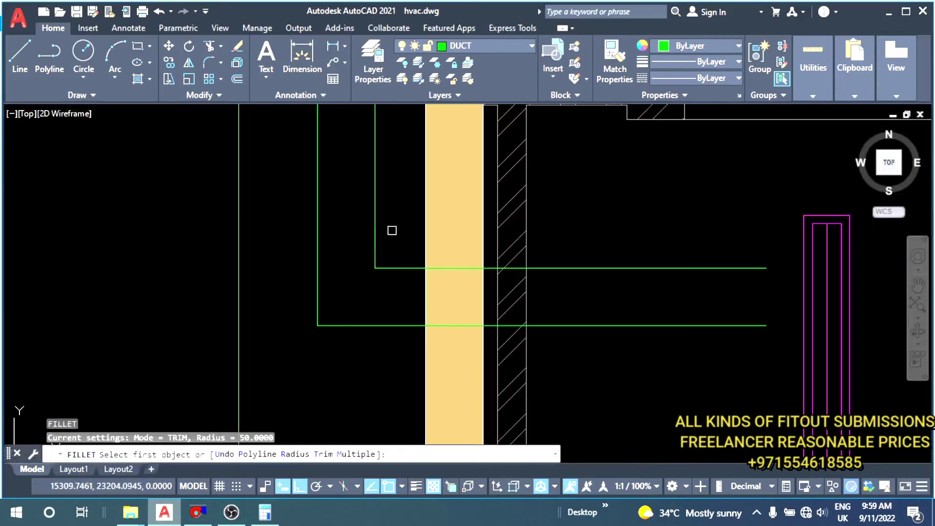
click(373, 210)
click(392, 268)
key(Escape)
key(Escape)
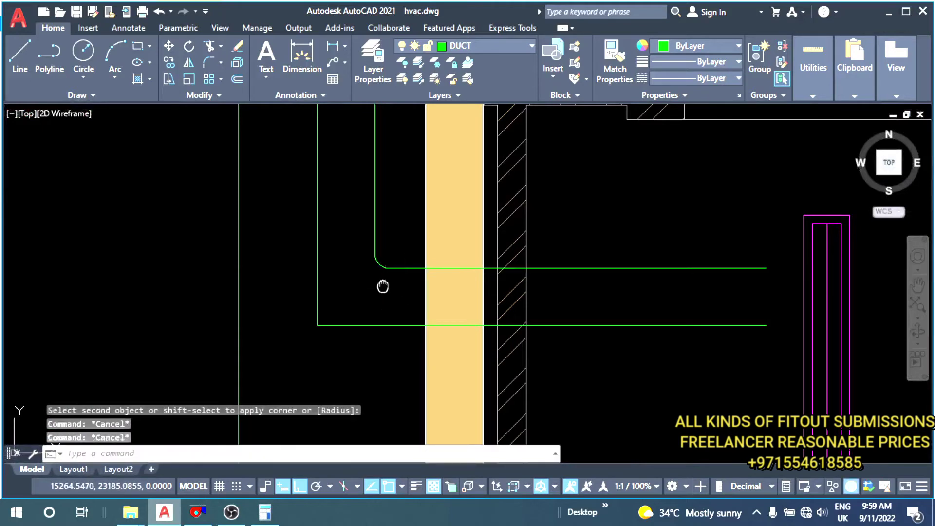
middle_drag(382, 298, 446, 294)
- Offset the new arc outward and trim the square outer corner past it
text(o)
key(Return)
key(Return)
click(441, 262)
click(396, 293)
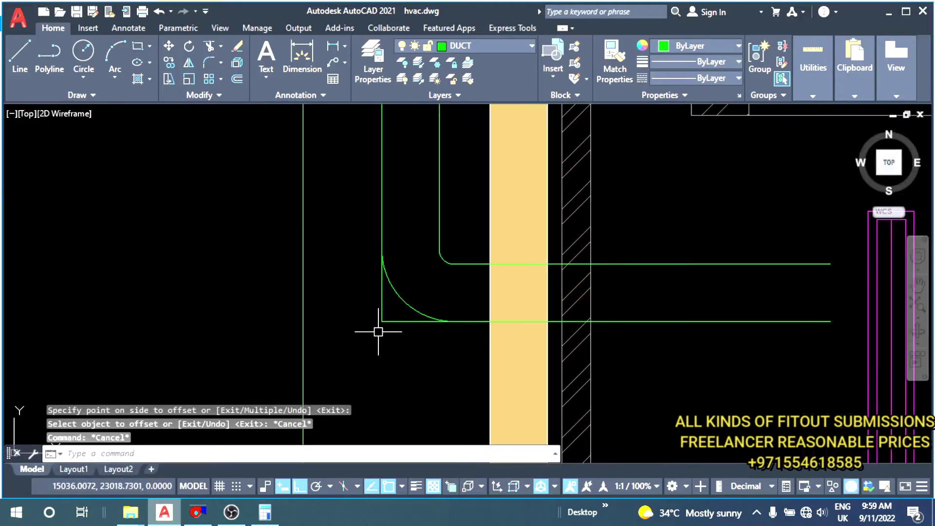
text(tr)
key(Return)
drag(369, 315, 414, 328)
key(Escape)
key(Escape)
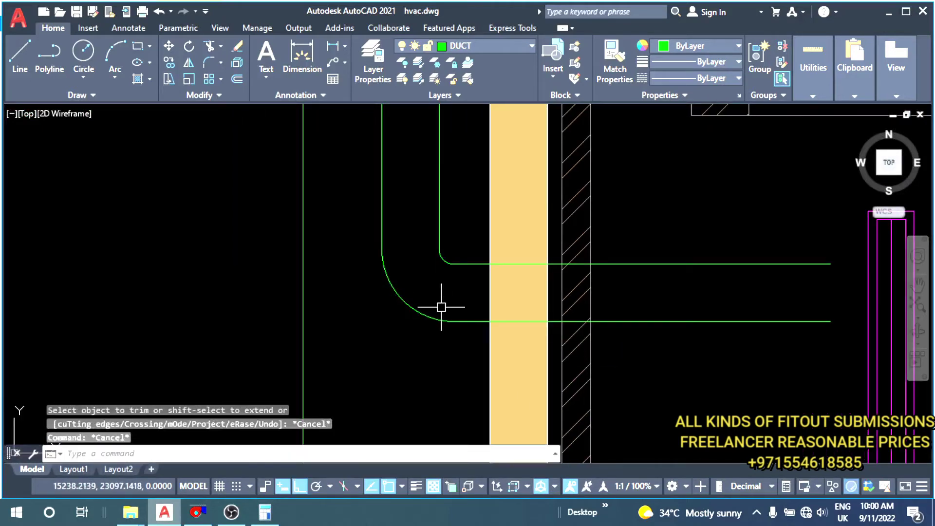
- Draw joint lines across the duct at the ends of the bend arc
text(l)
key(Return)
click(453, 265)
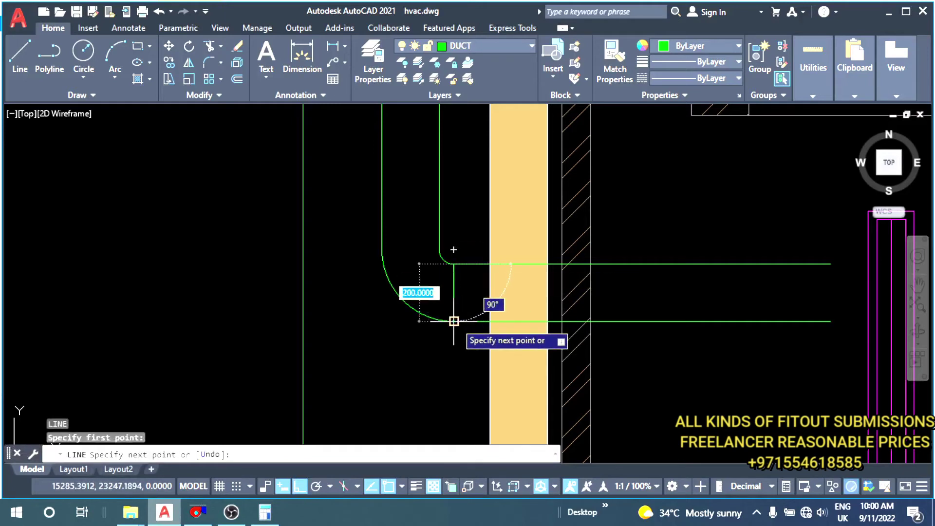
click(454, 321)
key(Return)
key(Return)
click(381, 250)
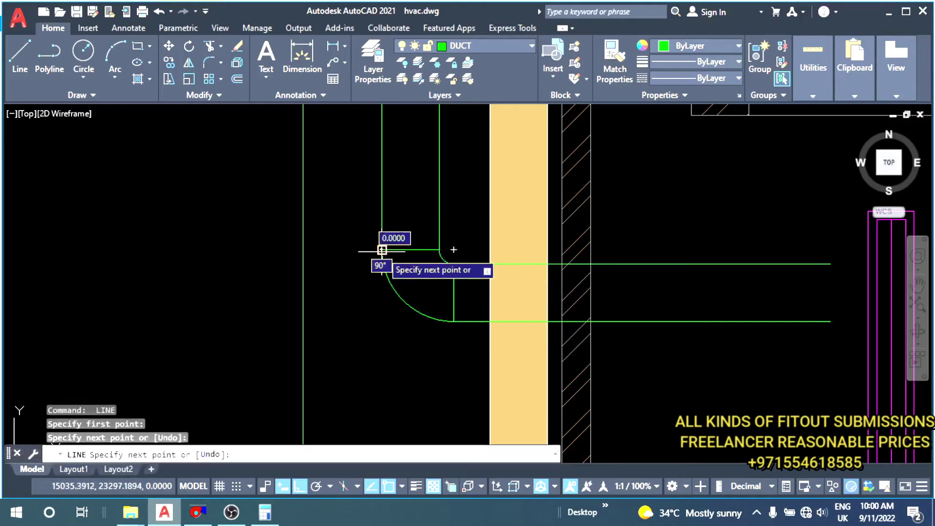
key(Escape)
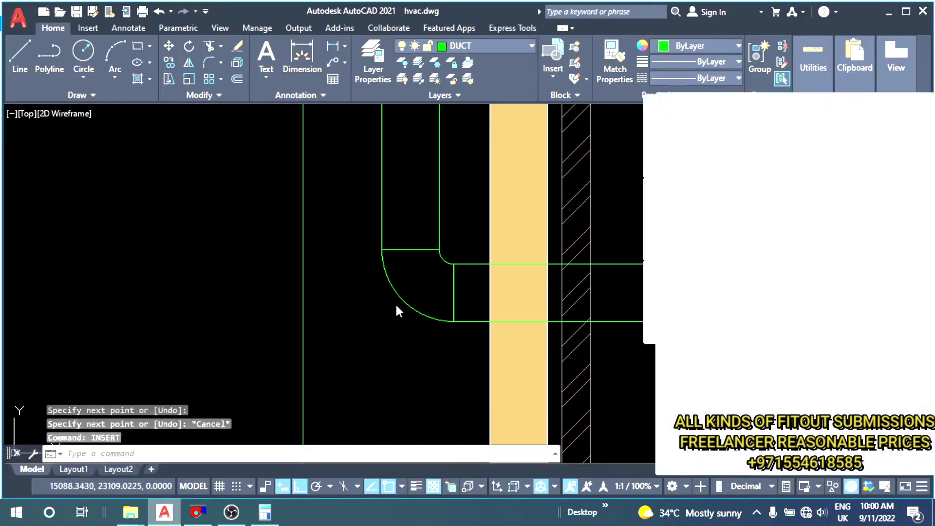
- Close the blocks palette, review the Drafting Settings tabs and accept them
click(927, 100)
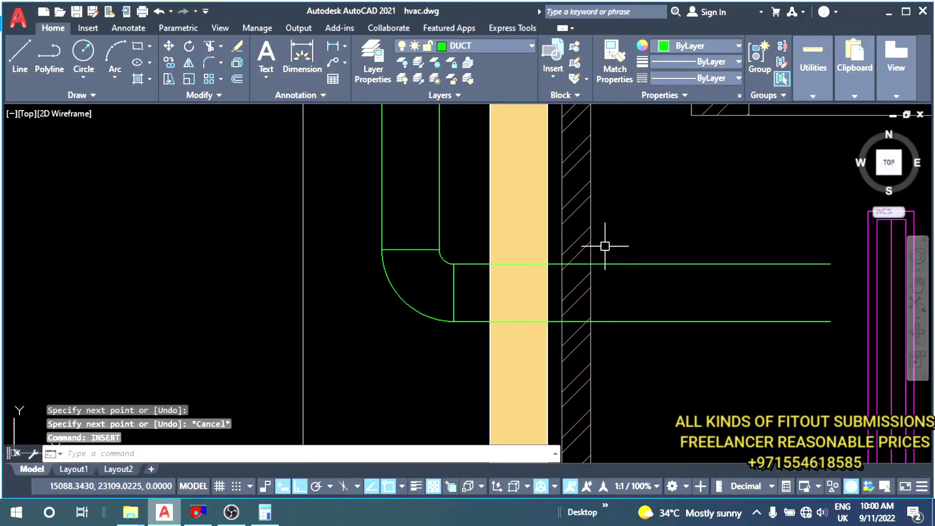
key(Escape)
key(Escape)
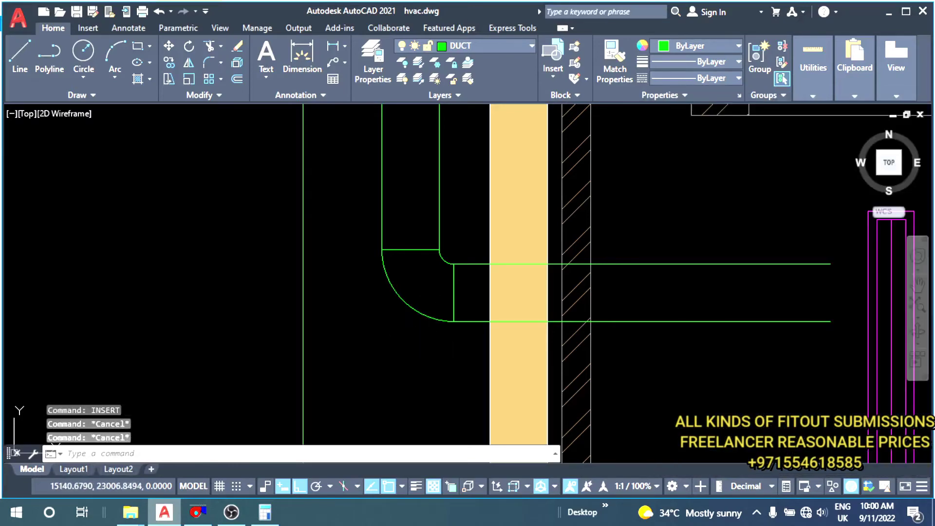
text(se)
key(Return)
click(444, 124)
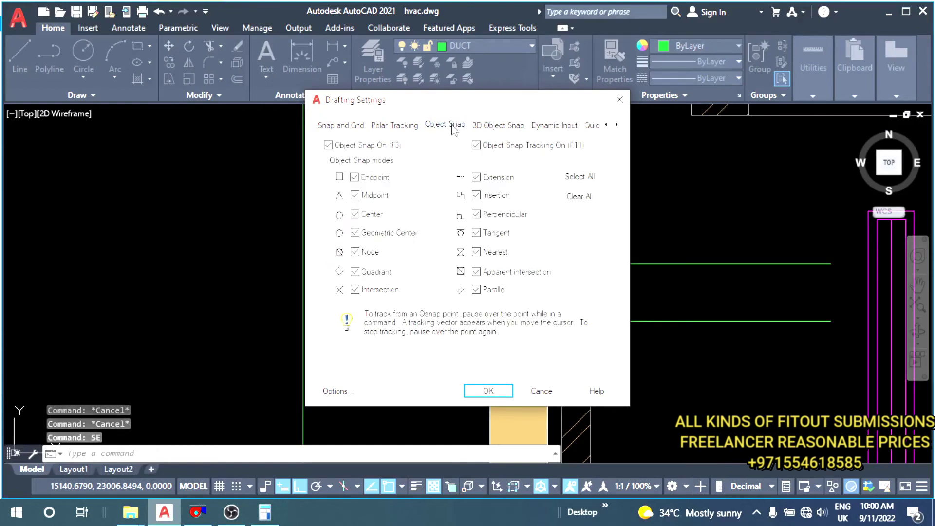
click(395, 125)
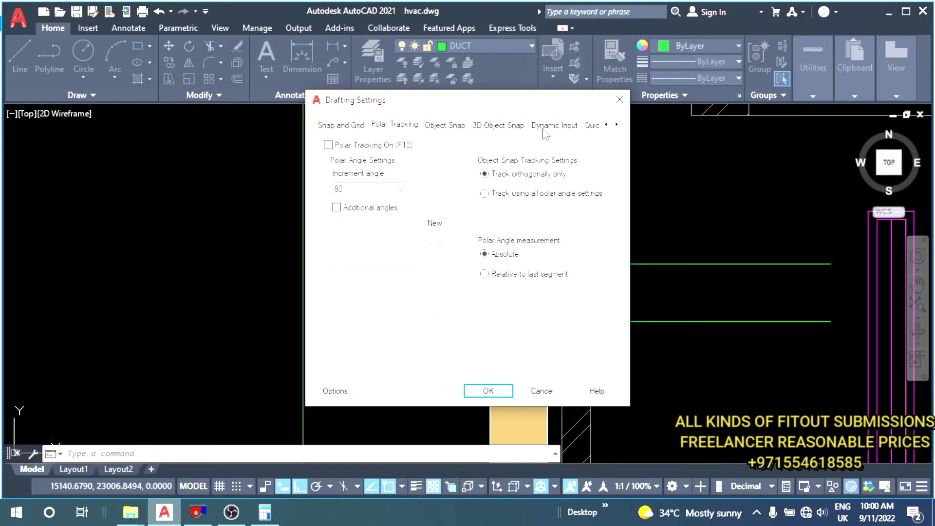
click(546, 128)
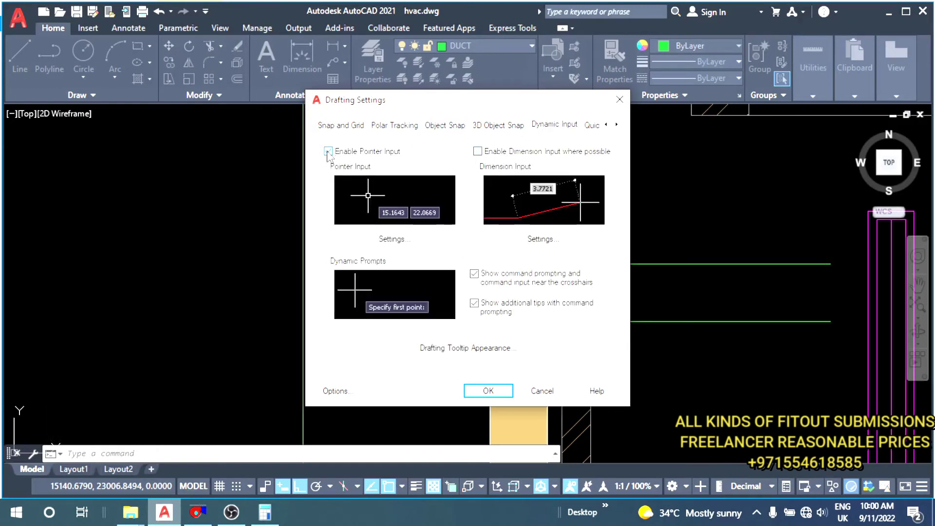
click(478, 390)
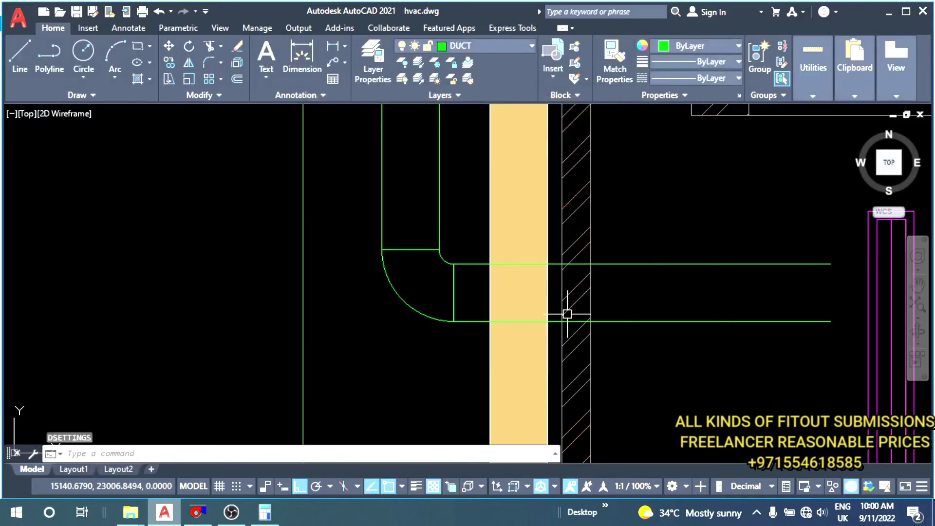
middle_drag(567, 314, 376, 286)
- Draw a vertical line down across the duct end
scroll(480, 240, down, 2)
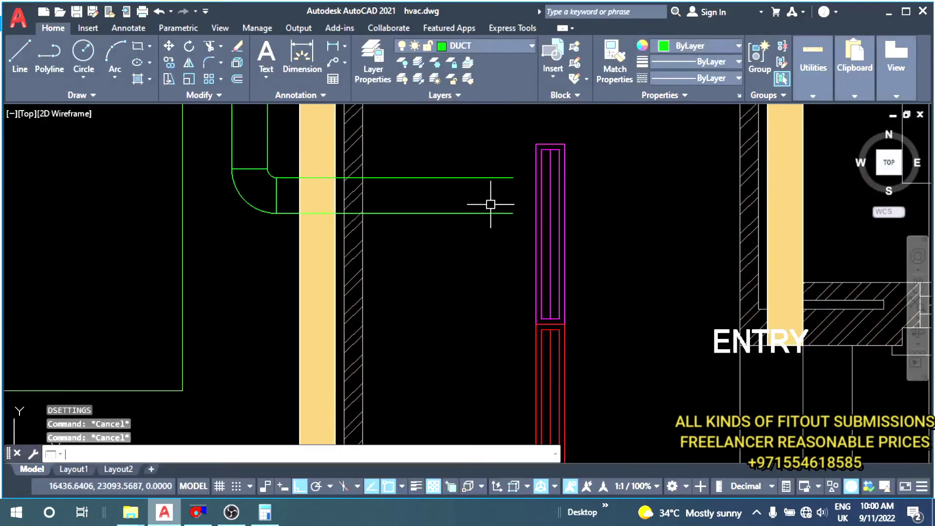
text(l)
key(Return)
click(470, 178)
click(469, 321)
key(Escape)
key(Escape)
middle_drag(453, 253, 477, 298)
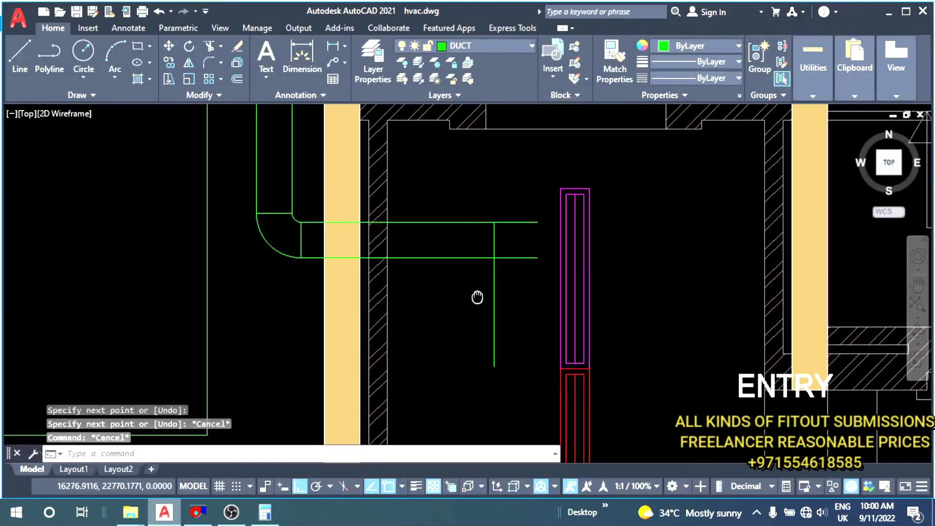
- Offset the vertical line 200 to the right
text(o)
key(Return)
- Fillet the inner vertical line with the lower duct line into a rounded corner
key(Return)
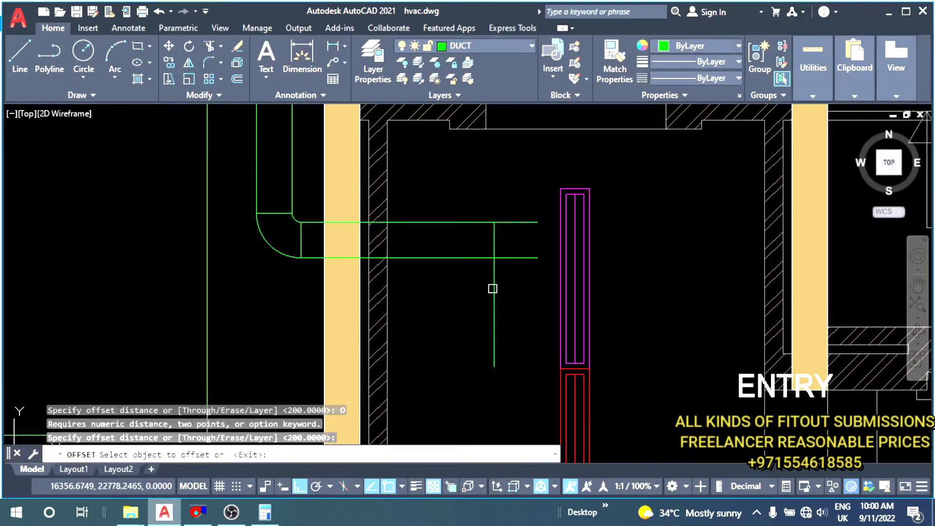
click(494, 288)
click(539, 280)
key(Escape)
text(f)
key(Return)
click(495, 277)
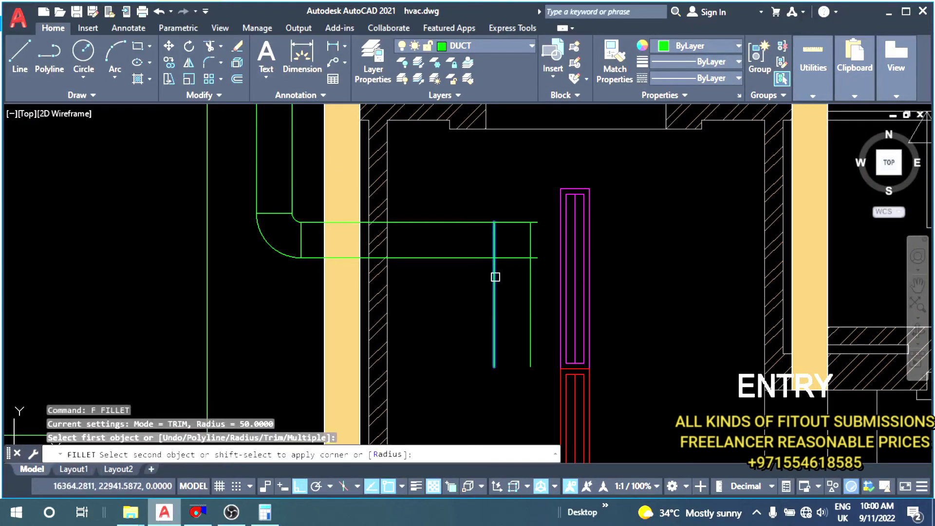
click(484, 264)
key(Escape)
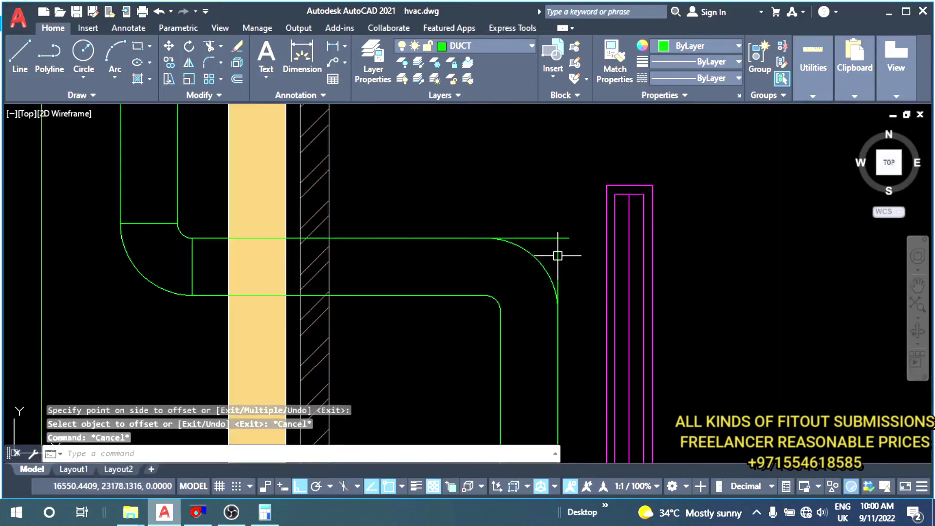
- Trim the line overhangs at the rounded corner
text(tr)
key(Return)
drag(558, 256, 541, 228)
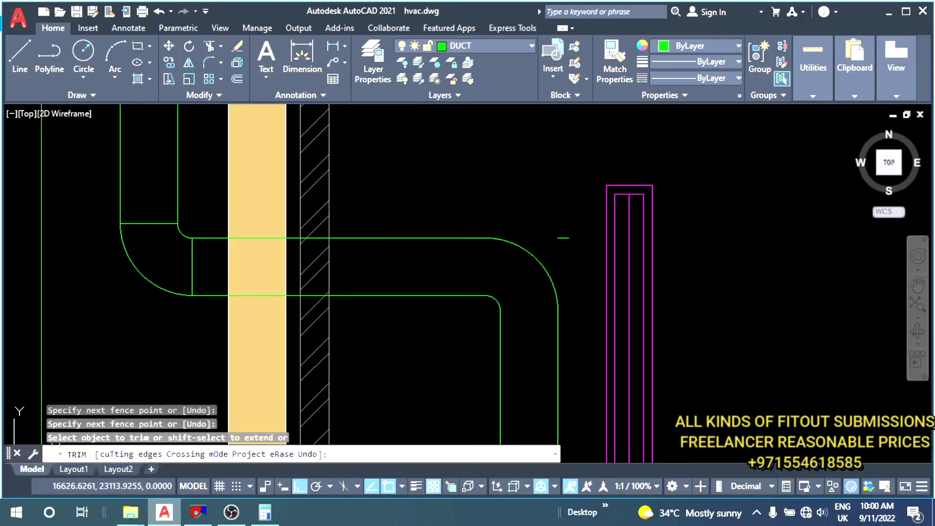
key(Return)
- Draw the closing line across the duct end and trim the stubs below it
text(l)
key(Return)
click(525, 320)
click(466, 320)
key(Escape)
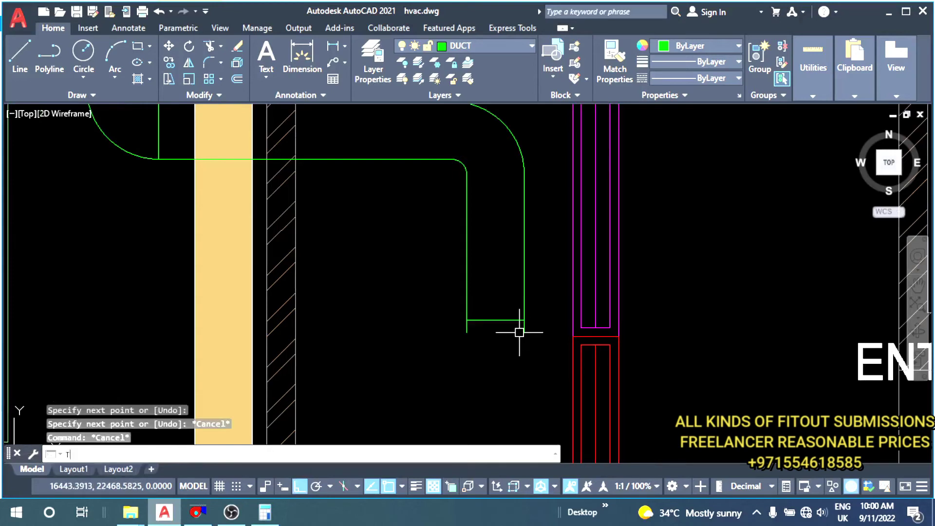
text(t)
scroll(519, 332, up, 2)
text(r)
key(Return)
drag(535, 324, 414, 324)
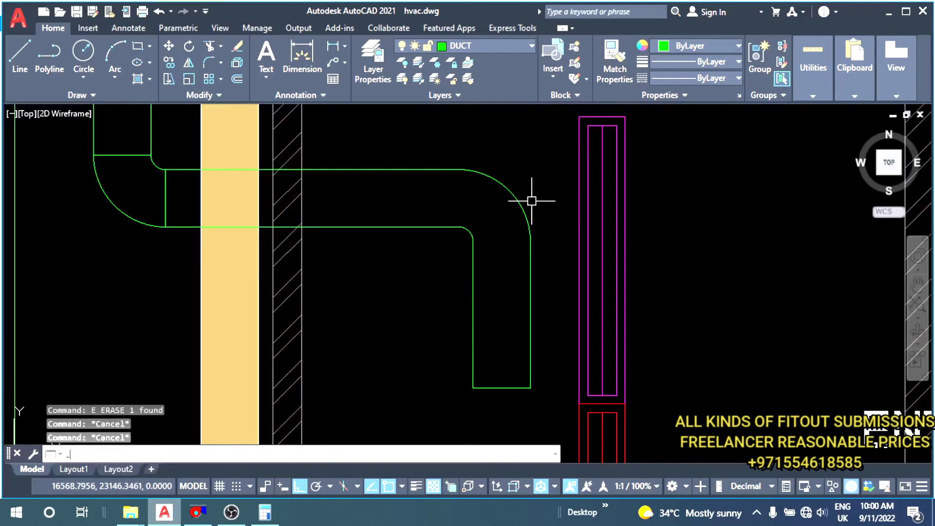
- Copy the flexible connection from a base point to the new entry branch with Ortho off
text(l)
key(Return)
click(473, 240)
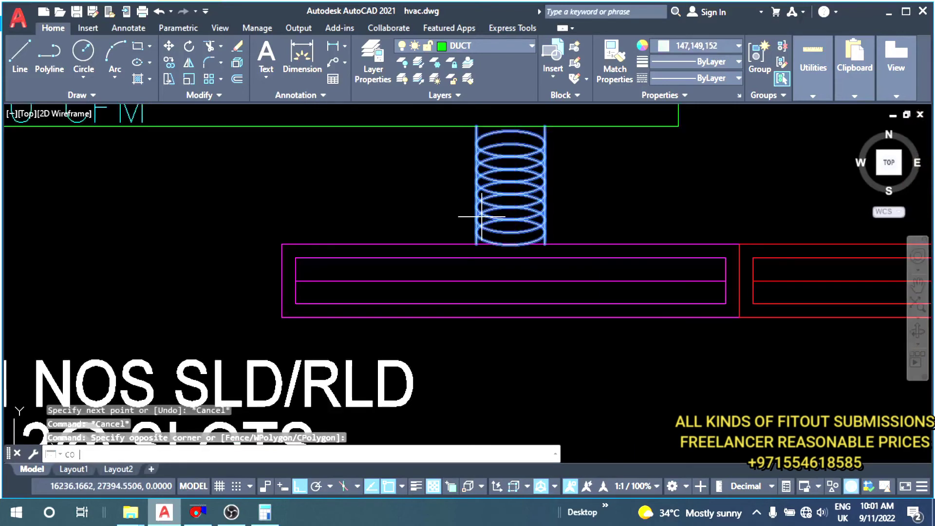
key(Return)
click(500, 171)
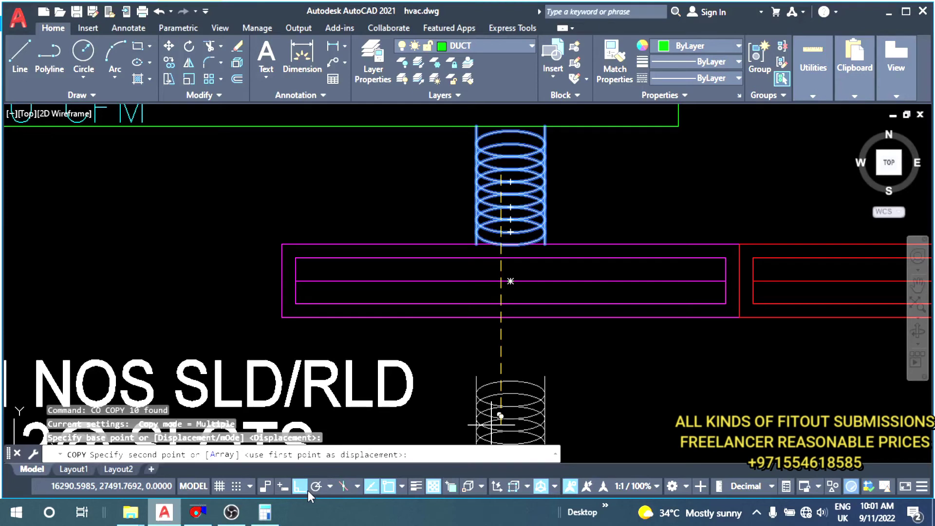
click(308, 490)
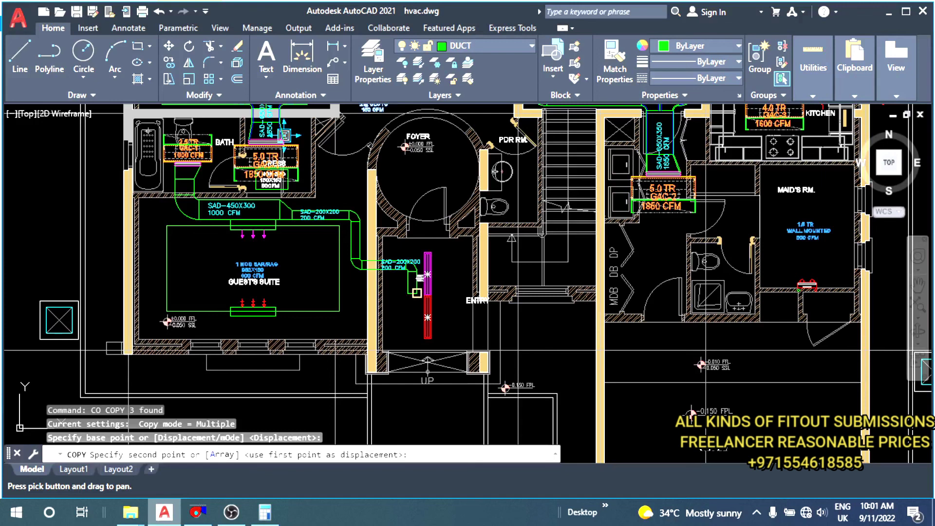
drag(418, 282, 258, 283)
scroll(258, 282, down, 3)
middle_drag(234, 214, 404, 235)
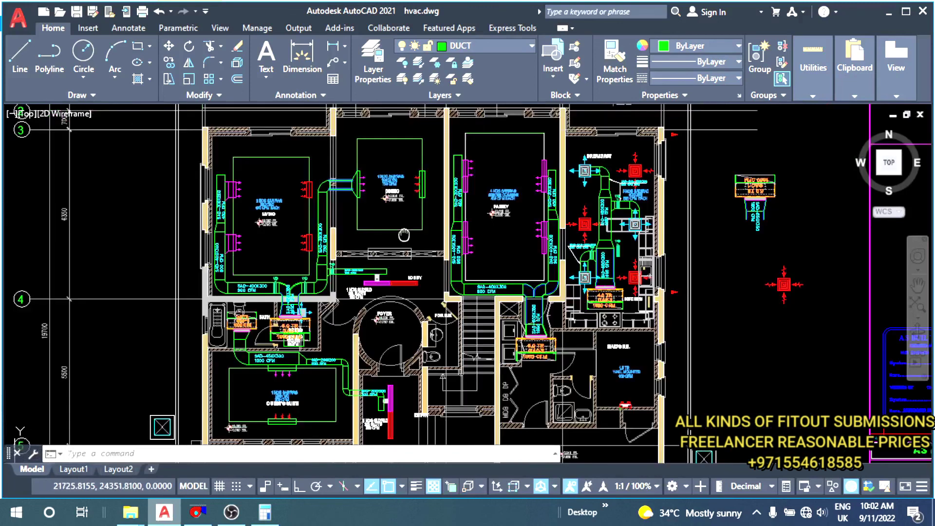